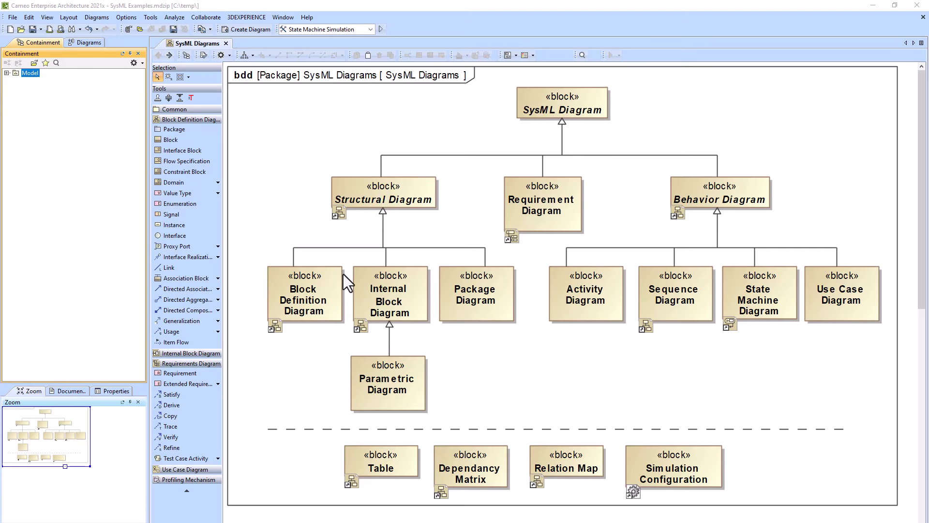
Navigate through the Structural Diagram and Block Definition Diagram blocks to open the Composition Relationship diagram
{"action": "double_click", "coordinate": [385, 196]}
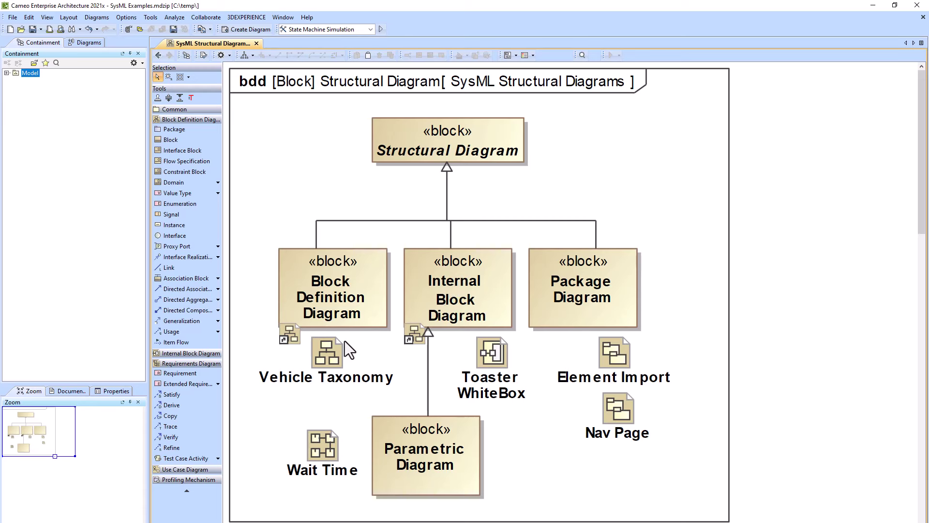
{"action": "double_click", "coordinate": [335, 314]}
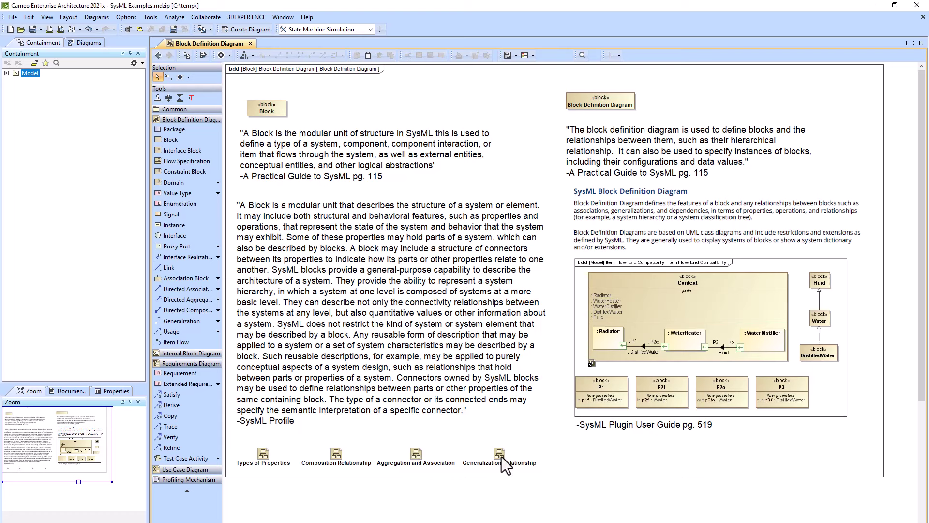
{"action": "double_click", "coordinate": [335, 455]}
Examine the composition example by selecting the upper Hot Air Balloon block and its Burner System, Basket and Parachute parts
{"action": "left_click", "coordinate": [706, 117]}
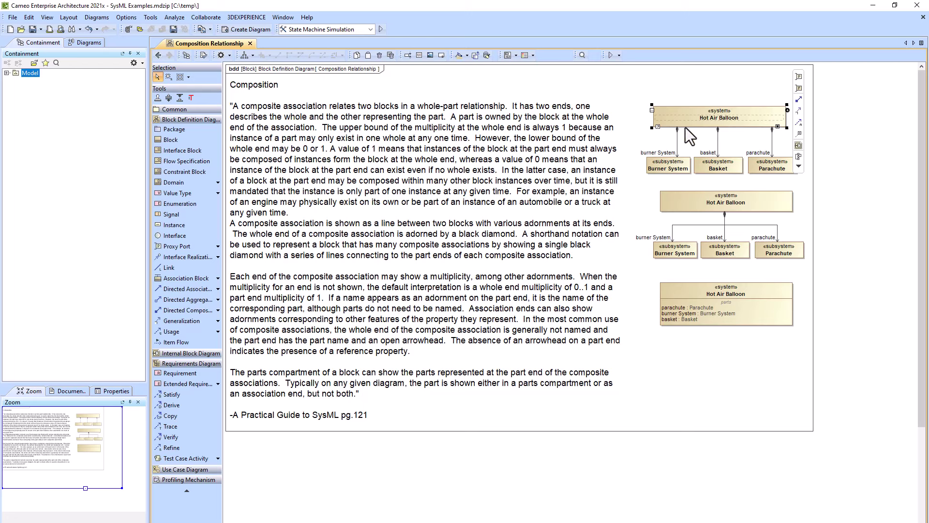
{"action": "left_click", "coordinate": [665, 171]}
{"action": "left_click", "coordinate": [733, 169]}
{"action": "left_click", "coordinate": [785, 169]}
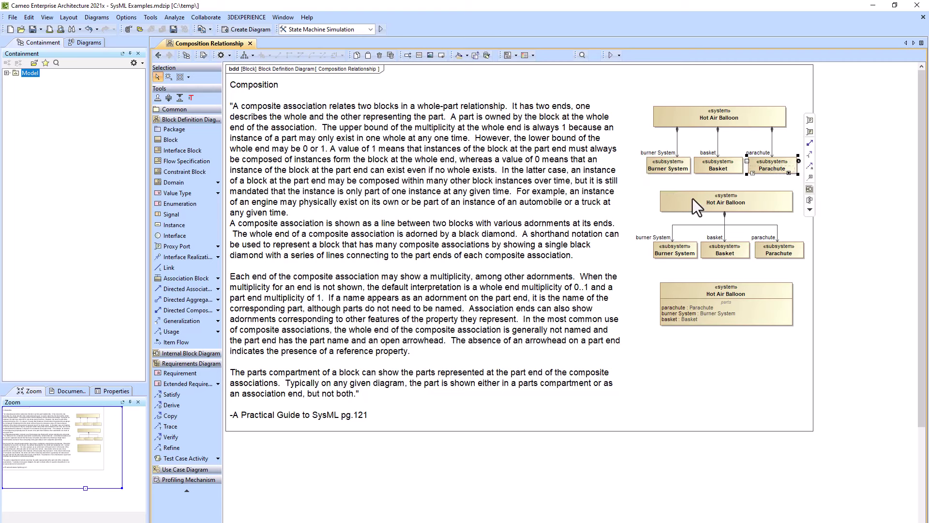
{"action": "left_click", "coordinate": [690, 184]}
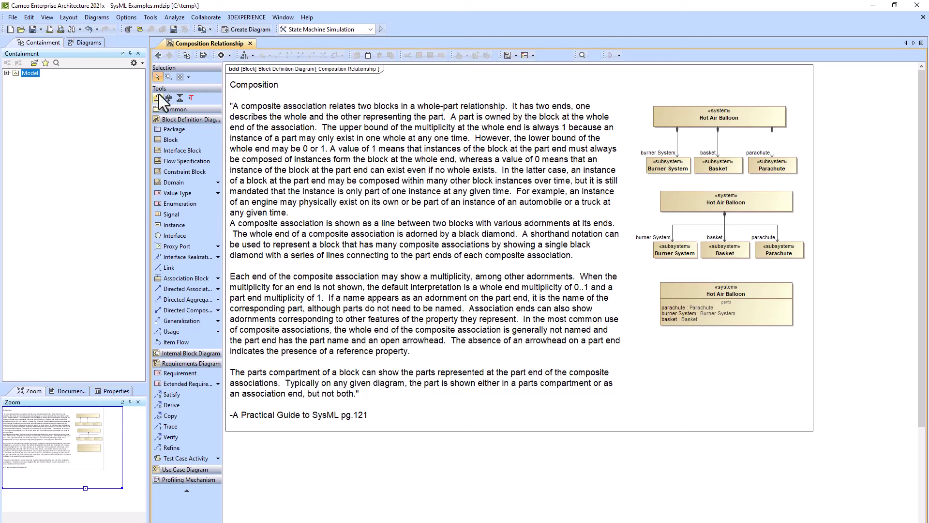
Return to the Block Definition Diagram page and open the Generalization Relationship diagram
{"action": "left_click", "coordinate": [156, 57]}
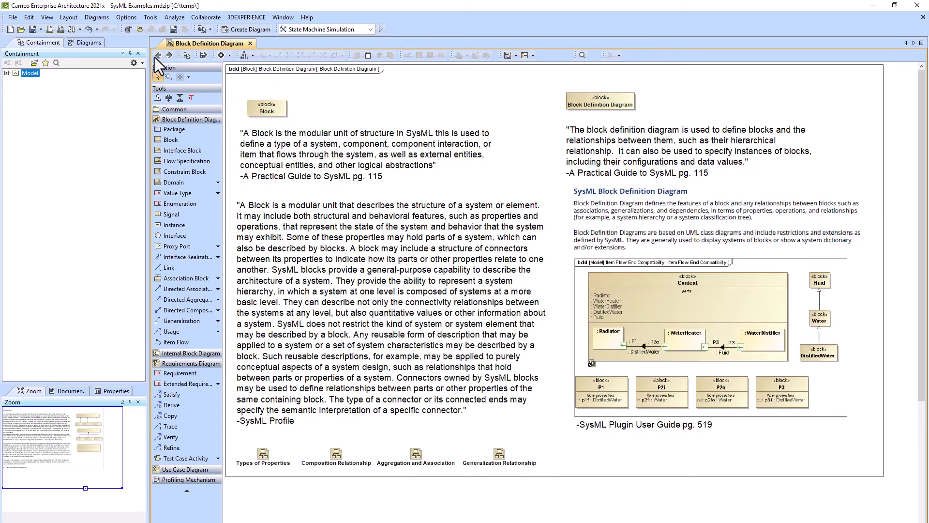
{"action": "left_click", "coordinate": [497, 454]}
{"action": "double_click", "coordinate": [496, 454]}
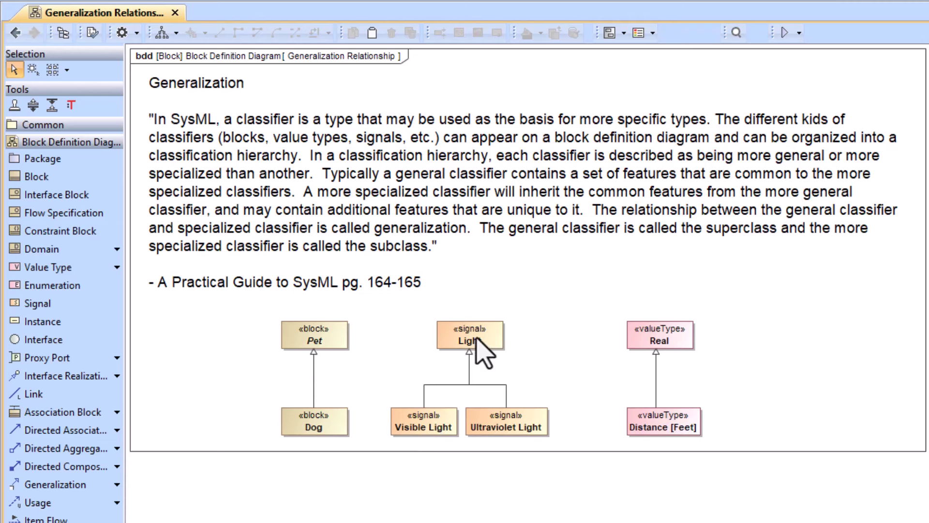
Inspect the Base Classifier property in the specification of the Visible Light signal, and close the specification
{"action": "left_click", "coordinate": [420, 421]}
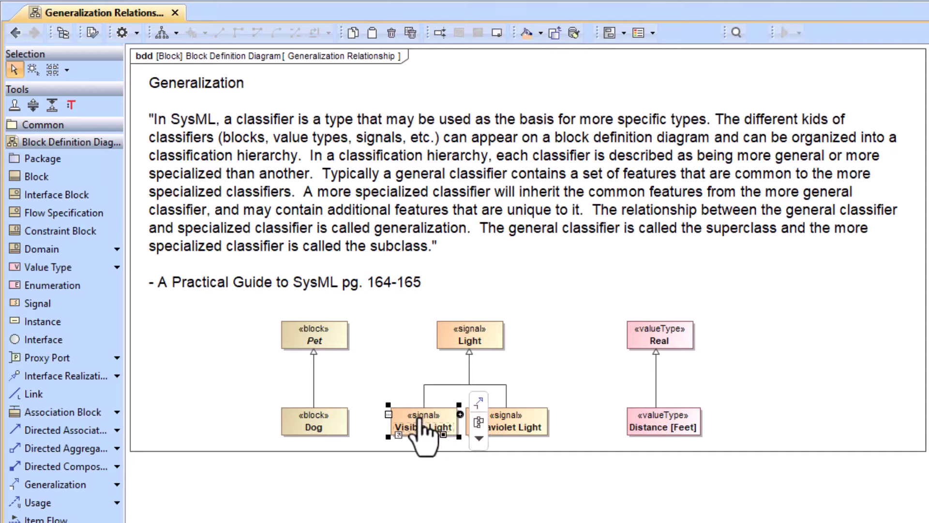
{"action": "right_click", "coordinate": [421, 419]}
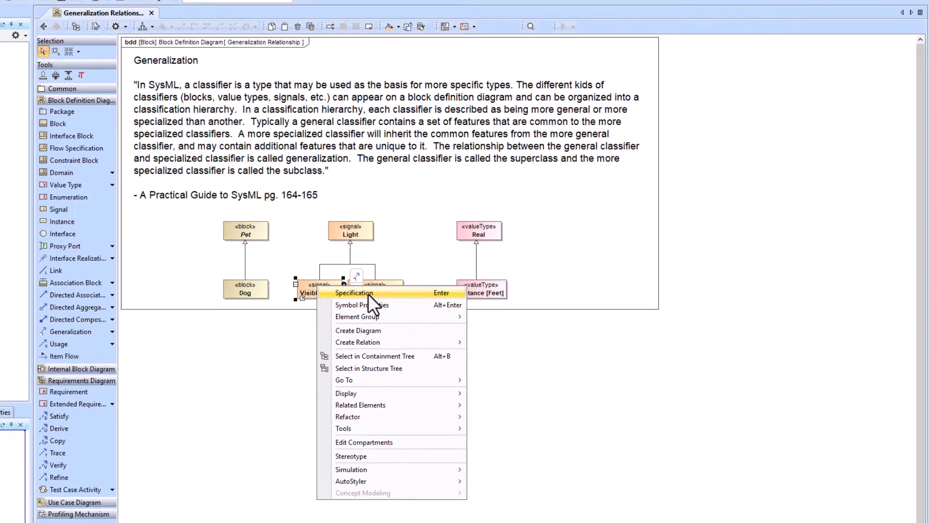
{"action": "left_click", "coordinate": [368, 293]}
{"action": "left_click_drag", "start_coordinate": [472, 123], "coordinate": [729, 92]}
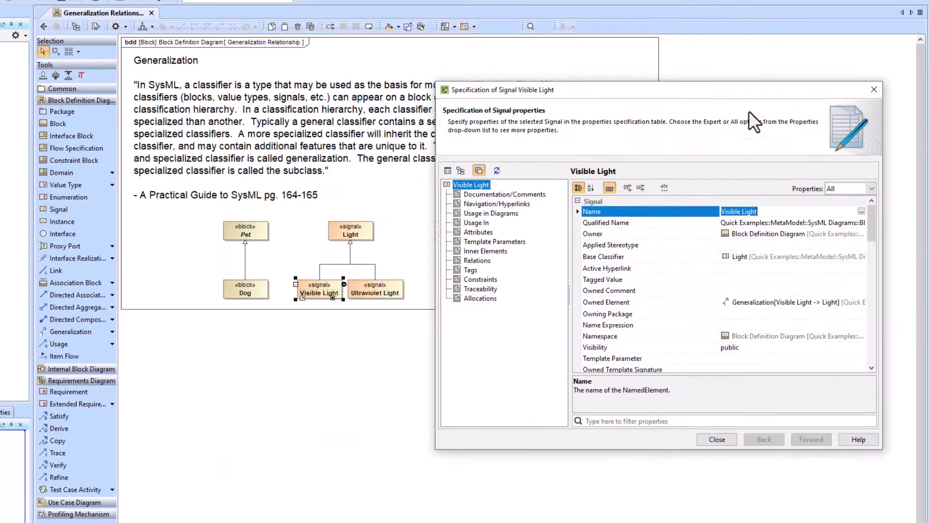
{"action": "left_click", "coordinate": [620, 257]}
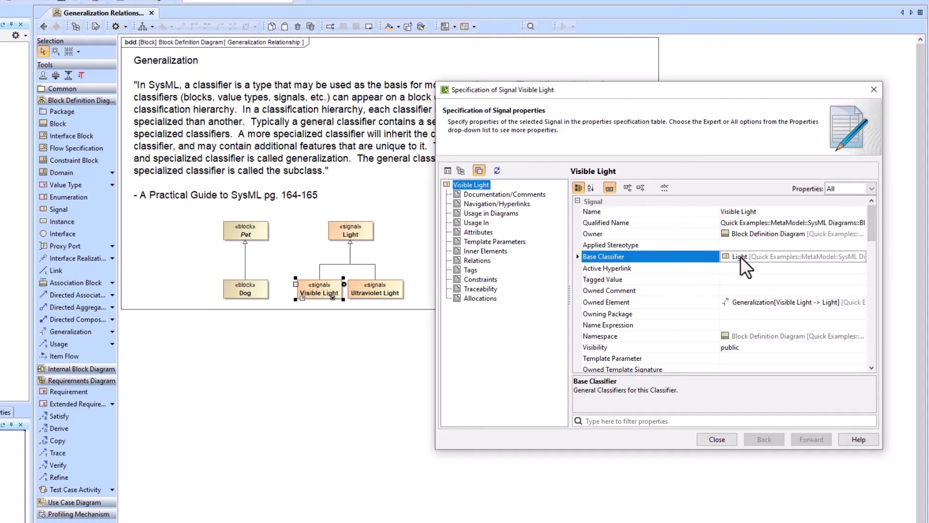
{"action": "left_click", "coordinate": [875, 90]}
Inspect the All Specific Classifiers property in the specification of the Light signal, and close the specification
{"action": "left_click", "coordinate": [356, 232]}
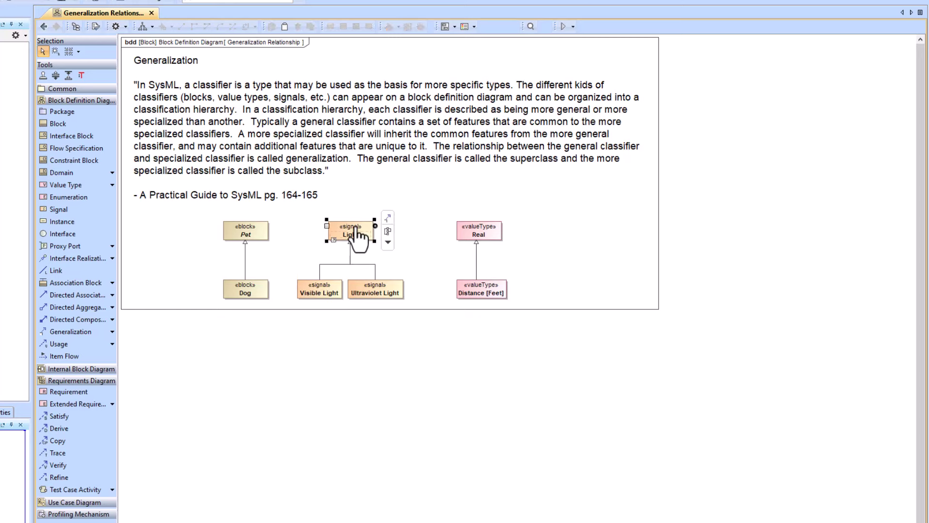
{"action": "right_click", "coordinate": [357, 231]}
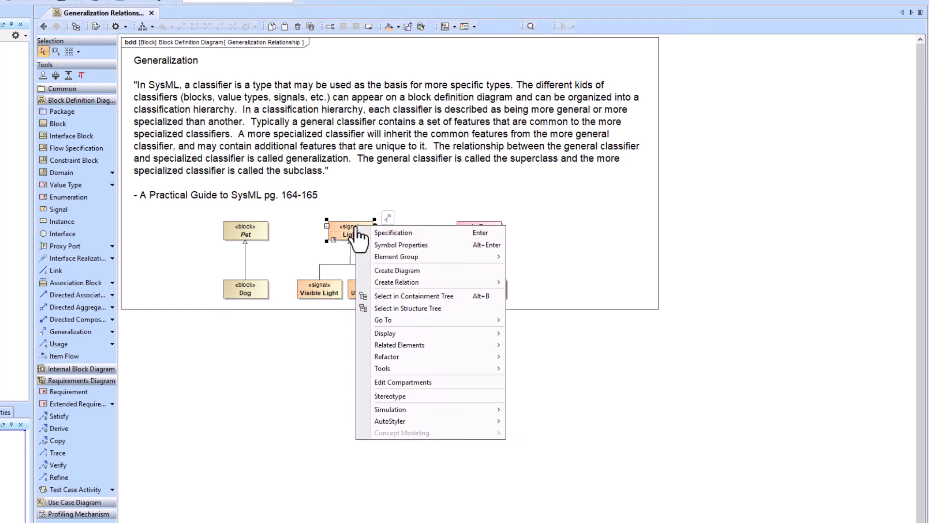
{"action": "left_click", "coordinate": [407, 233]}
{"action": "scroll", "coordinate": [692, 297], "scroll_direction": "down", "scroll_amount": 10}
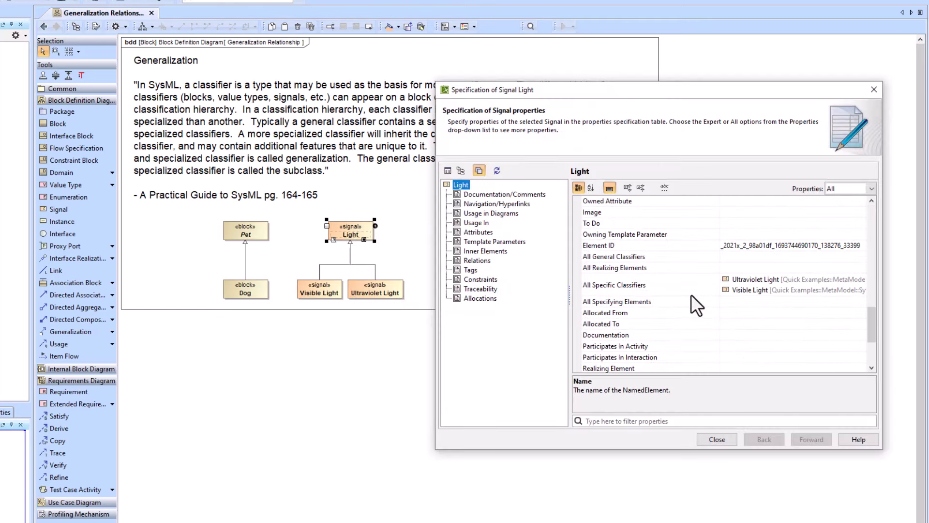
{"action": "left_click", "coordinate": [611, 285]}
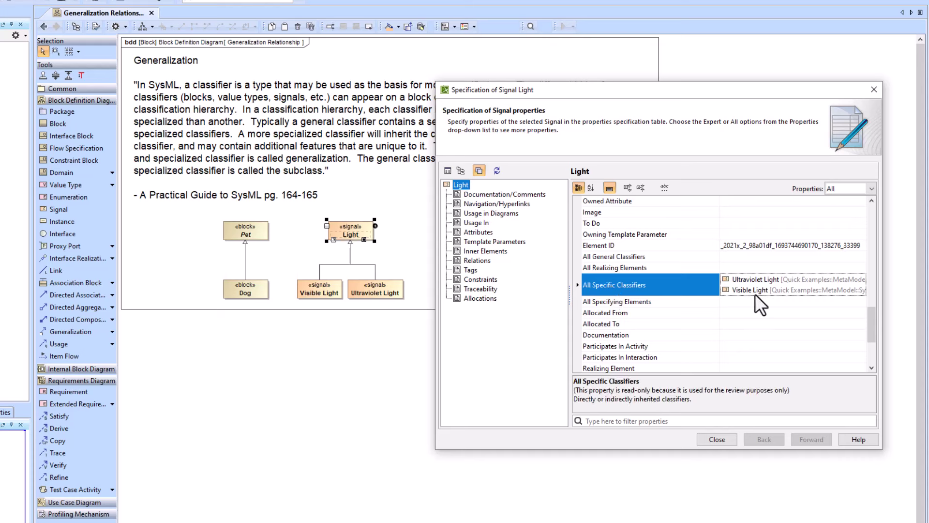
{"action": "left_click", "coordinate": [717, 440]}
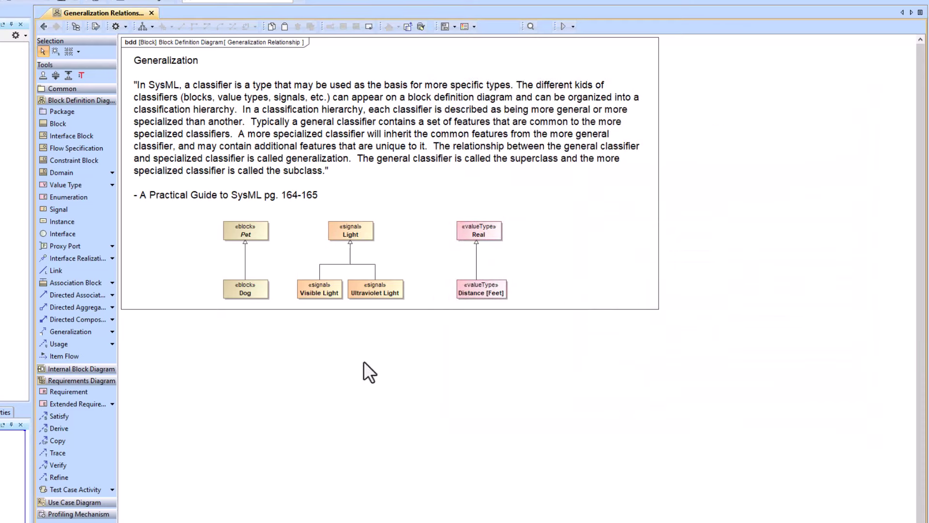
{"action": "left_click", "coordinate": [364, 361]}
Return to the SysML Structural Diagrams overview and view its Internal Block Diagram page and the Toaster WhiteBox diagram
{"action": "left_click", "coordinate": [43, 27]}
{"action": "left_click", "coordinate": [43, 27]}
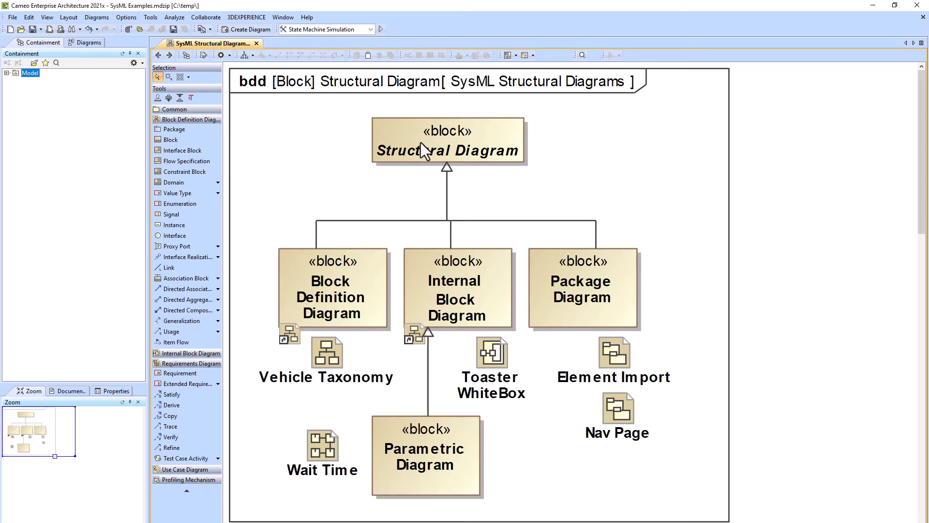
{"action": "double_click", "coordinate": [458, 273]}
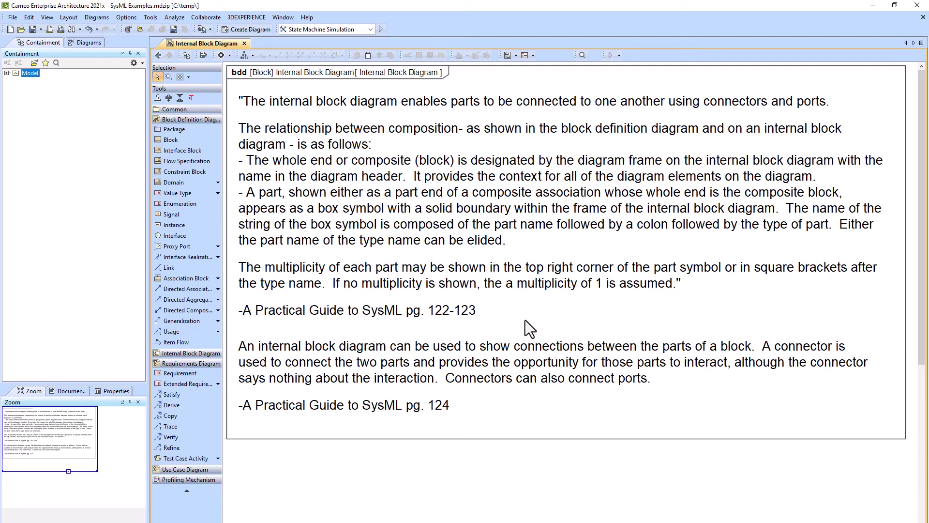
{"action": "left_click", "coordinate": [158, 56]}
{"action": "double_click", "coordinate": [492, 357]}
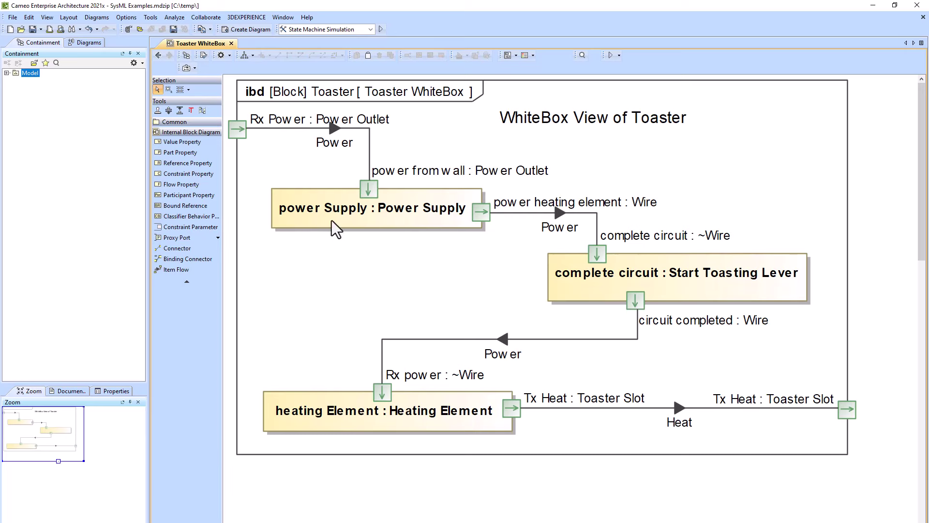
Open the Element Import diagram from the structural diagrams overview and expand the Model root in the containment tree
{"action": "left_click", "coordinate": [157, 55]}
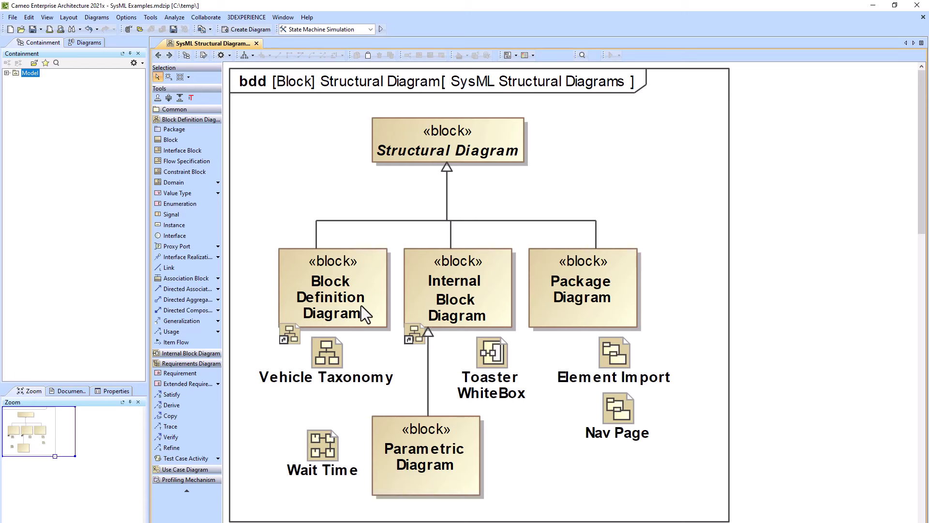
{"action": "double_click", "coordinate": [614, 357]}
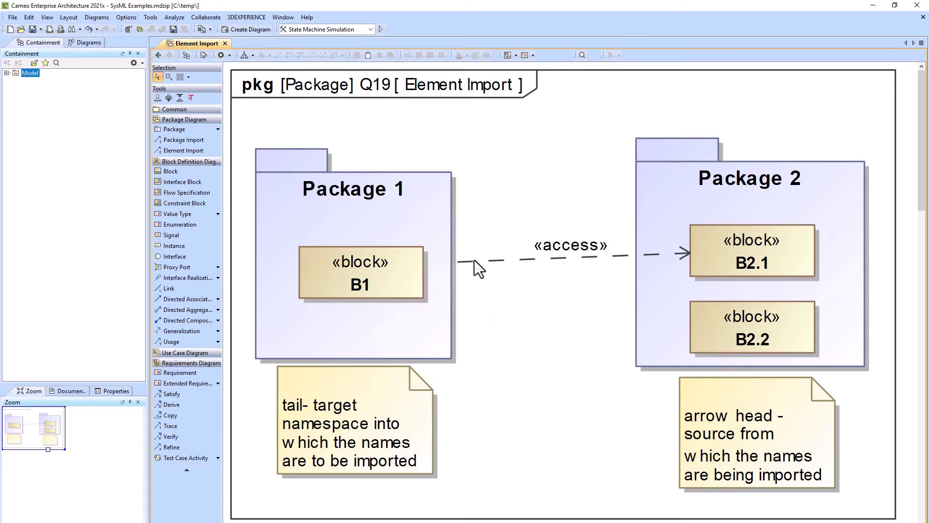
{"action": "left_click", "coordinate": [5, 75]}
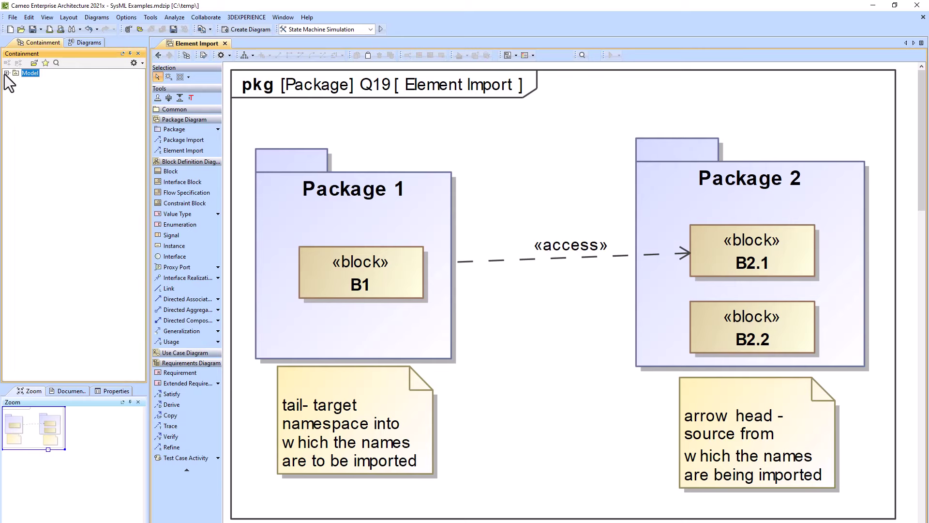
{"action": "left_click", "coordinate": [7, 73]}
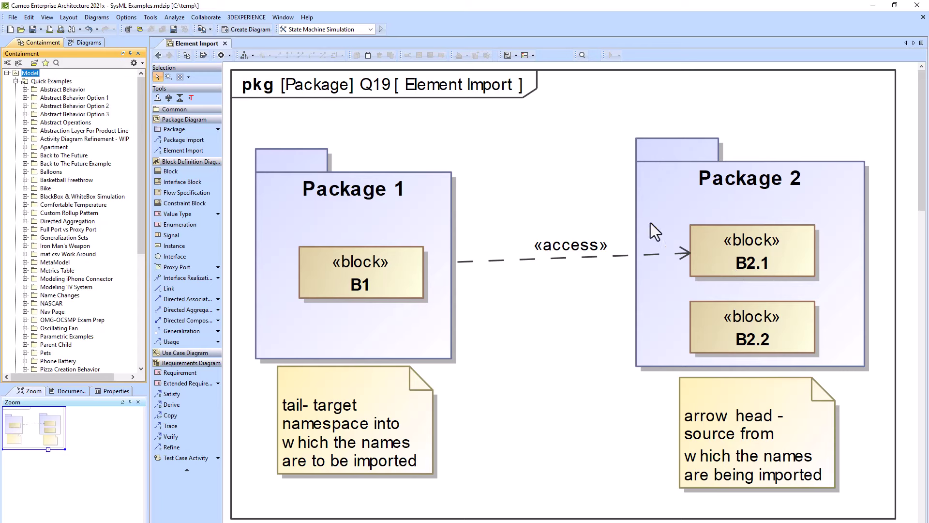
Select the access relationship from Package 1 to block B2.1 and collapse the Block Definition Diagram tool group
{"action": "left_click", "coordinate": [530, 259]}
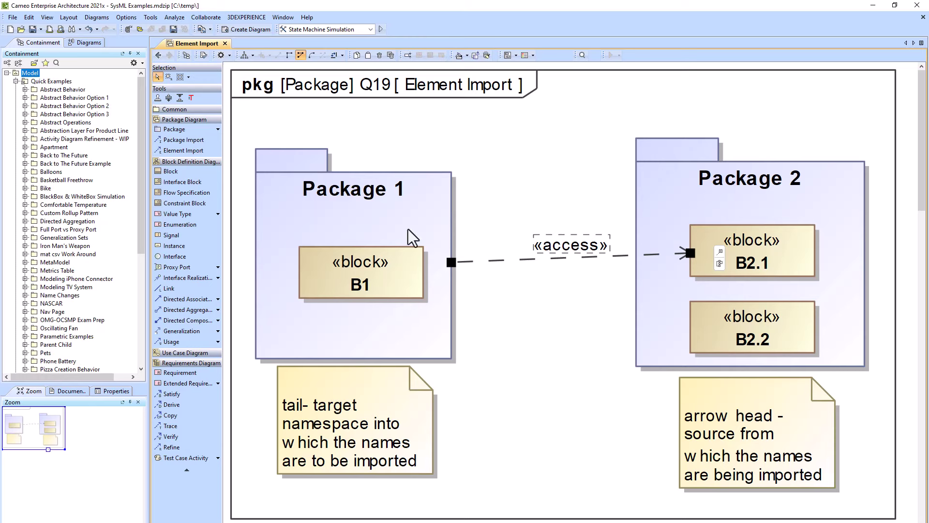
{"action": "left_click", "coordinate": [179, 164]}
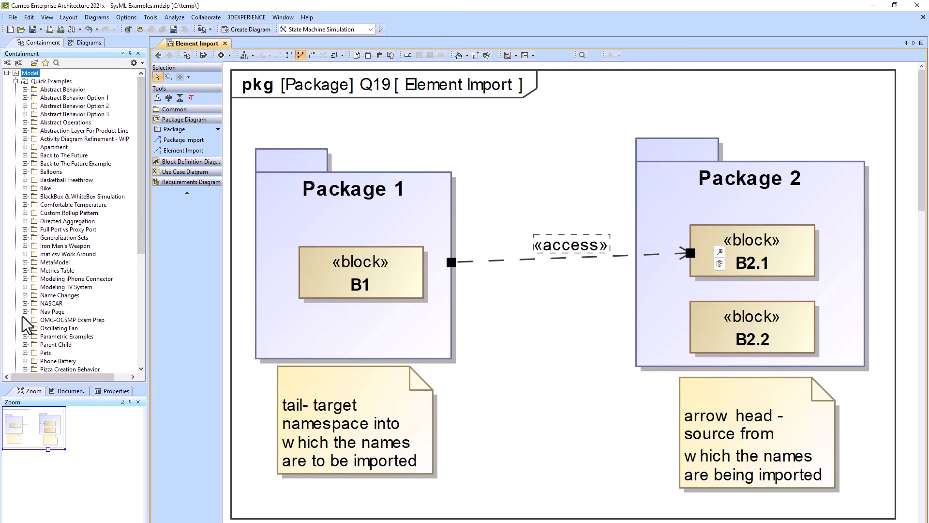
Return to the SysML Structural Diagrams overview and open the Nav Page package diagram
{"action": "left_click", "coordinate": [158, 55]}
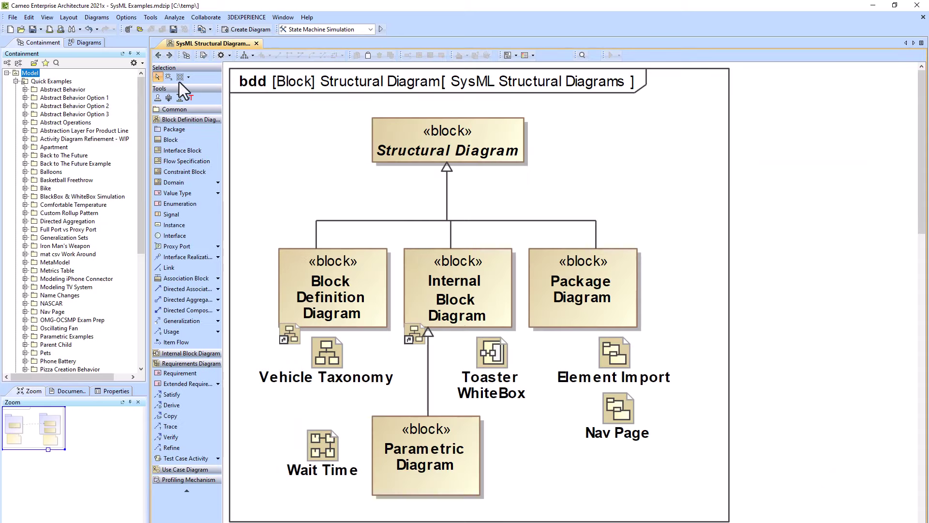
{"action": "left_click", "coordinate": [619, 413]}
{"action": "double_click", "coordinate": [620, 413]}
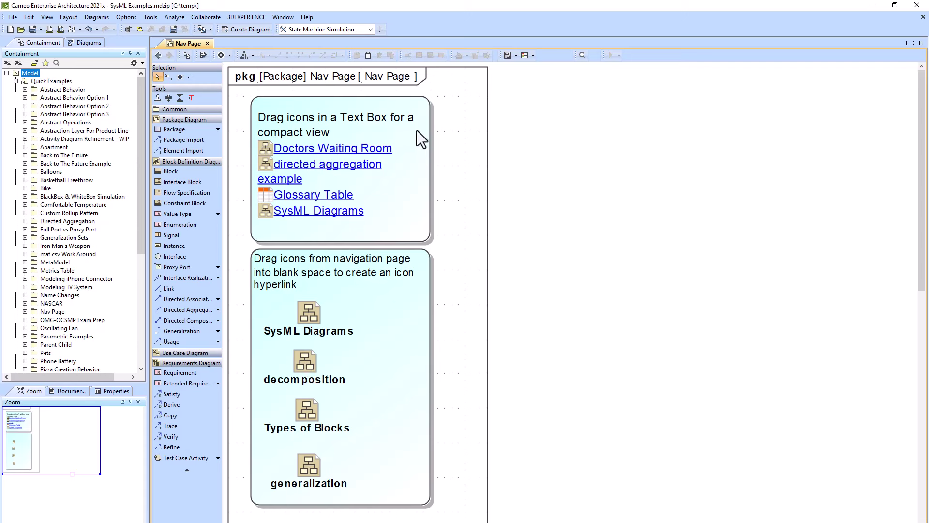
View the decomposition, Types of Blocks and generalization diagrams through the Nav Page icon links, returning to the page after each
{"action": "double_click", "coordinate": [307, 364]}
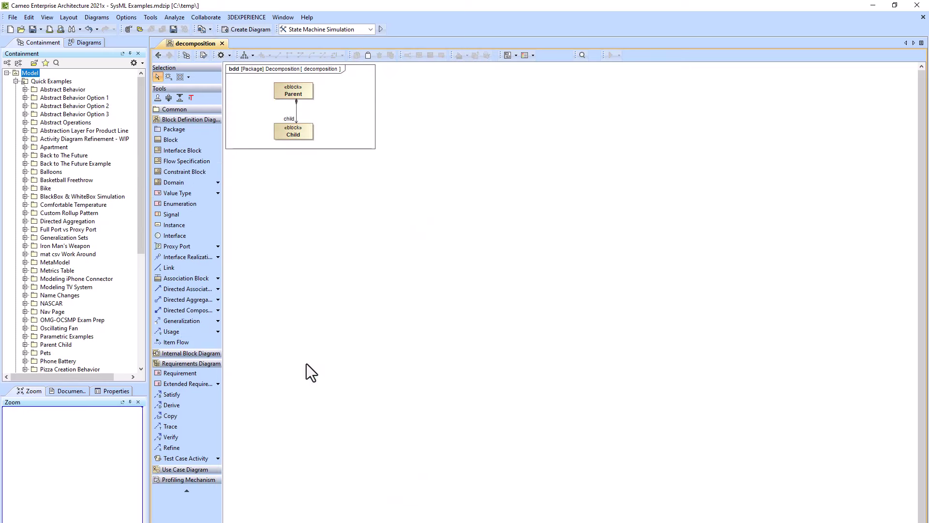
{"action": "left_click", "coordinate": [158, 55]}
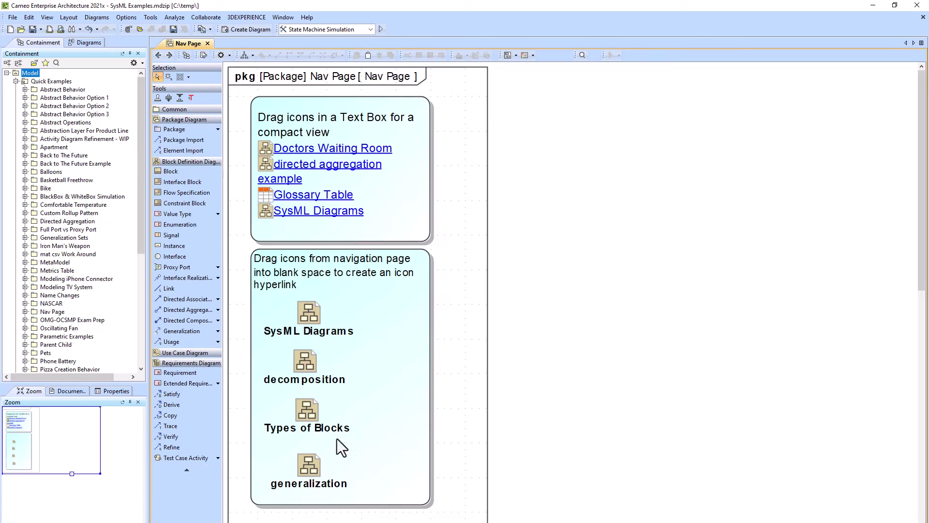
{"action": "double_click", "coordinate": [304, 410]}
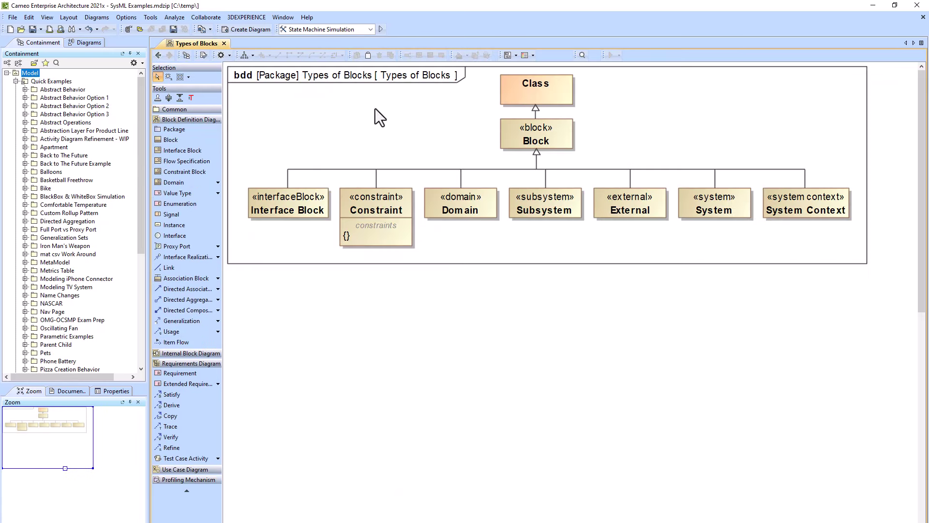
{"action": "left_click", "coordinate": [158, 54]}
{"action": "double_click", "coordinate": [306, 464]}
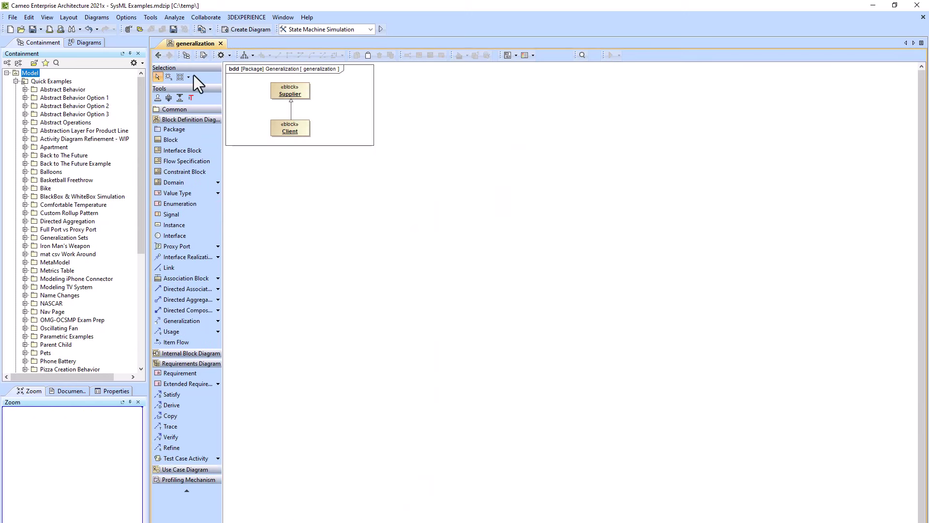
{"action": "left_click", "coordinate": [158, 55]}
Point out the SysML Diagrams, decomposition and Types of Blocks icon links on the Nav Page, plus the text box containing links
{"action": "left_click", "coordinate": [309, 315]}
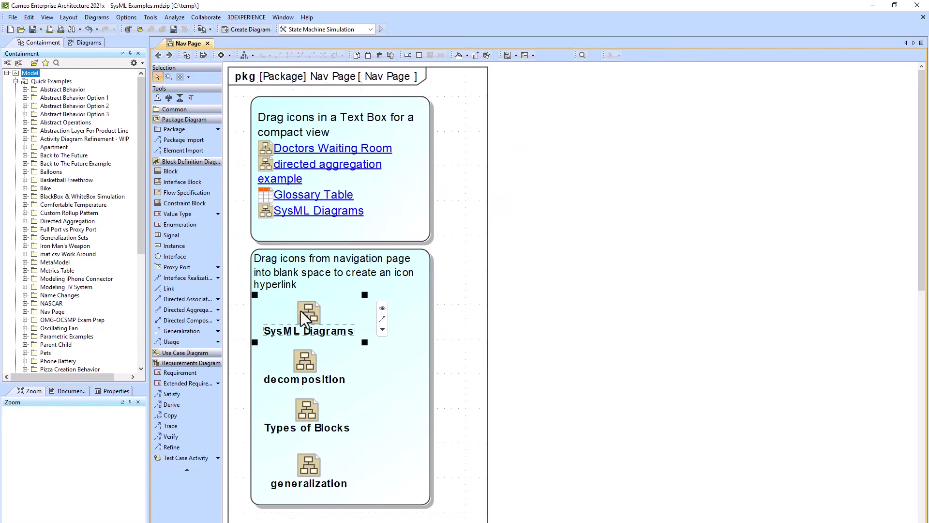
{"action": "left_click", "coordinate": [306, 361]}
{"action": "left_click", "coordinate": [307, 410]}
{"action": "left_click", "coordinate": [323, 159]}
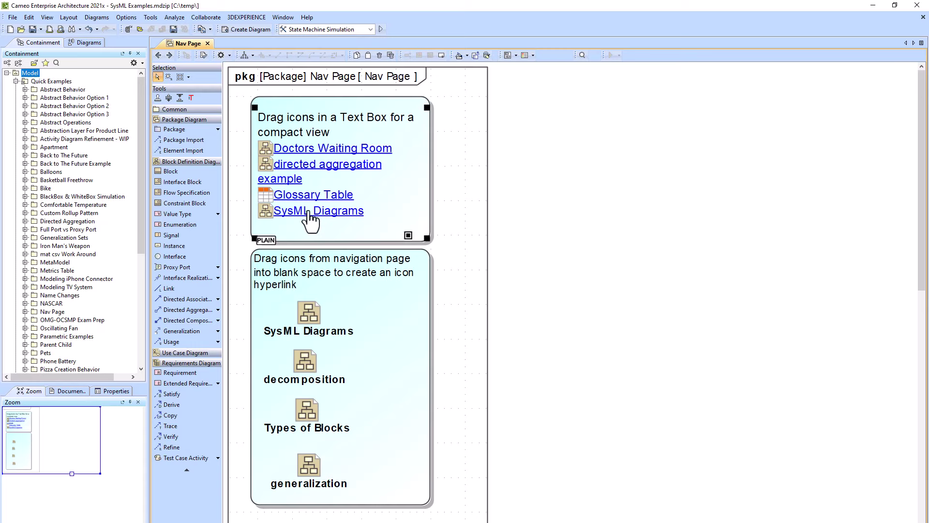
View the Glossary Table through its text box link, and go back to the SysML Structural Diagrams overview
{"action": "left_click", "coordinate": [315, 195]}
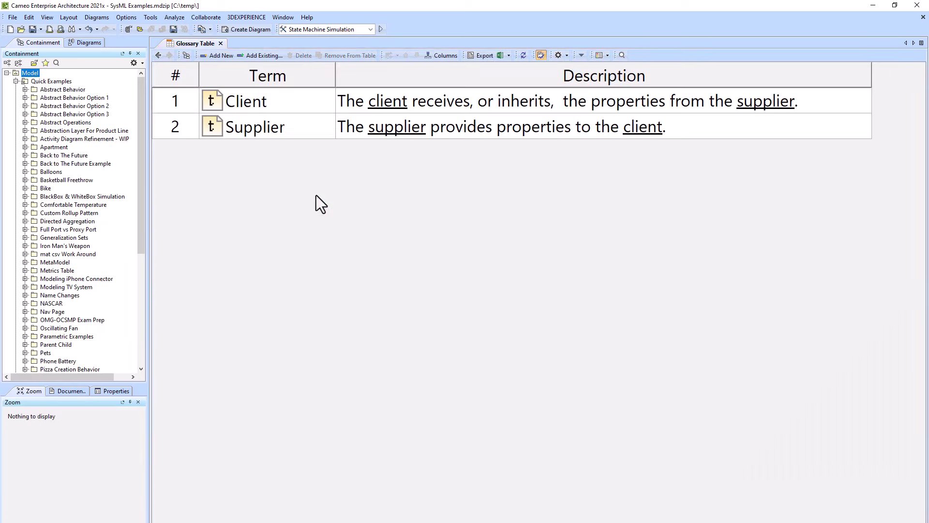
{"action": "left_click", "coordinate": [159, 55]}
{"action": "left_click", "coordinate": [159, 55]}
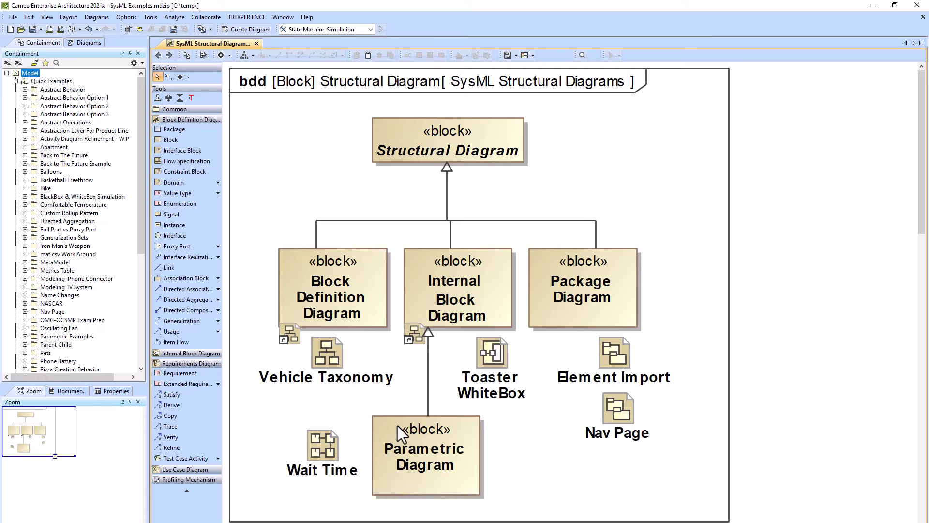
Open the Wait Time parametric diagram and examine the WaitTimeEquation constraint and the numberOfMagazines and waitTime value properties
{"action": "left_click", "coordinate": [321, 448]}
{"action": "double_click", "coordinate": [321, 447]}
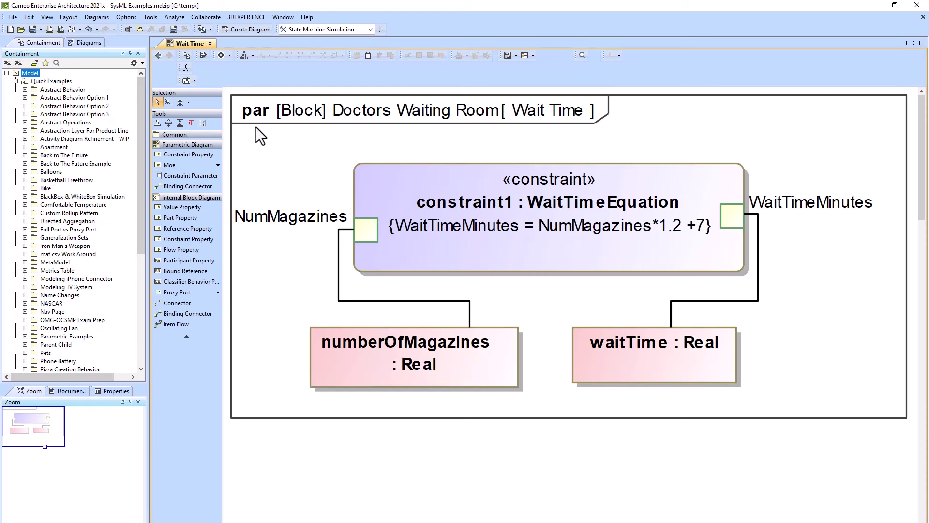
{"action": "left_click", "coordinate": [473, 199]}
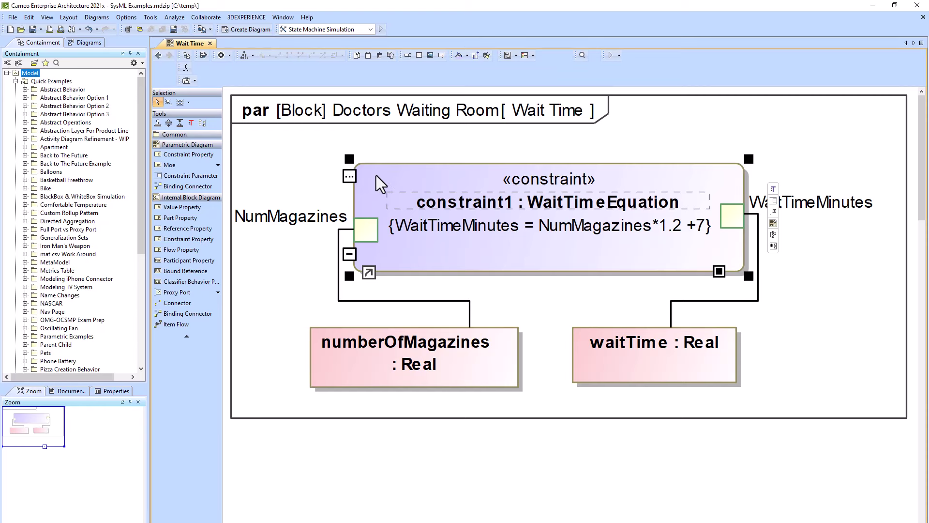
{"action": "left_click", "coordinate": [386, 373]}
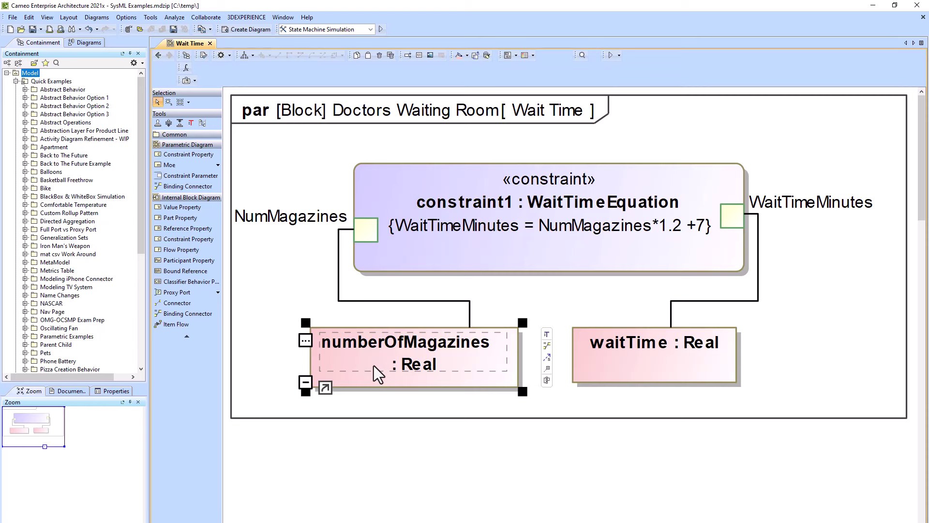
{"action": "left_click", "coordinate": [652, 375]}
{"action": "left_click", "coordinate": [716, 309]}
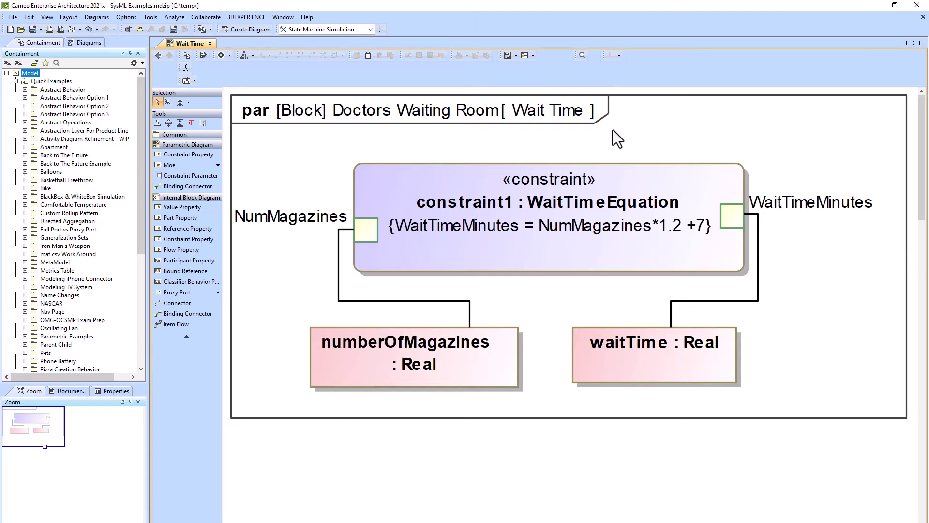
Simulate the Wait Time diagram, enlarge the diagram area, and set numberOfMagazines to 6
{"action": "left_click", "coordinate": [611, 54]}
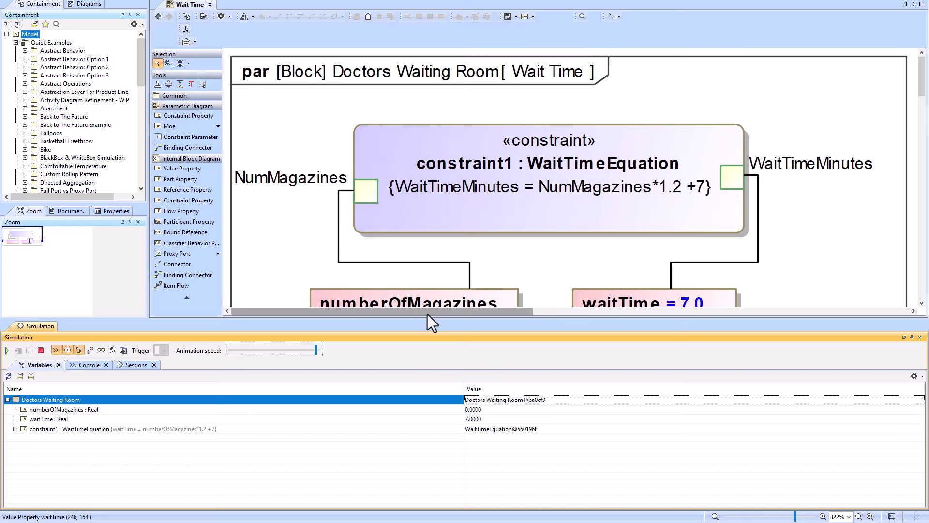
{"action": "left_click_drag", "start_coordinate": [429, 318], "coordinate": [421, 386]}
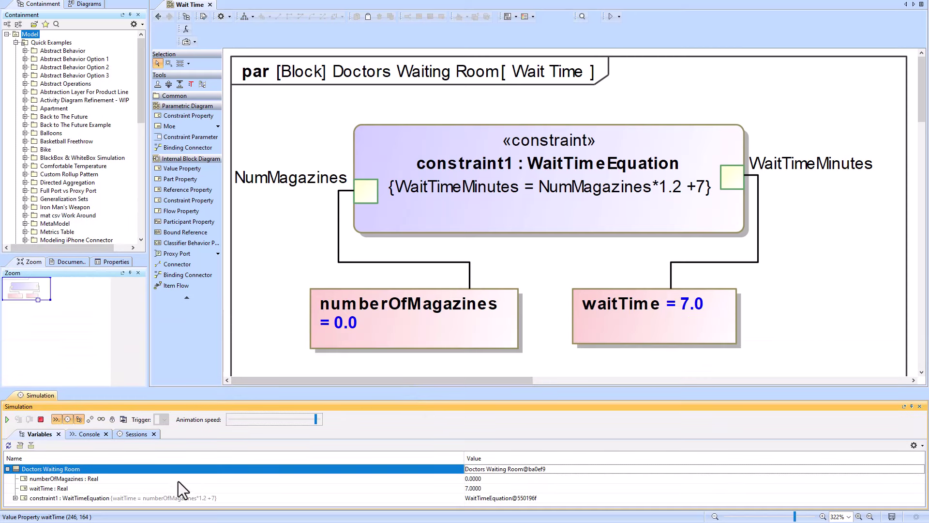
{"action": "left_click", "coordinate": [475, 480]}
{"action": "type", "text": "6"}
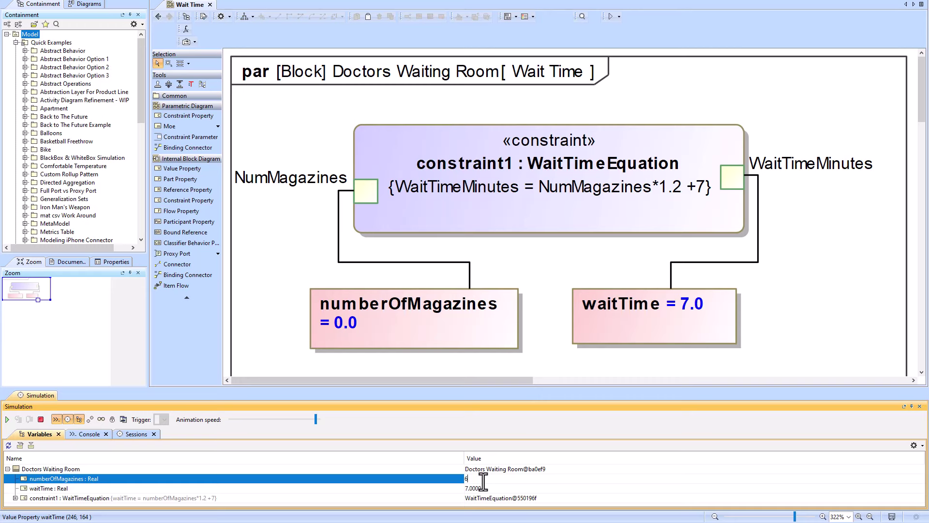
{"action": "key", "text": "Return"}
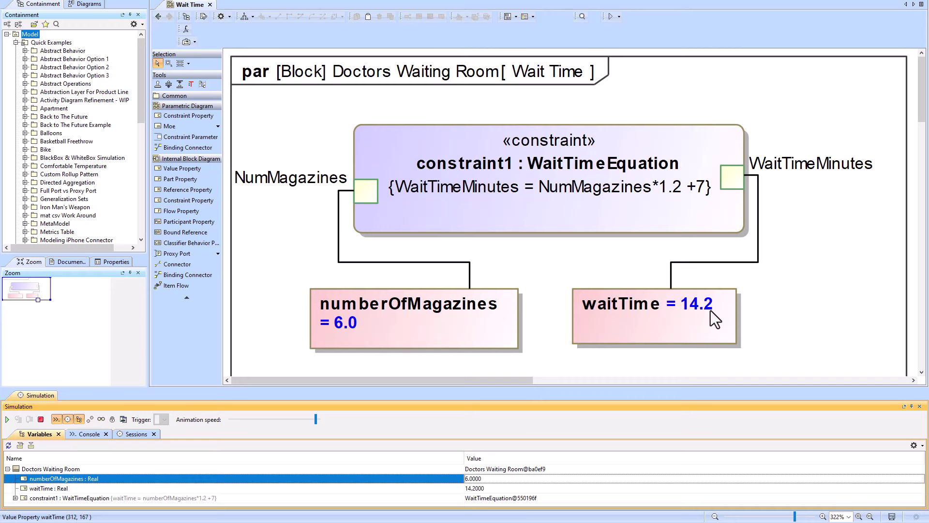
{"action": "left_click", "coordinate": [819, 312]}
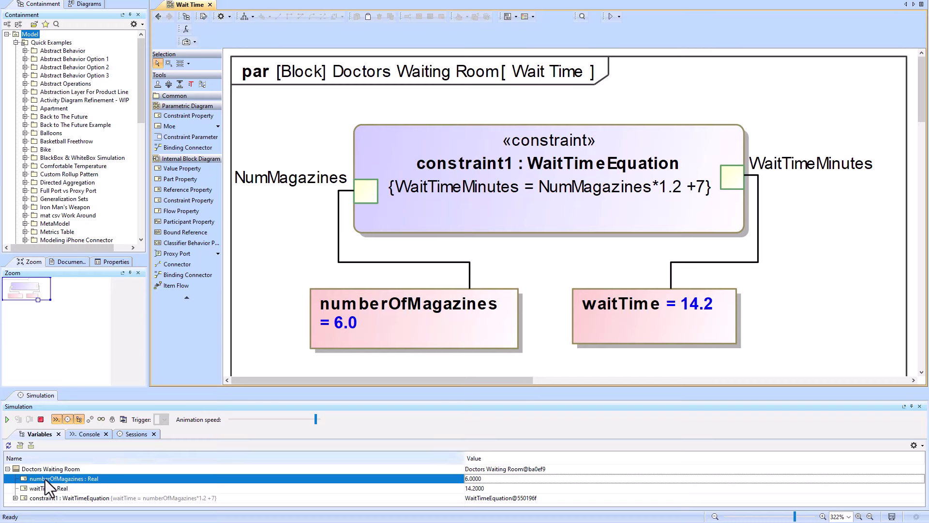
Inspect the Doctors Waiting Room and constraint1 simulation variables, and close the simulation pane
{"action": "left_click", "coordinate": [29, 471]}
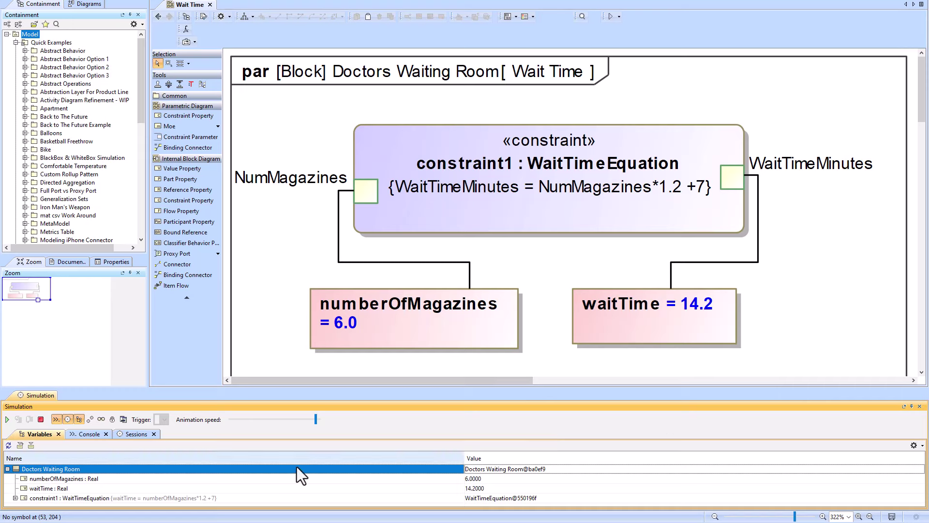
{"action": "left_click", "coordinate": [54, 499]}
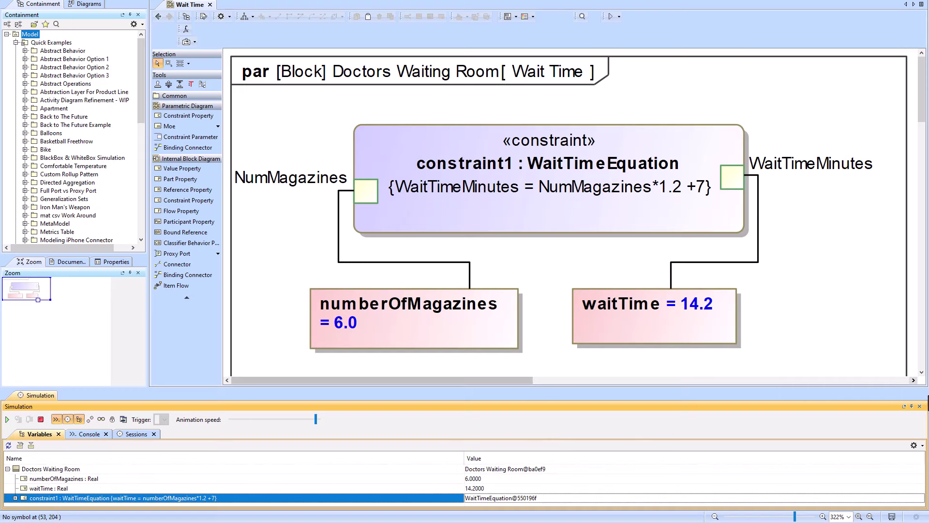
{"action": "left_click", "coordinate": [919, 407]}
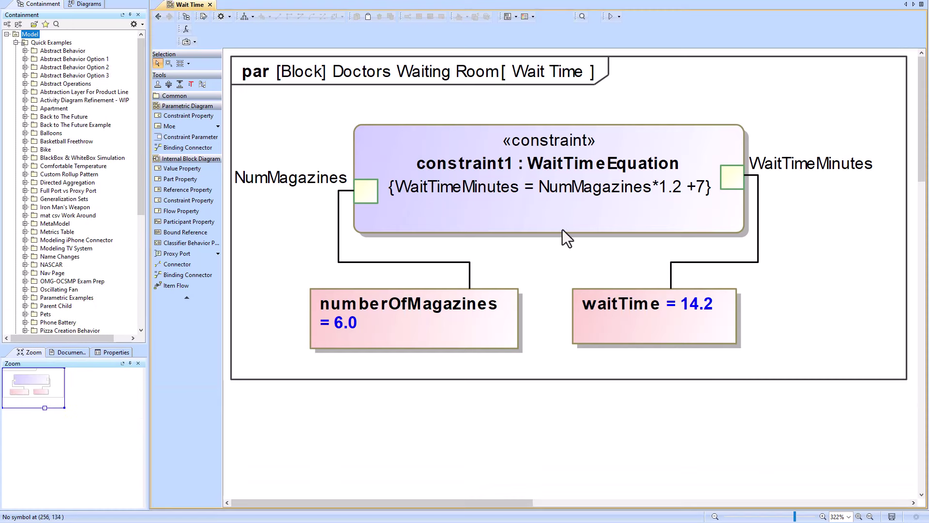
Return to the top-level SysML Diagrams overview and open the SysML Behavioral Diagrams from the Behavior Diagram block
{"action": "left_click", "coordinate": [158, 16]}
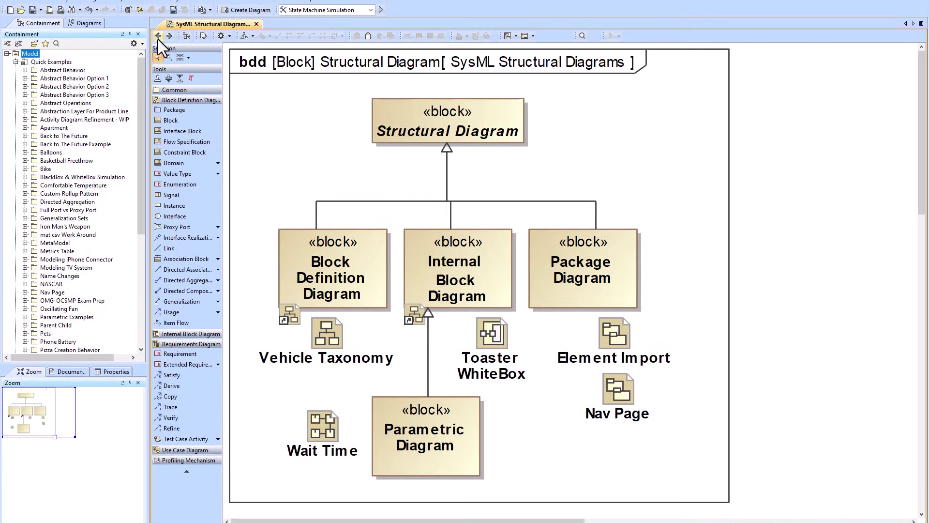
{"action": "left_click", "coordinate": [158, 27]}
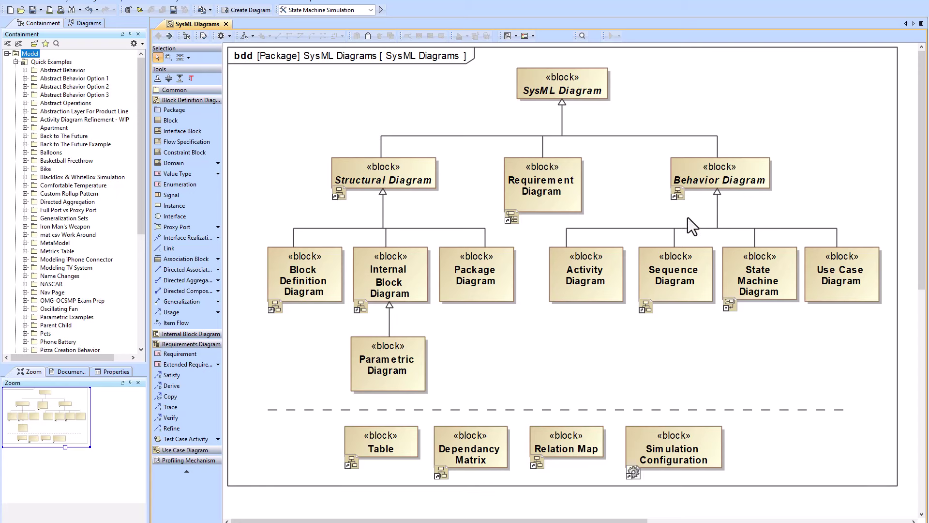
{"action": "double_click", "coordinate": [735, 170]}
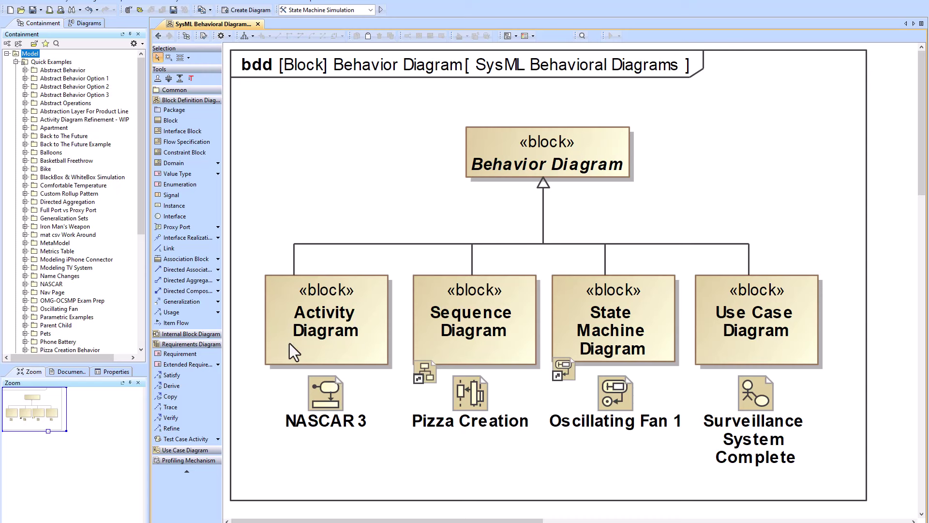
Open the NASCAR 3 activity diagram and point out its decision and merge nodes
{"action": "double_click", "coordinate": [329, 398]}
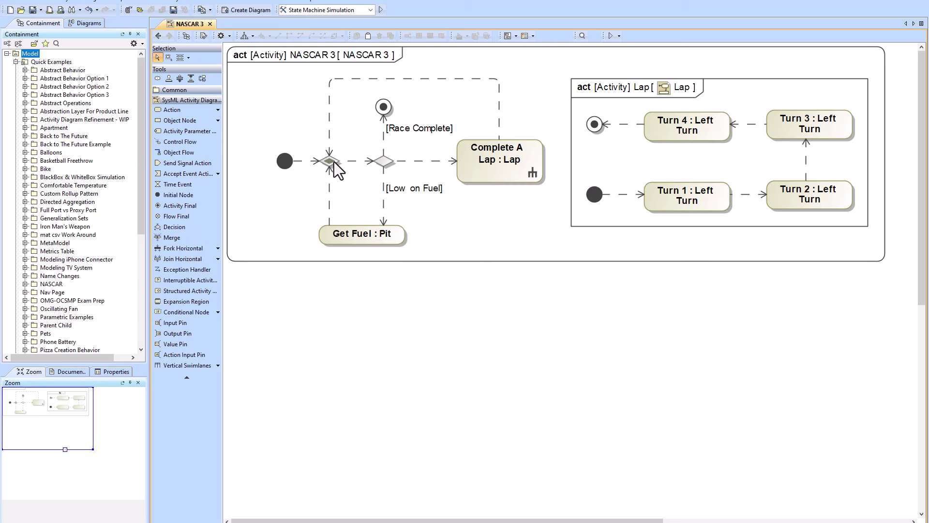
{"action": "left_click", "coordinate": [384, 167]}
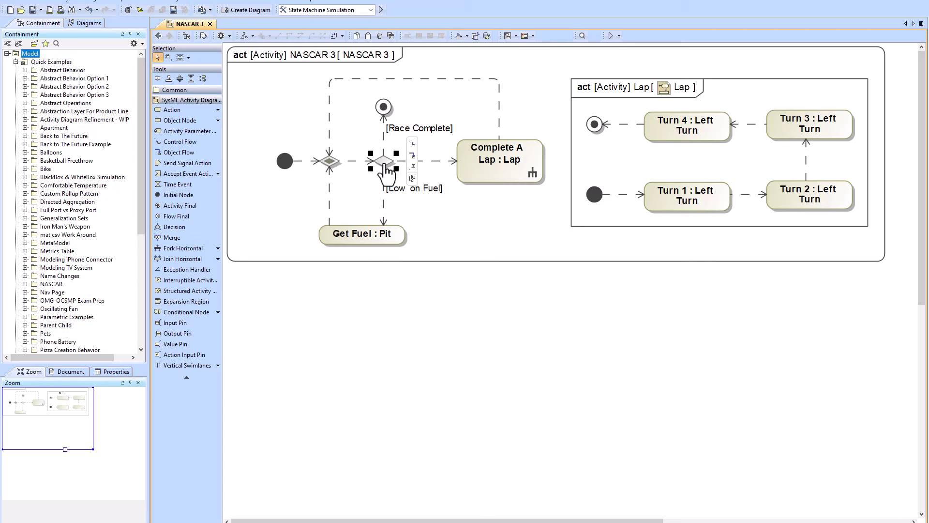
{"action": "left_click", "coordinate": [330, 163]}
{"action": "left_click", "coordinate": [289, 211]}
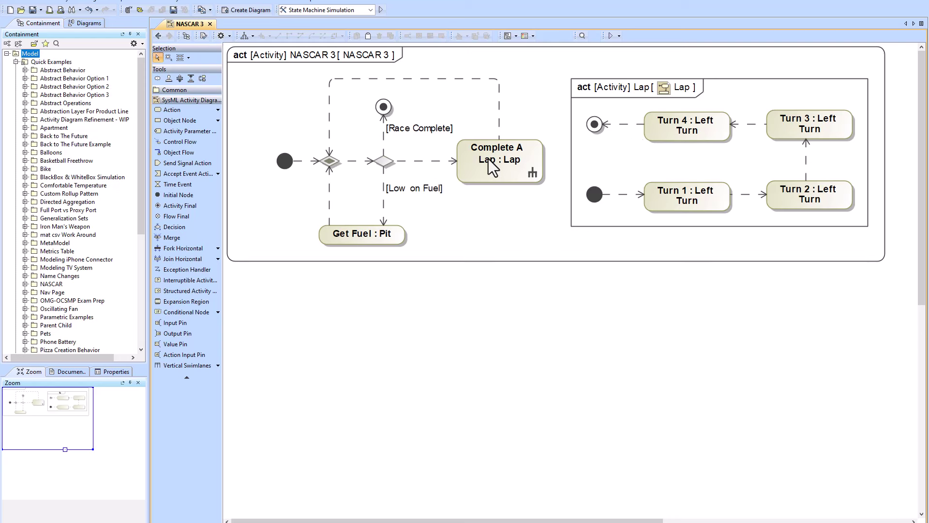
Examine the Complete A Lap action and the embedded Lap activity, open the action's own diagram, and return to NASCAR 3
{"action": "left_click", "coordinate": [519, 164]}
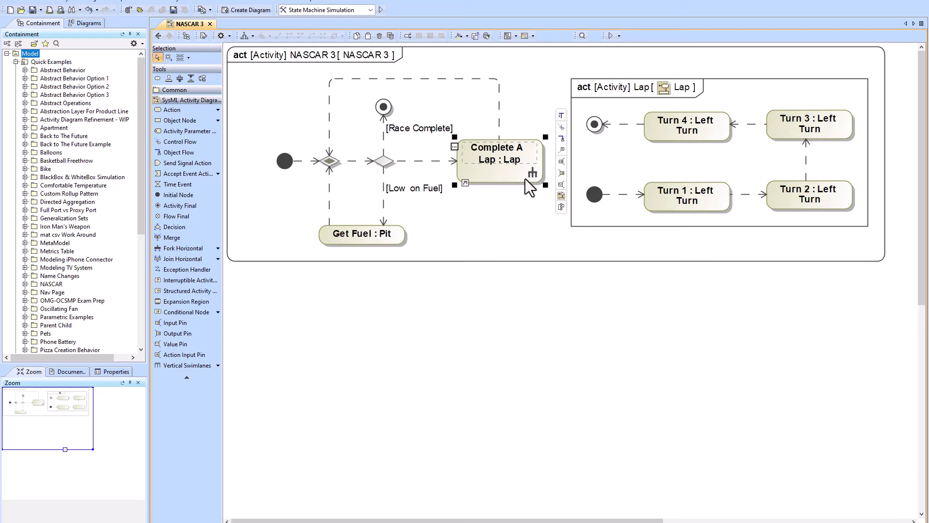
{"action": "key", "text": "Escape"}
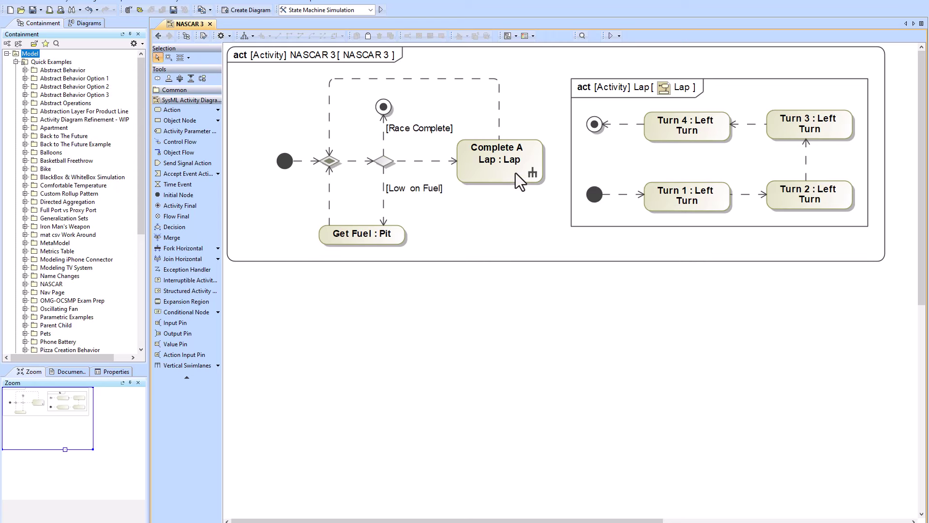
{"action": "left_click", "coordinate": [679, 153]}
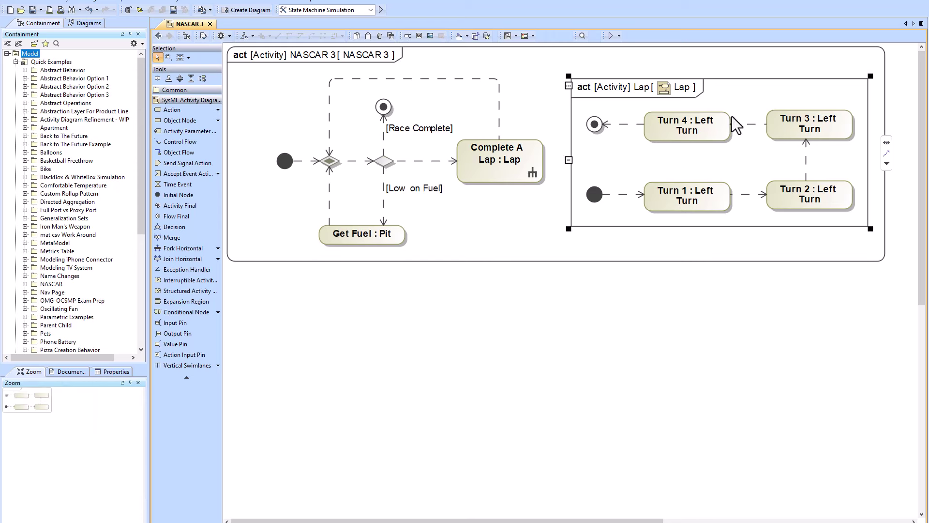
{"action": "double_click", "coordinate": [498, 172]}
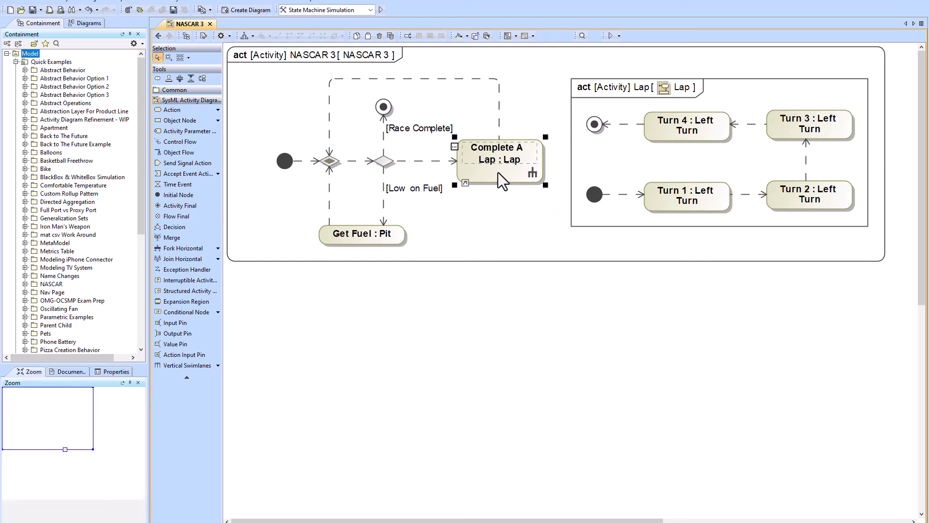
{"action": "left_click", "coordinate": [157, 37]}
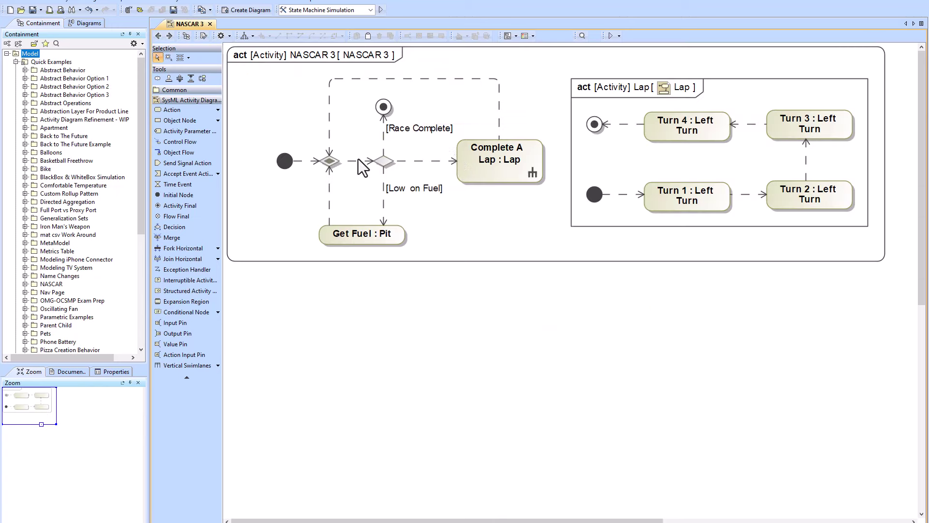
Start the NASCAR 3 activity simulation, terminating the execution already in progress
{"action": "left_click", "coordinate": [611, 36]}
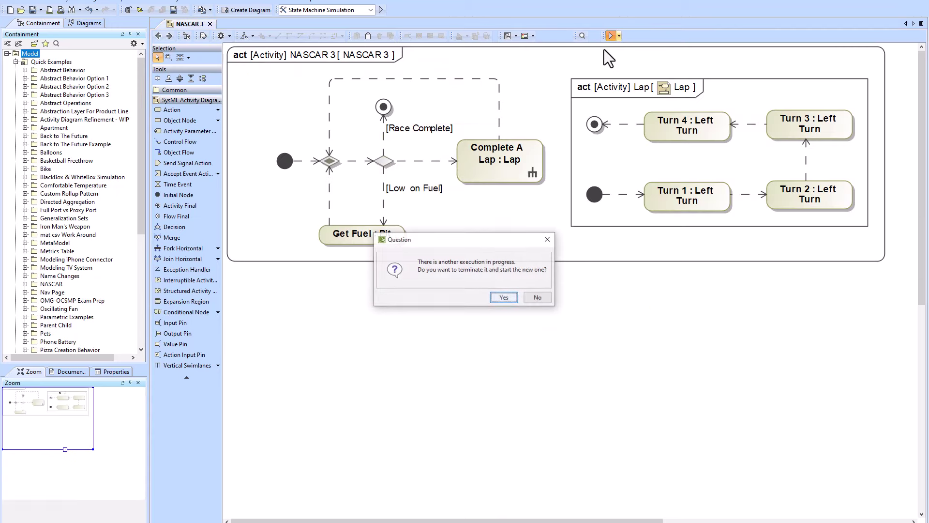
{"action": "left_click", "coordinate": [506, 296]}
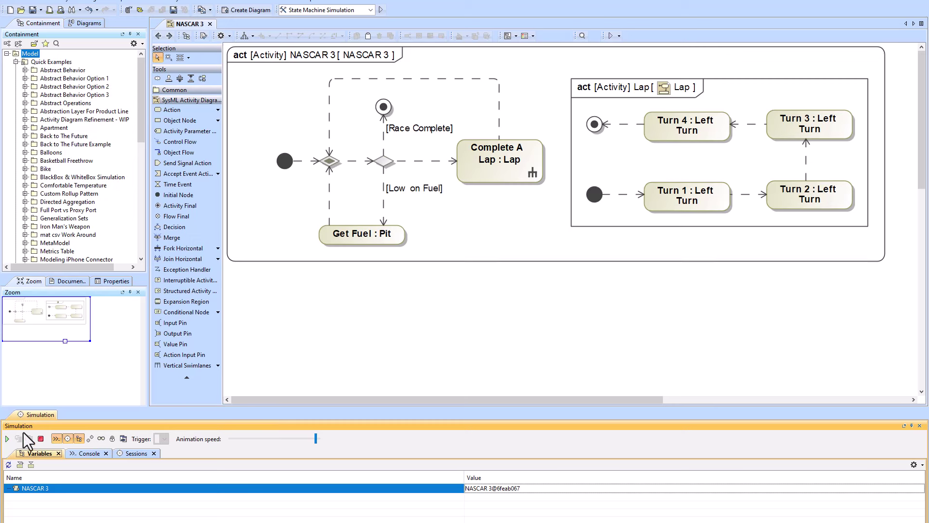
{"action": "left_click", "coordinate": [7, 439]}
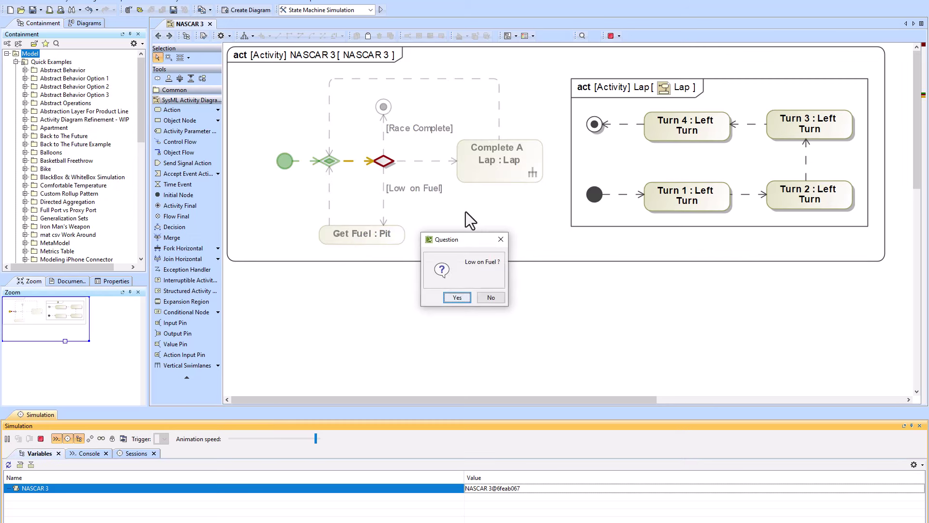
Answer the simulation's questions to complete a lap without refueling, get fuel on the next pass, and finally finish the race
{"action": "left_click", "coordinate": [492, 297]}
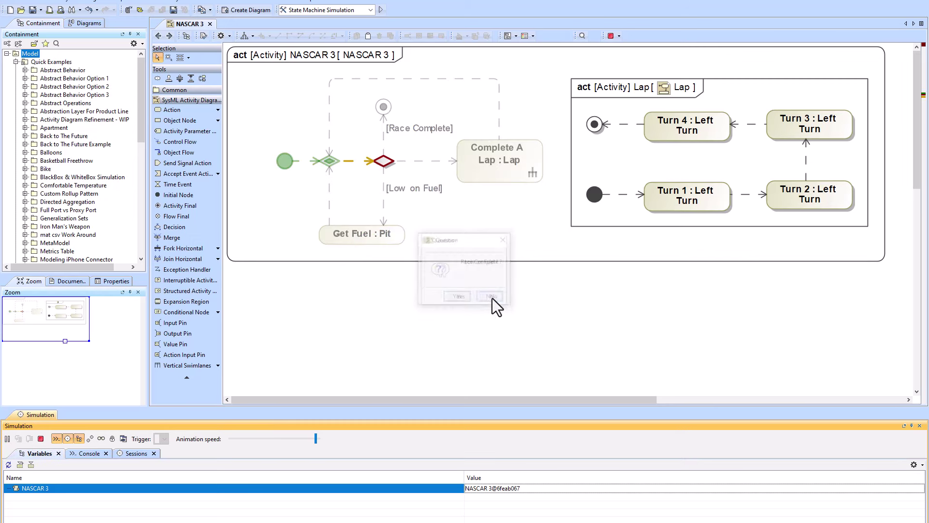
{"action": "left_click", "coordinate": [499, 298]}
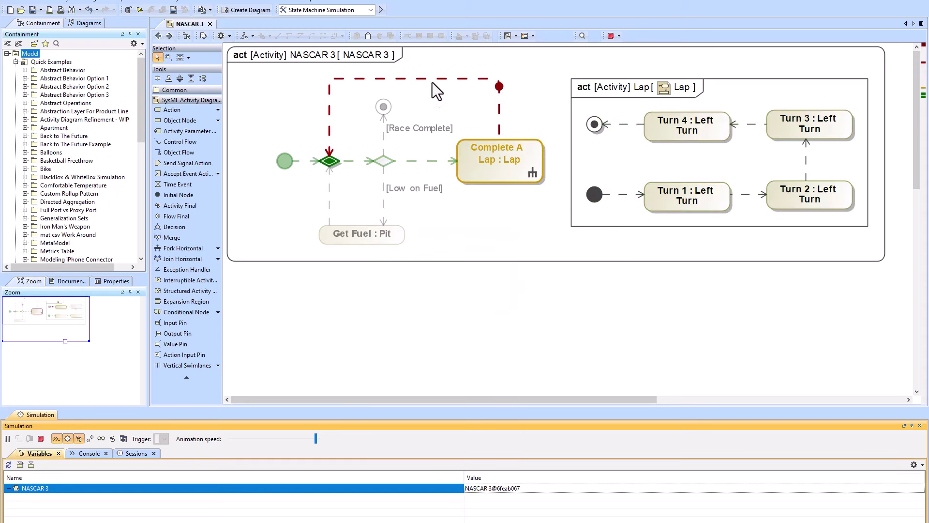
{"action": "left_click", "coordinate": [454, 297]}
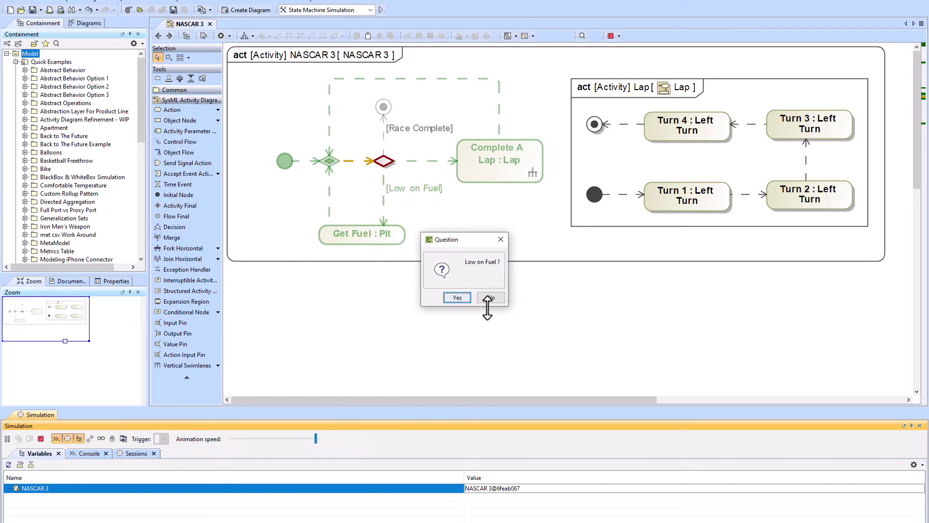
{"action": "left_click", "coordinate": [491, 299]}
{"action": "left_click", "coordinate": [465, 297]}
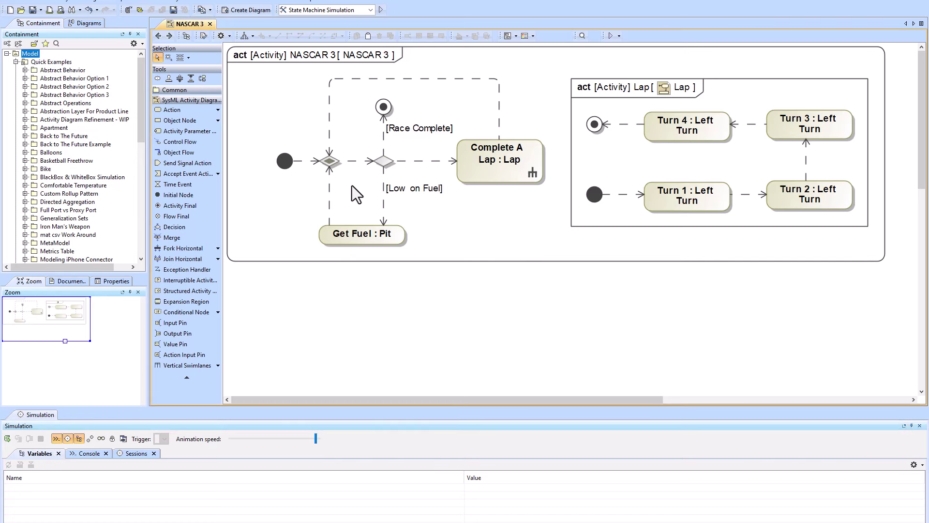
Add a horizontal fork below the Complete A Lap action with a horizontal join beneath it, spacing the two bars apart
{"action": "left_click", "coordinate": [183, 248]}
{"action": "left_click_drag", "start_coordinate": [479, 232], "coordinate": [612, 231]}
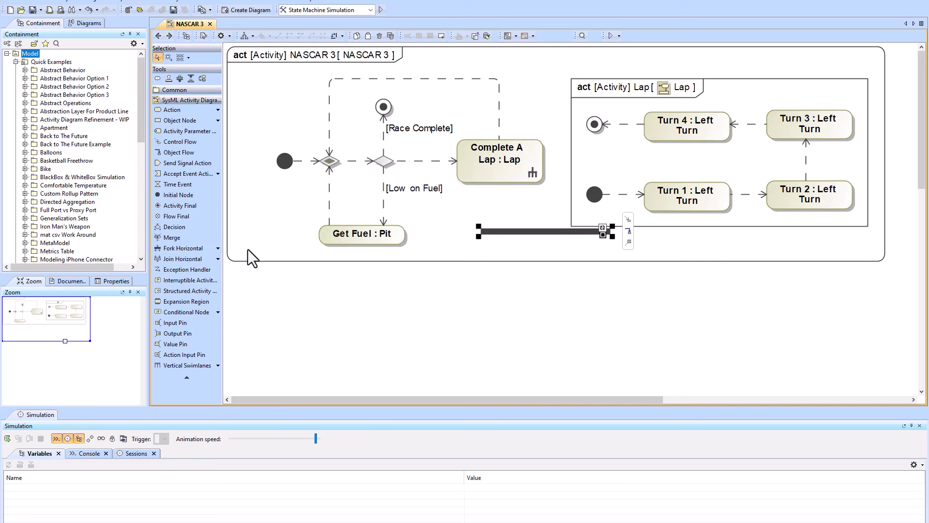
{"action": "left_click", "coordinate": [183, 258]}
{"action": "left_click_drag", "start_coordinate": [495, 256], "coordinate": [622, 255]}
{"action": "left_click_drag", "start_coordinate": [553, 256], "coordinate": [541, 290]}
{"action": "left_click_drag", "start_coordinate": [522, 233], "coordinate": [527, 250]}
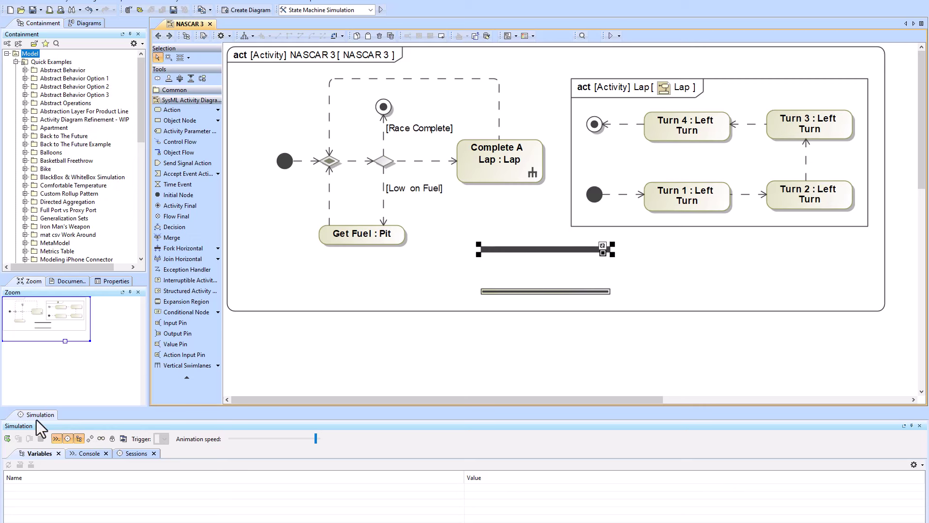
Rerun the NASCAR 3 simulation, dismiss its question dialogs without answering, and terminate the run
{"action": "left_click", "coordinate": [7, 438]}
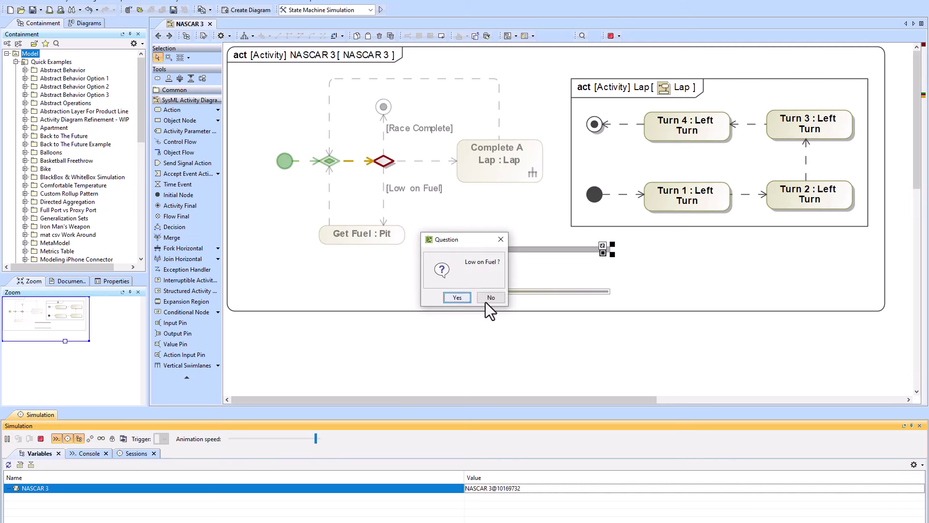
{"action": "left_click", "coordinate": [501, 239]}
{"action": "left_click", "coordinate": [501, 239]}
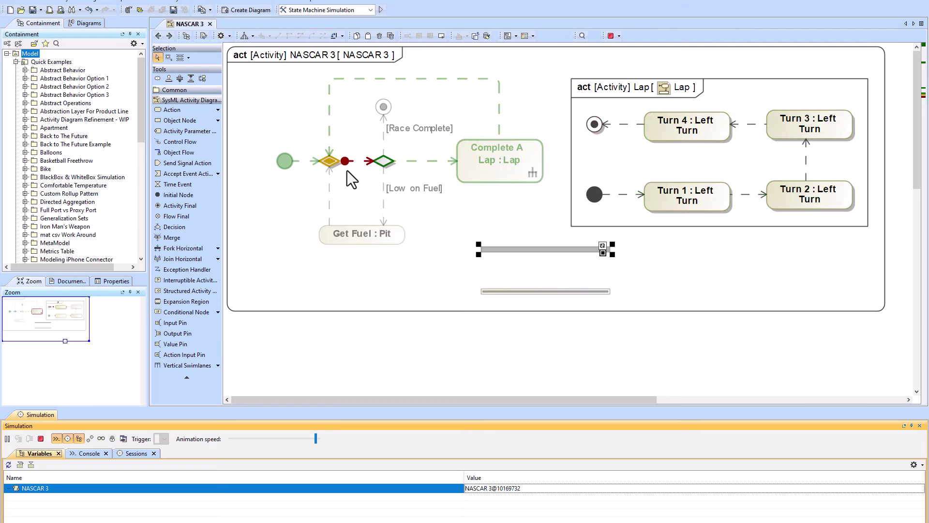
{"action": "left_click", "coordinate": [41, 438]}
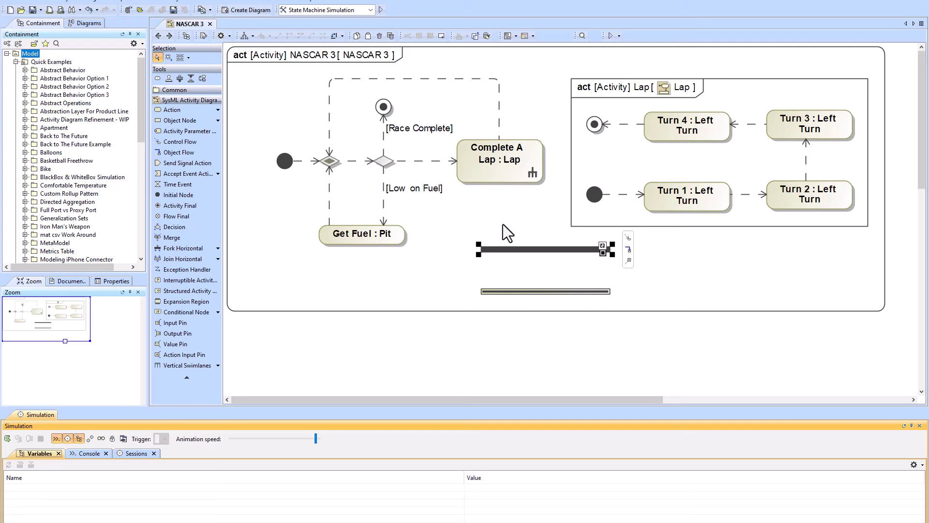
Reroute the initial node's control flow to the fork and draw two parallel control flows from the fork to the join
{"action": "left_click", "coordinate": [324, 163]}
{"action": "mouse_move", "coordinate": [356, 158]}
{"action": "left_mouse_down"}
{"action": "mouse_move", "coordinate": [478, 201]}
{"action": "mouse_move", "coordinate": [527, 248]}
{"action": "left_mouse_up"}
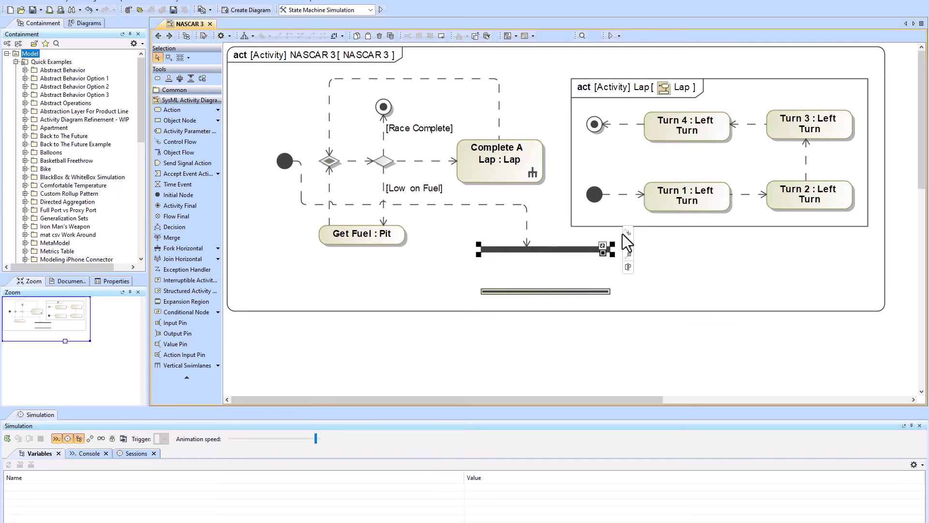
{"action": "mouse_move", "coordinate": [624, 234]}
{"action": "left_mouse_down"}
{"action": "mouse_move", "coordinate": [537, 269]}
{"action": "mouse_move", "coordinate": [542, 291]}
{"action": "left_mouse_up"}
{"action": "left_click_drag", "start_coordinate": [629, 238], "coordinate": [583, 290]}
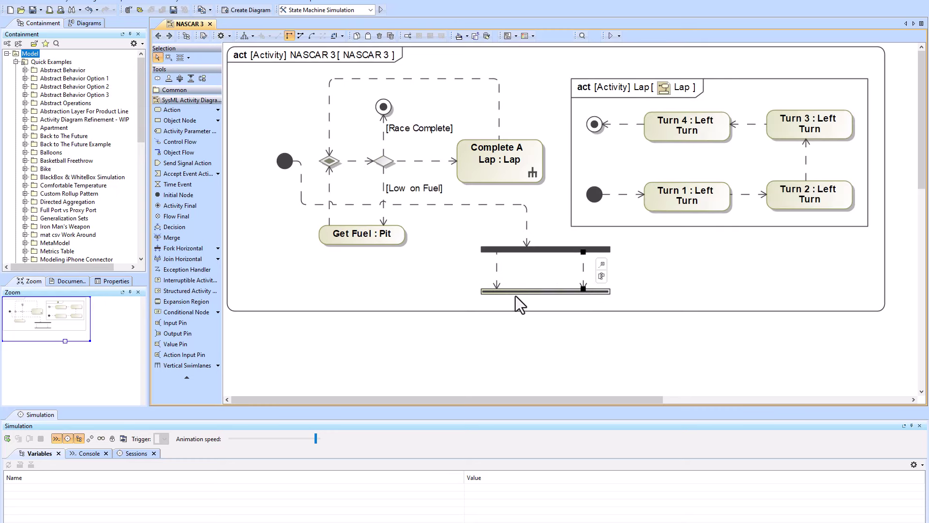
Add an unnamed action fed by a control flow from the join, and run the NASCAR 3 simulation
{"action": "left_click", "coordinate": [536, 291]}
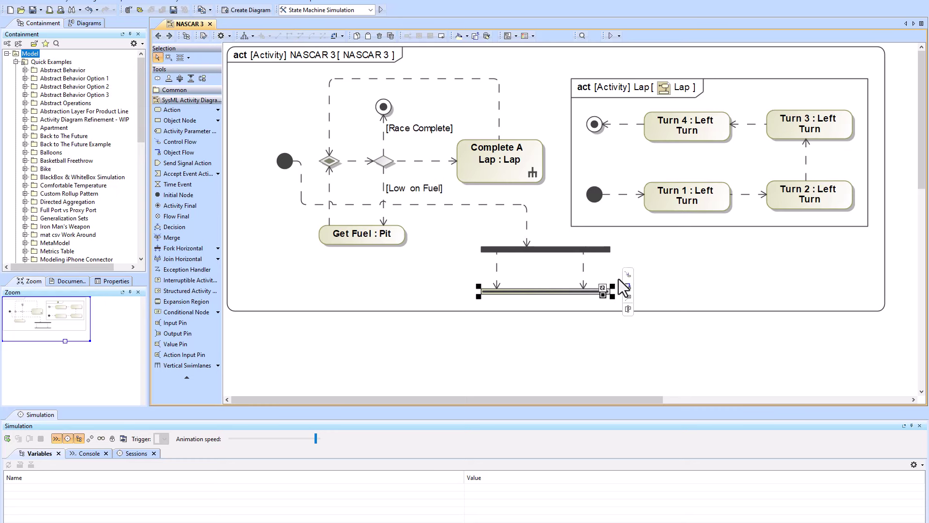
{"action": "left_click_drag", "start_coordinate": [624, 289], "coordinate": [538, 340]}
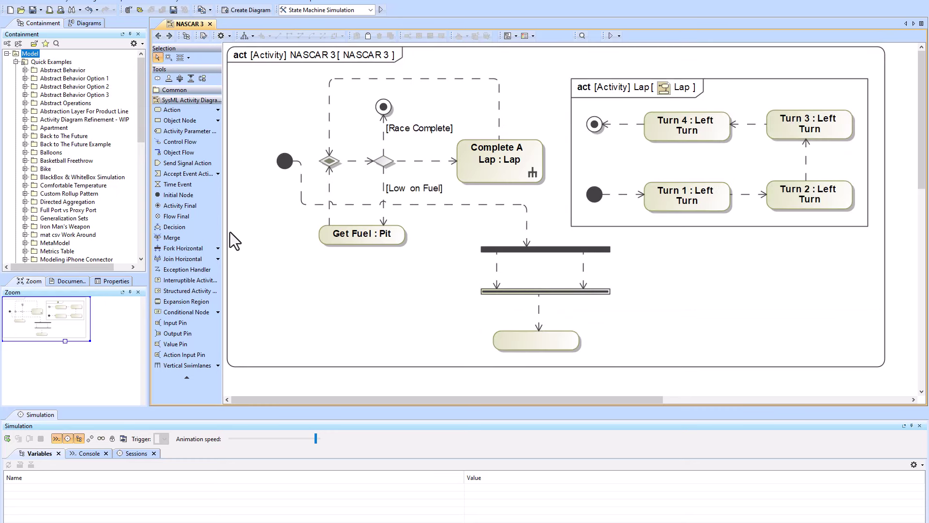
{"action": "left_click", "coordinate": [611, 35]}
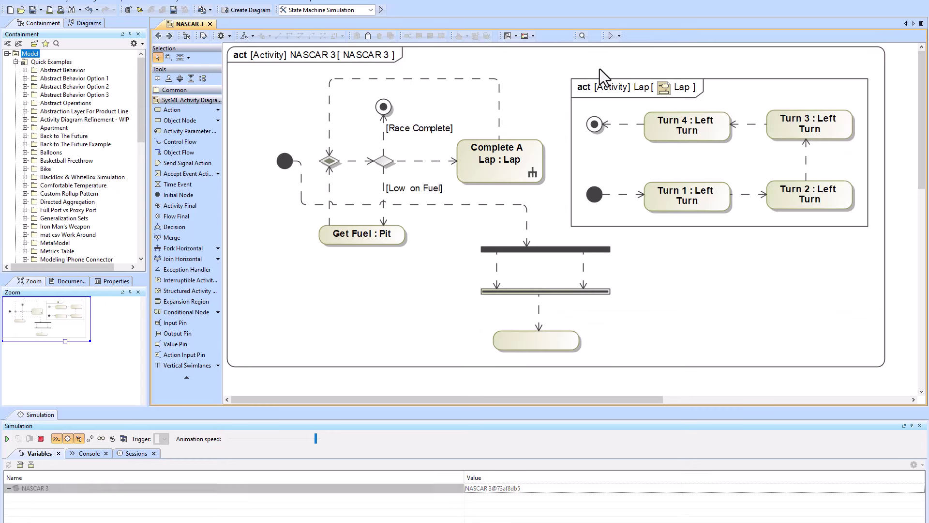
{"action": "left_click", "coordinate": [8, 439]}
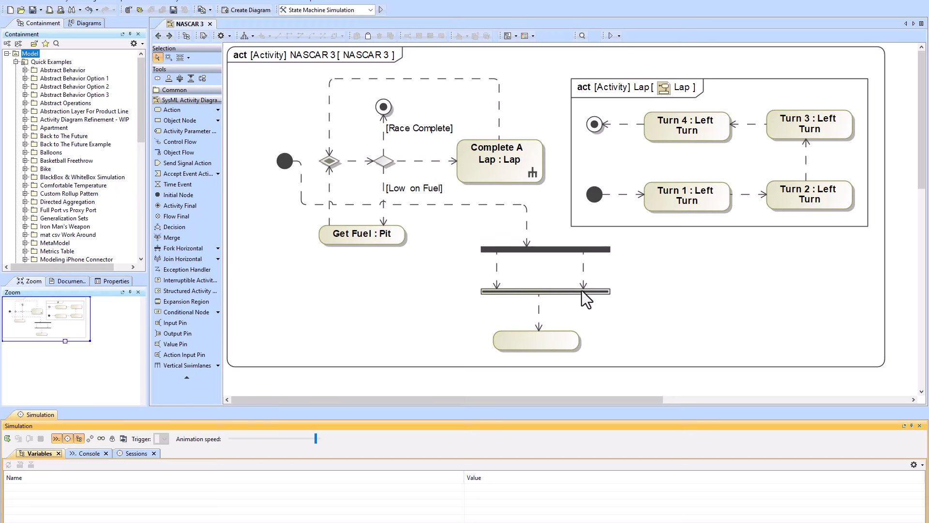
Make room above the join to insert an unnamed action on the first fork branch, and rerun the simulation
{"action": "left_click_drag", "start_coordinate": [547, 292], "coordinate": [547, 315]}
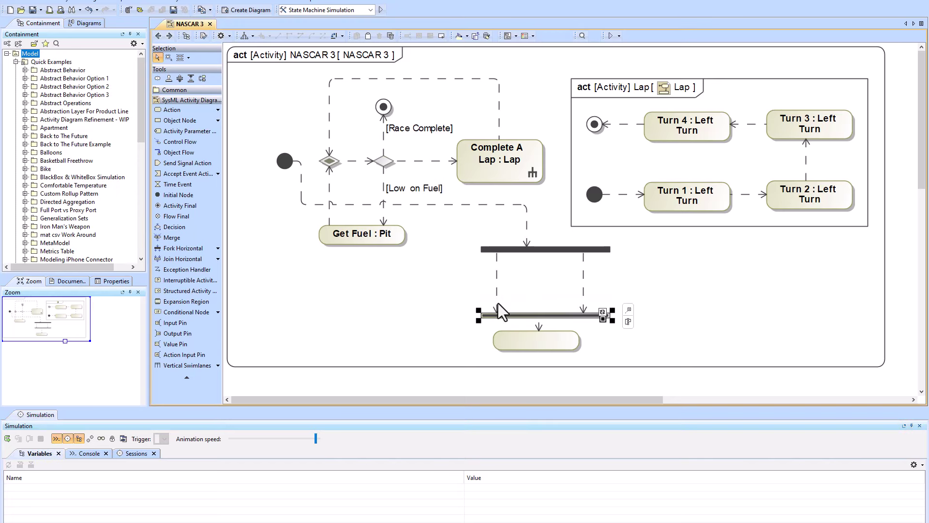
{"action": "left_click", "coordinate": [172, 109]}
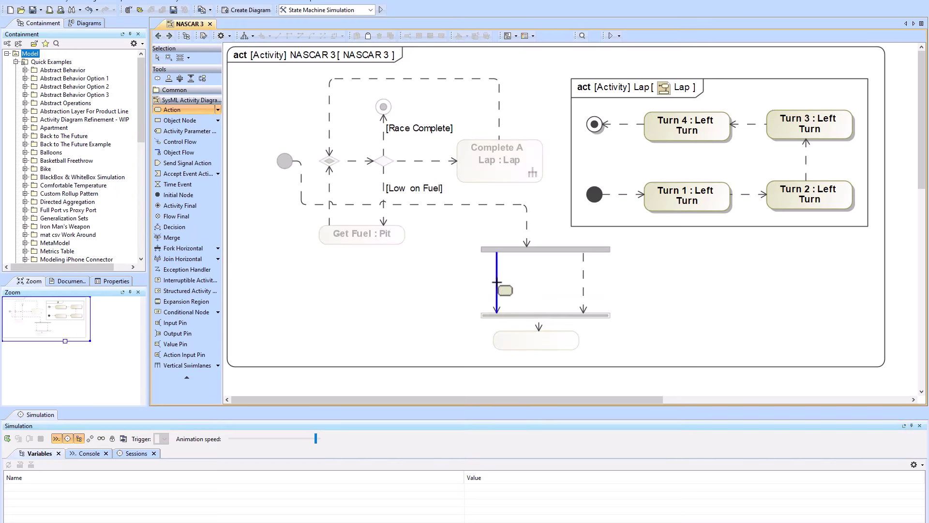
{"action": "left_click", "coordinate": [497, 292]}
{"action": "left_click", "coordinate": [7, 439]}
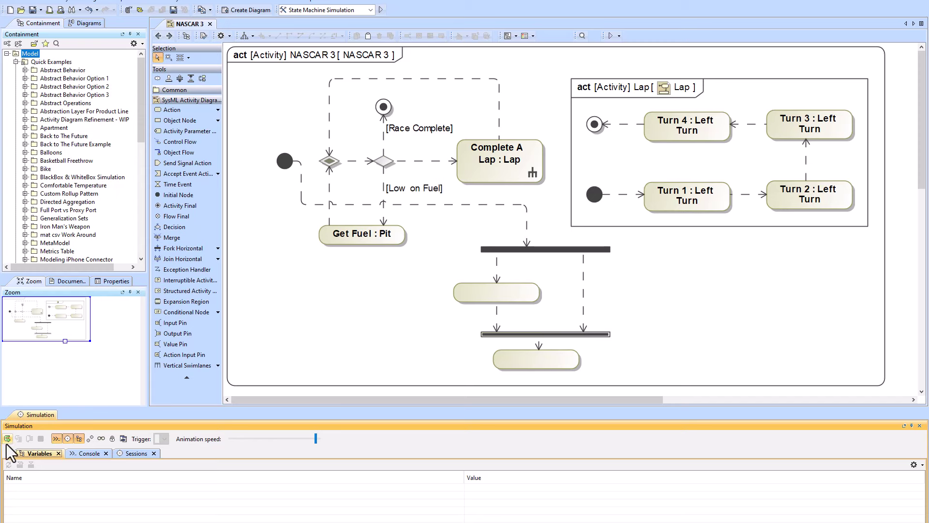
{"action": "left_click", "coordinate": [7, 439]}
Return to the SysML Behavioral Diagrams overview and close the simulation window
{"action": "left_click", "coordinate": [159, 36]}
{"action": "scroll", "coordinate": [617, 200], "scroll_direction": "down", "scroll_amount": 5}
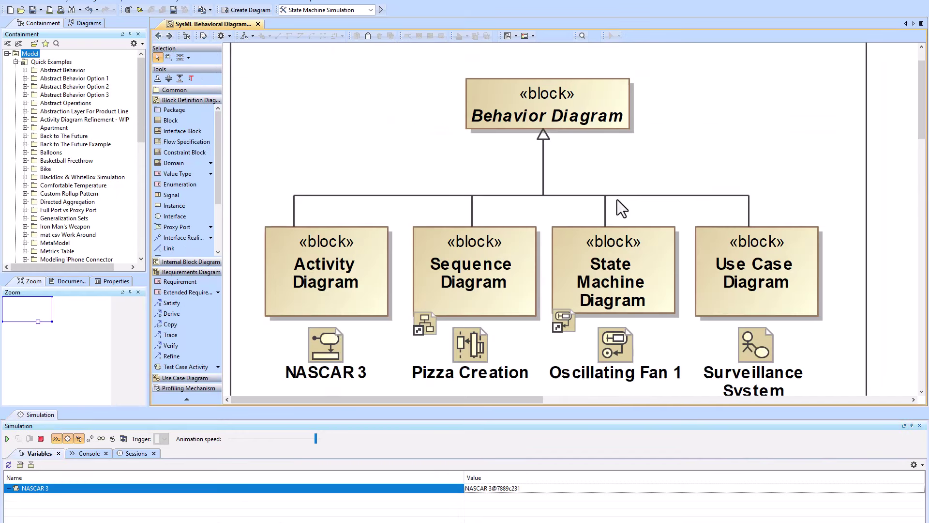
{"action": "left_click", "coordinate": [919, 426]}
{"action": "scroll", "coordinate": [593, 301], "scroll_direction": "up", "scroll_amount": 3}
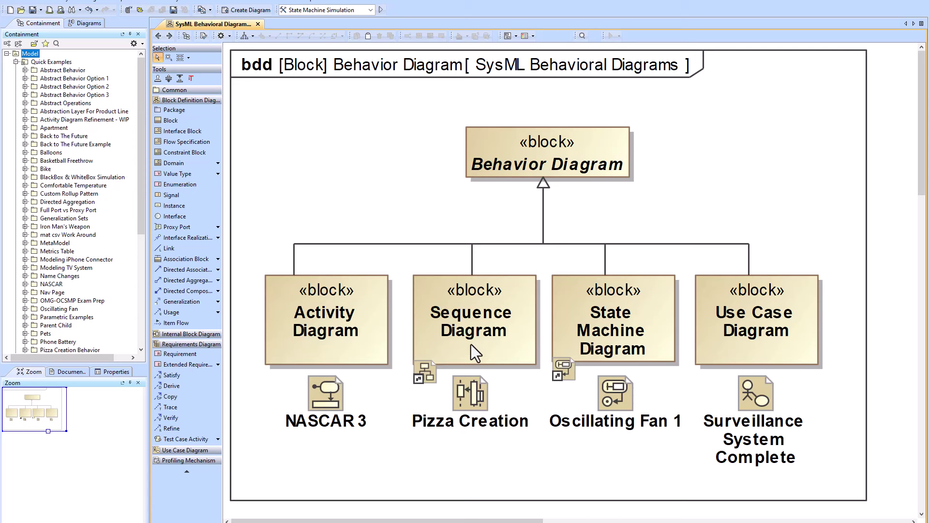
Reopen the NASCAR 3 activity diagram and undo the added actions, rerouted control flows, fork and join
{"action": "double_click", "coordinate": [324, 392]}
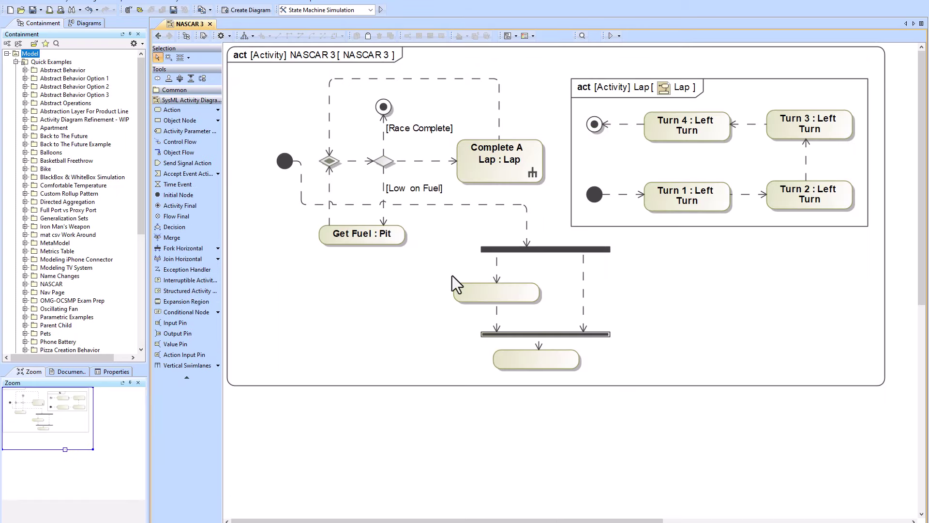
{"action": "key", "text": "ctrl+z"}
{"action": "key", "text": "ctrl+z"}
{"action": "key", "text": "ctrl+z"}
{"action": "key", "text": "ctrl+z"}
{"action": "key", "text": "ctrl+z"}
{"action": "key", "text": "ctrl+z"}
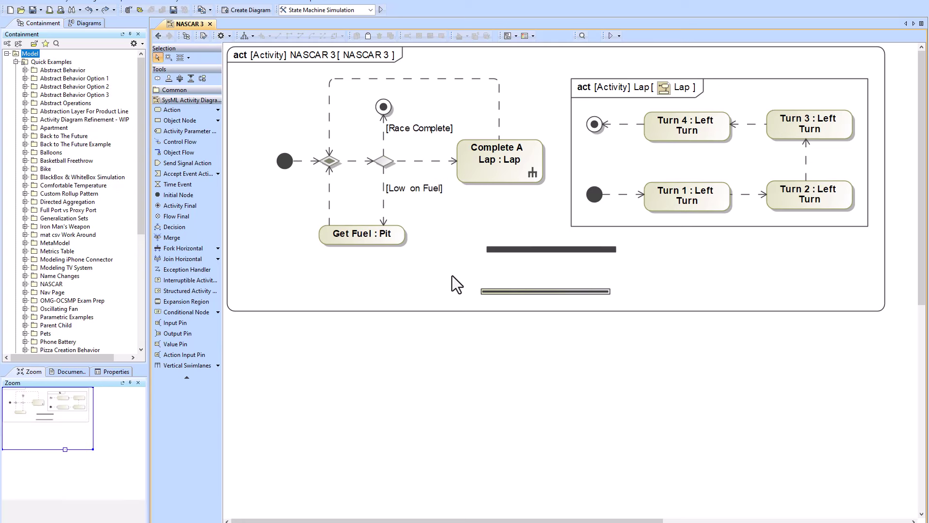
{"action": "key", "text": "ctrl+z"}
{"action": "key", "text": "ctrl+z"}
{"action": "key", "text": "ctrl+z"}
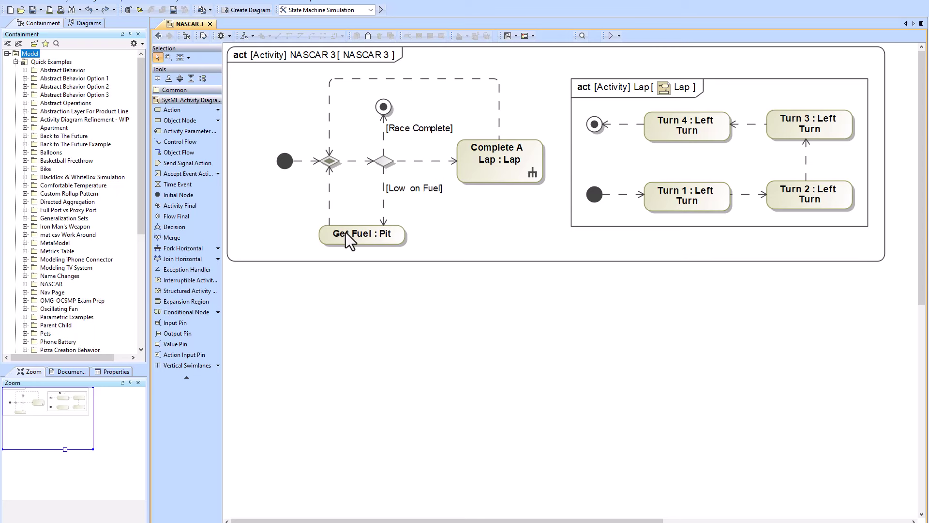
Go back to the behavioral diagrams overview, open the Pizza Creation sequence diagram, and examine its lifelines and messages
{"action": "left_click", "coordinate": [158, 36]}
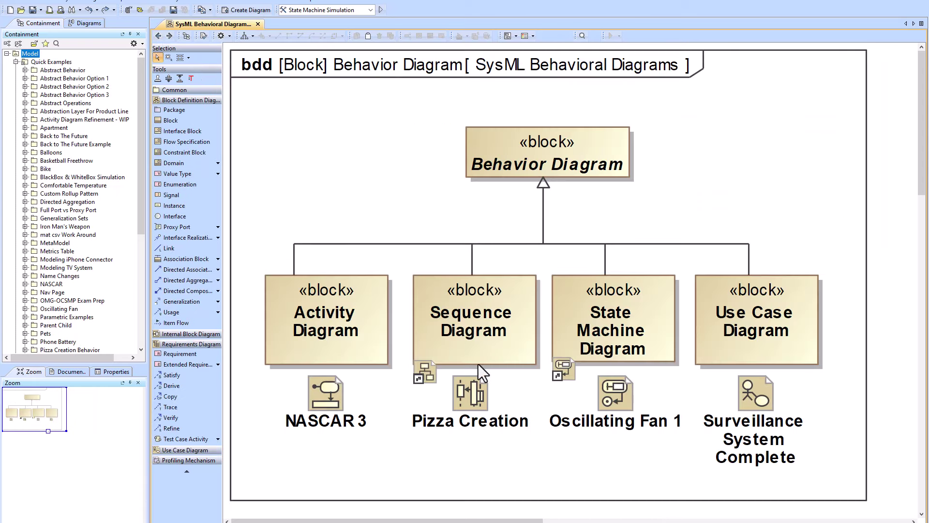
{"action": "double_click", "coordinate": [464, 401]}
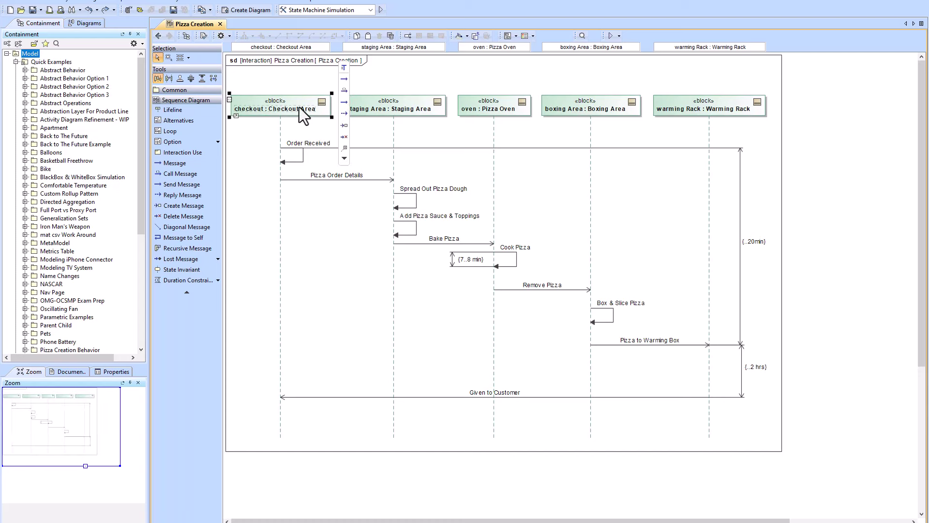
{"action": "left_click", "coordinate": [590, 107]}
{"action": "left_click", "coordinate": [267, 143]}
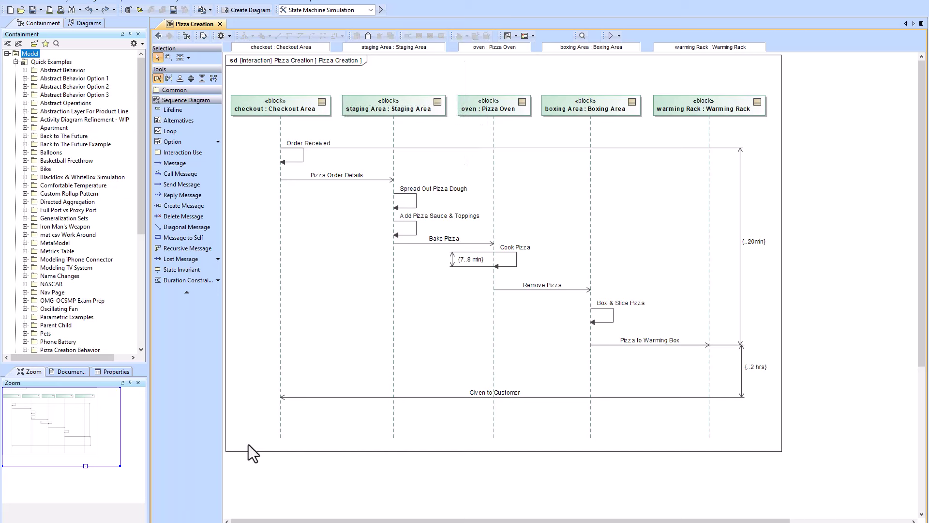
{"action": "left_click", "coordinate": [294, 162]}
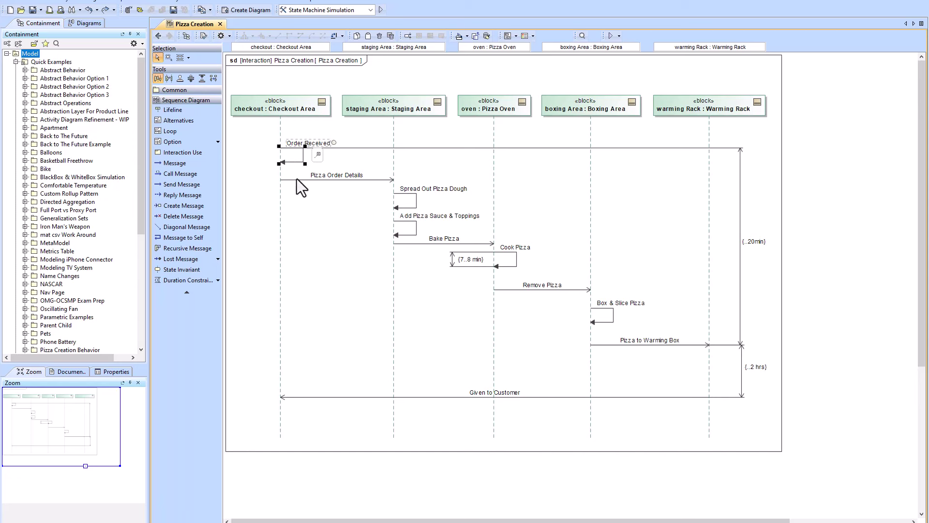
{"action": "left_click", "coordinate": [297, 179]}
{"action": "left_click", "coordinate": [407, 235]}
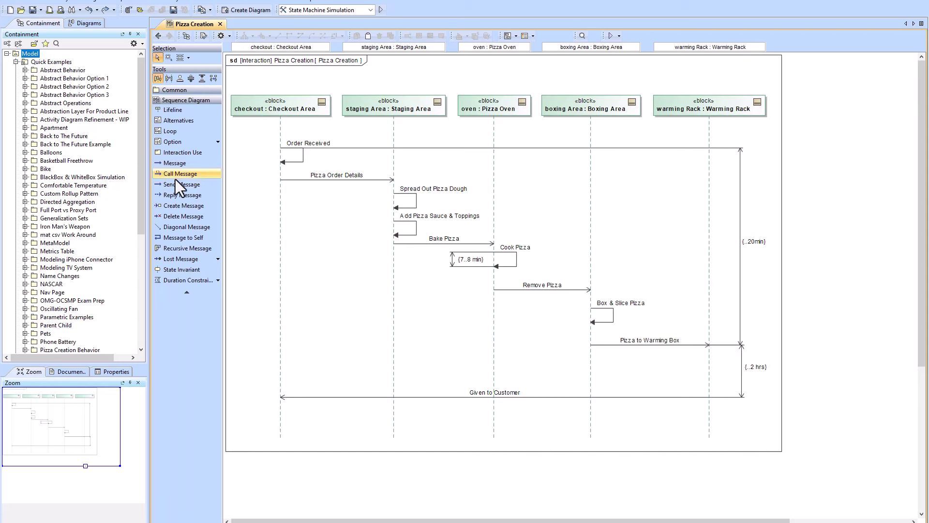
{"action": "left_click", "coordinate": [336, 181]}
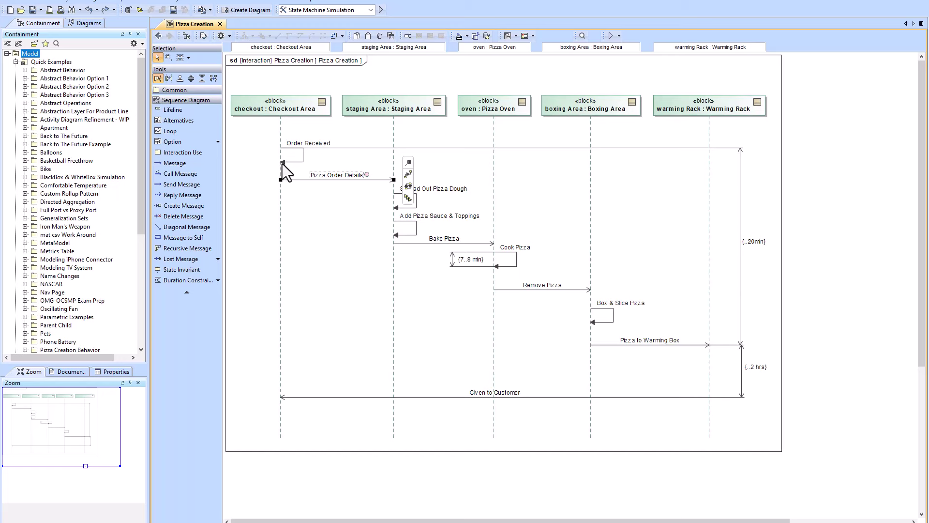
Open the specification of the Pizza Order Details message and set its Message Sort to synchCall
{"action": "right_click", "coordinate": [342, 182]}
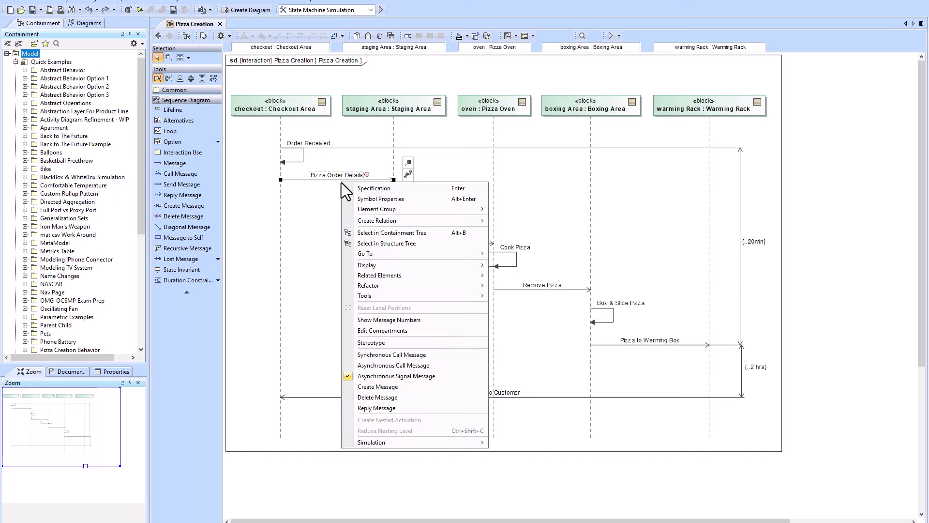
{"action": "left_click", "coordinate": [365, 187]}
{"action": "left_click_drag", "start_coordinate": [651, 93], "coordinate": [675, 73]}
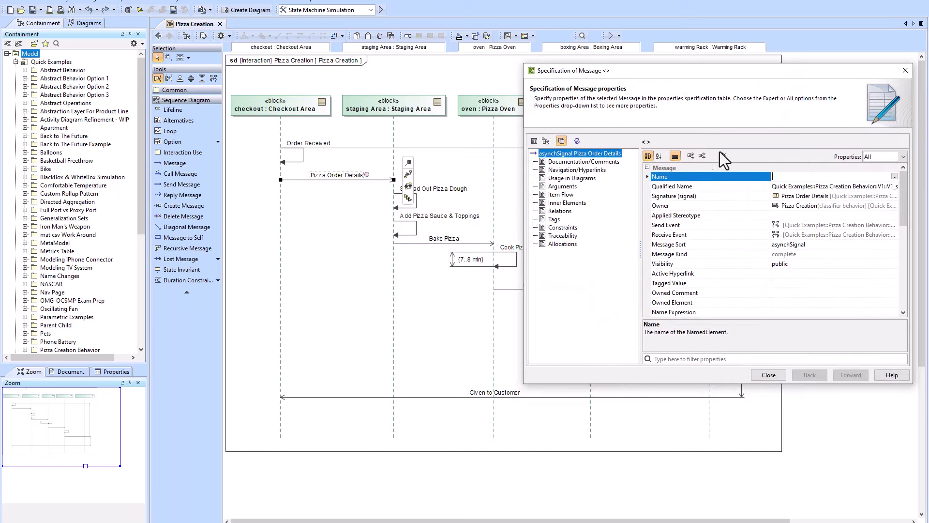
{"action": "left_click", "coordinate": [753, 245]}
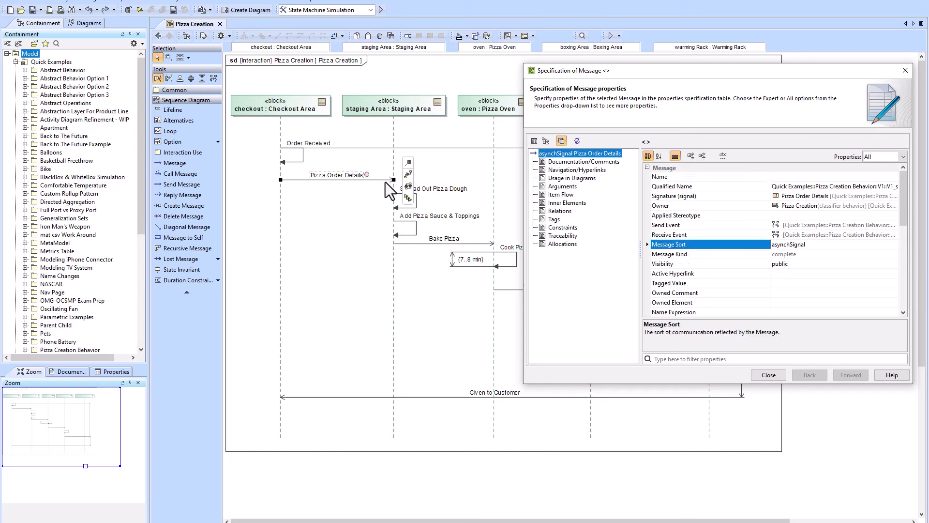
{"action": "left_click", "coordinate": [798, 245]}
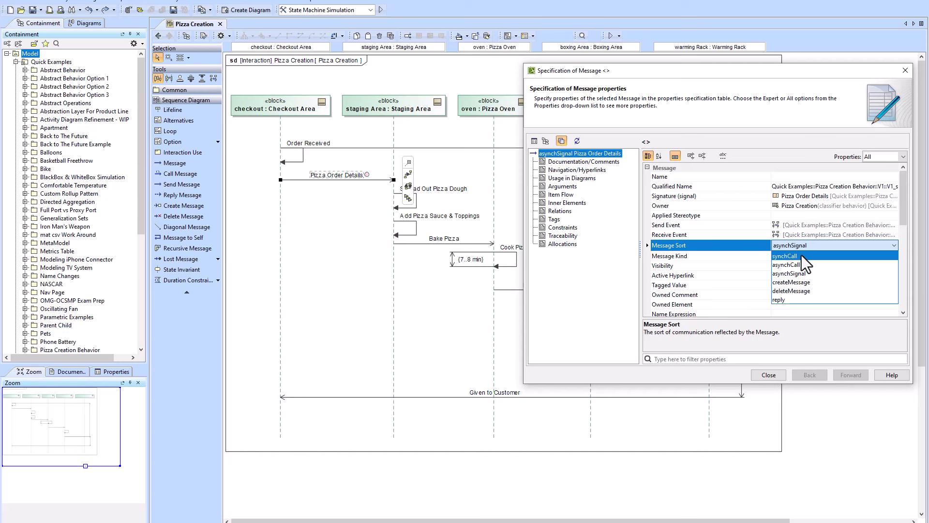
{"action": "left_click", "coordinate": [802, 254]}
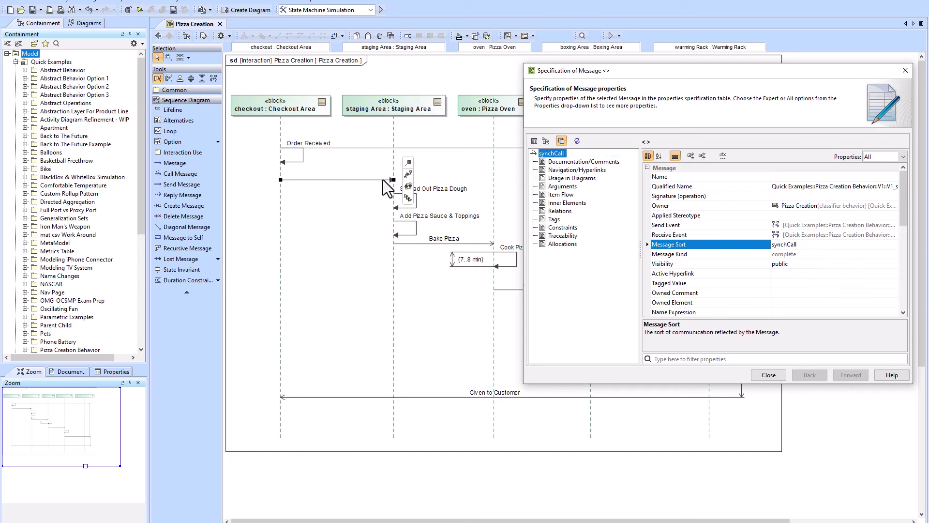
Switch the message's Message Sort to reply to compare the arrow style, and return it to synchCall
{"action": "left_click", "coordinate": [368, 193]}
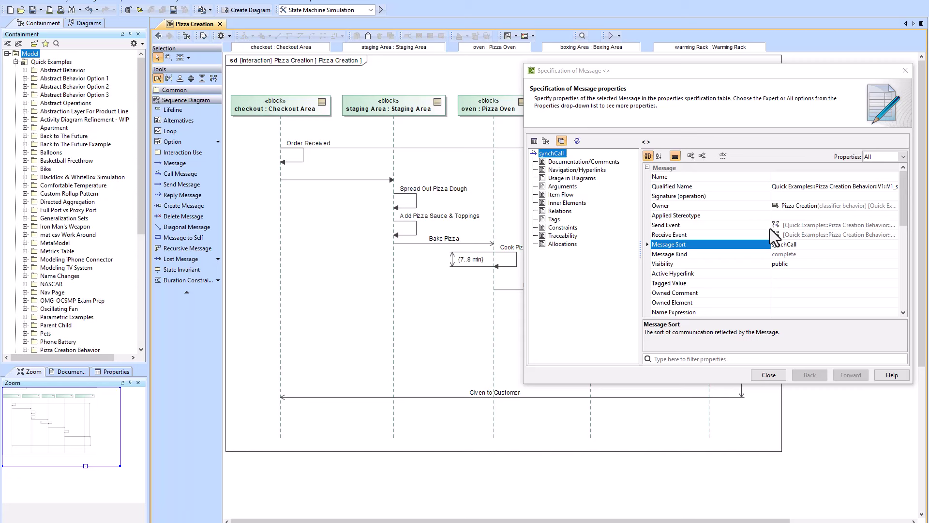
{"action": "left_click", "coordinate": [789, 245]}
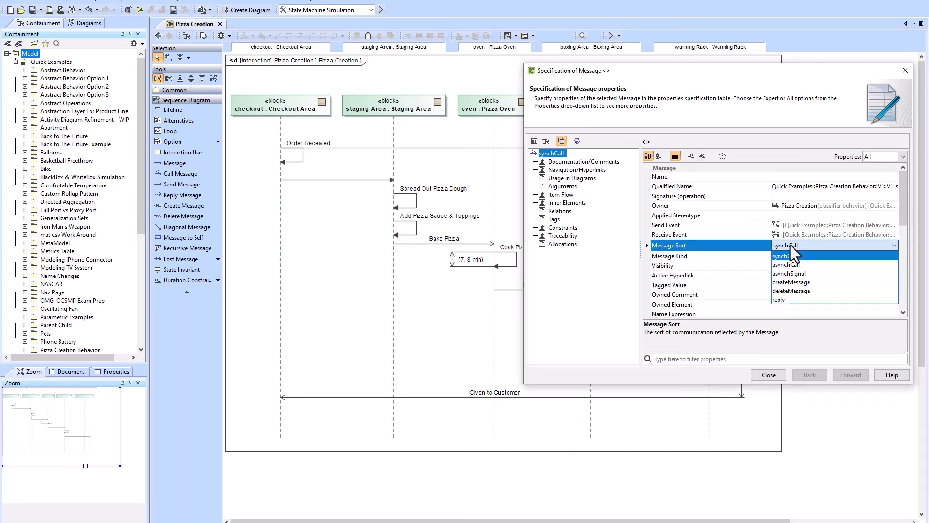
{"action": "left_click", "coordinate": [791, 300]}
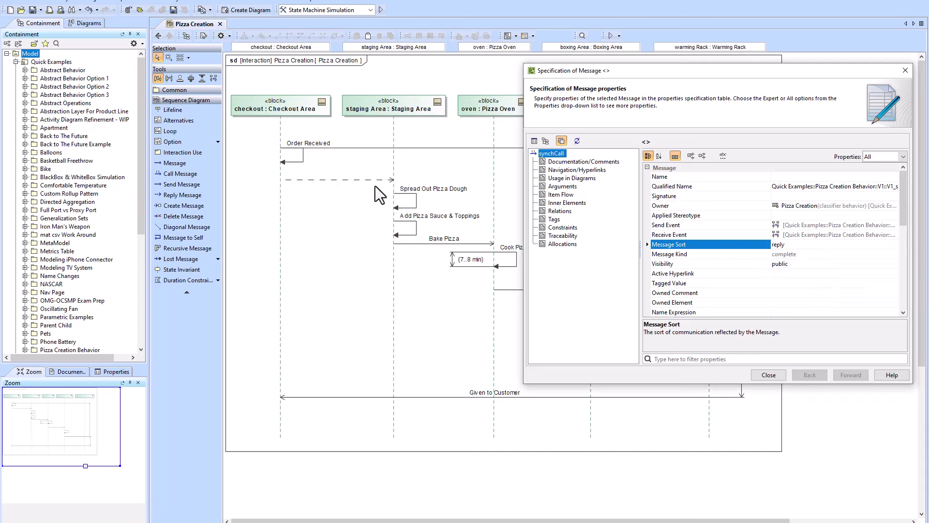
{"action": "left_click", "coordinate": [815, 243]}
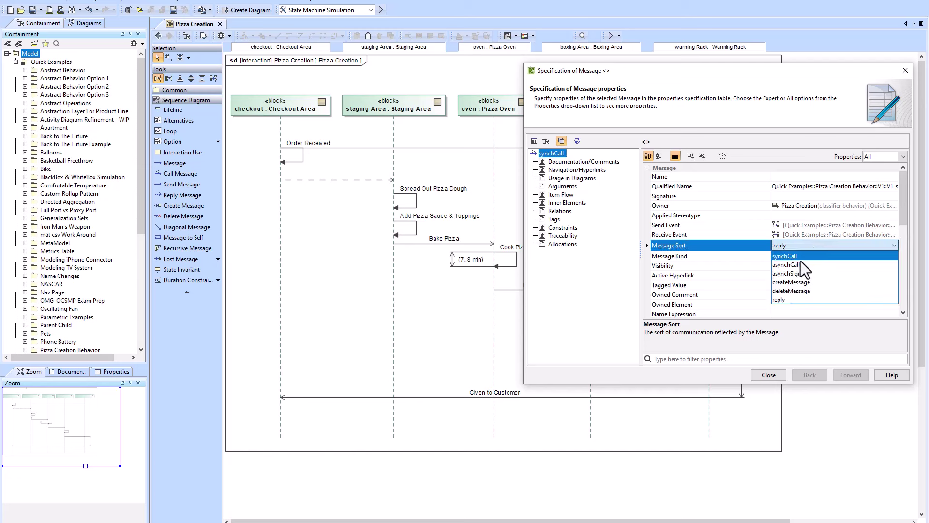
{"action": "left_click", "coordinate": [795, 256]}
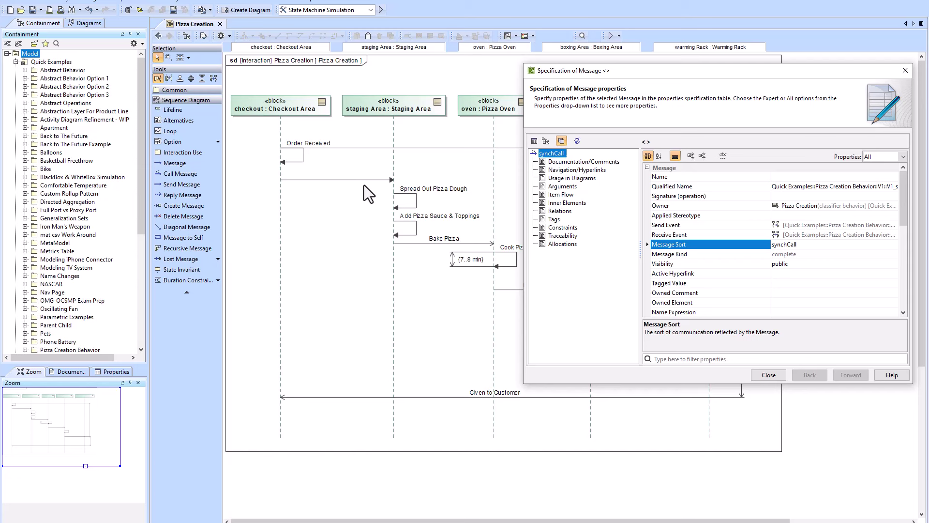
Set the message's Message Sort to asynchCall and close its specification
{"action": "left_click", "coordinate": [814, 246]}
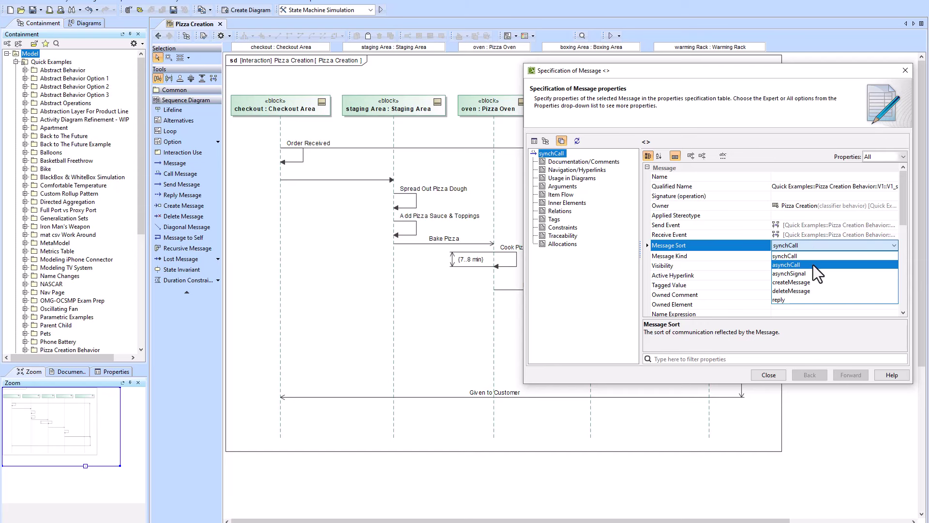
{"action": "left_click", "coordinate": [814, 266]}
{"action": "left_click", "coordinate": [778, 374]}
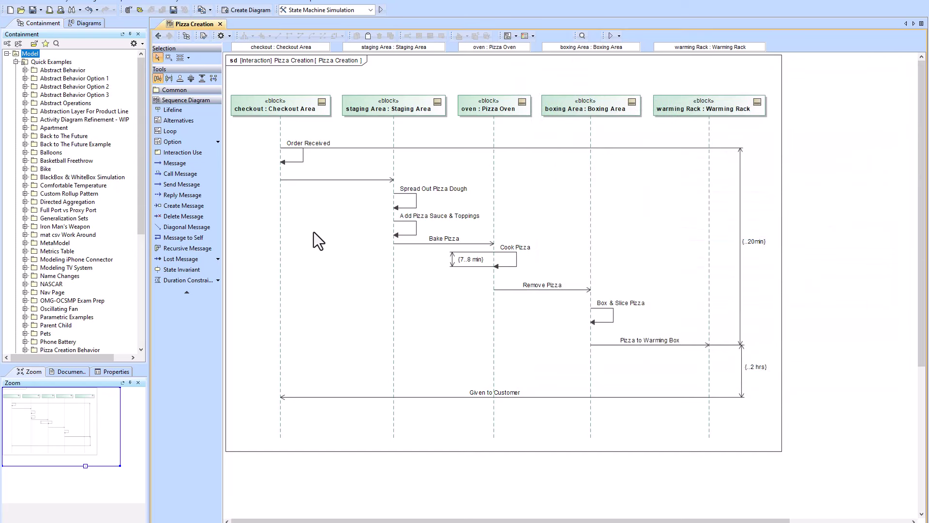
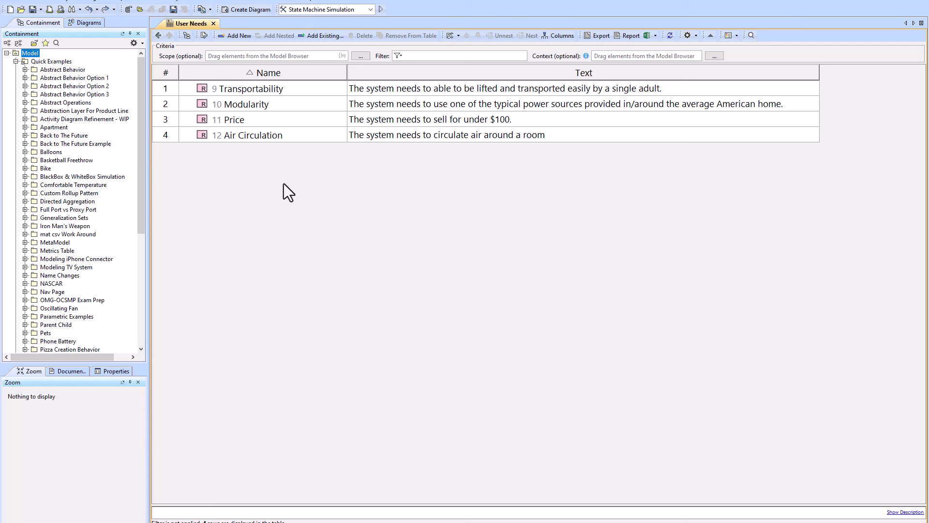
Return from the User Needs table to the Table block definition diagram and select the Generic Table block
{"action": "left_click", "coordinate": [158, 36]}
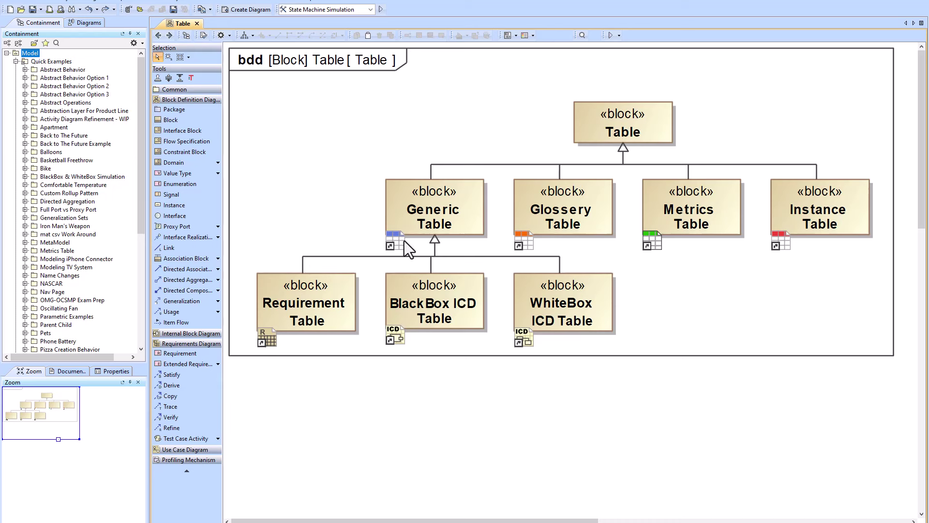
{"action": "left_click", "coordinate": [443, 214]}
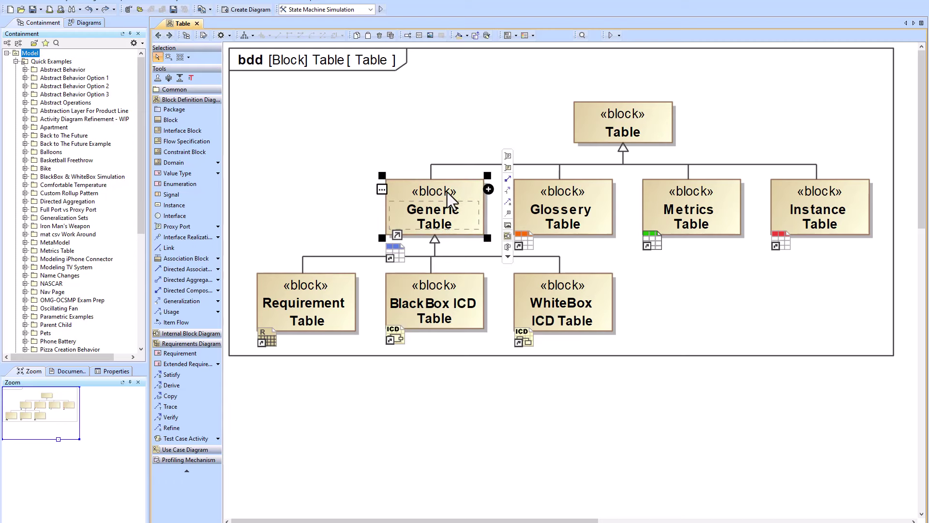
Open the NASCAR table linked to the Generic Table block and view its available column choices
{"action": "double_click", "coordinate": [447, 191]}
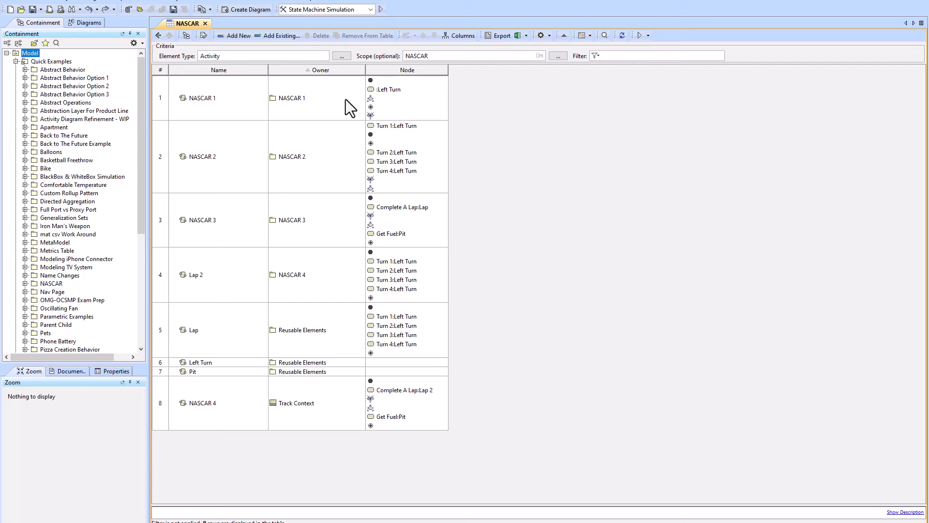
{"action": "left_click", "coordinate": [452, 37]}
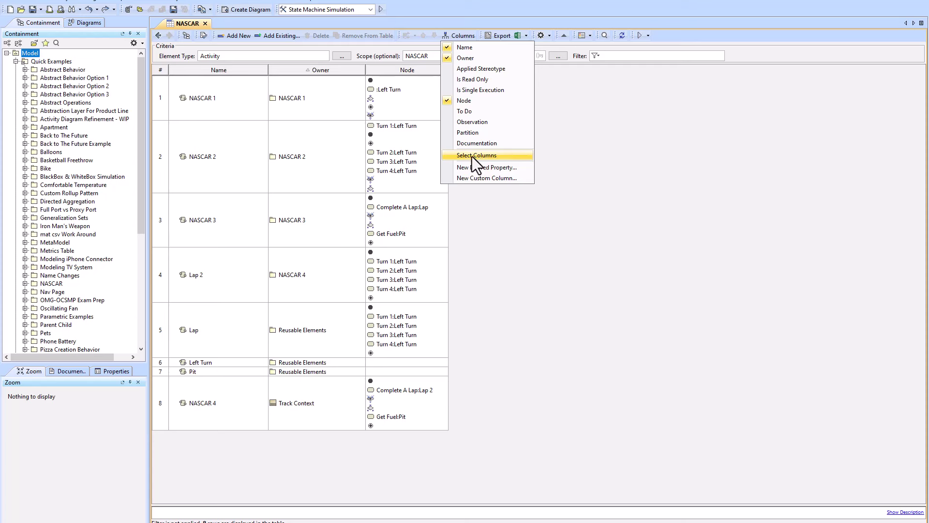
{"action": "left_click", "coordinate": [581, 156]}
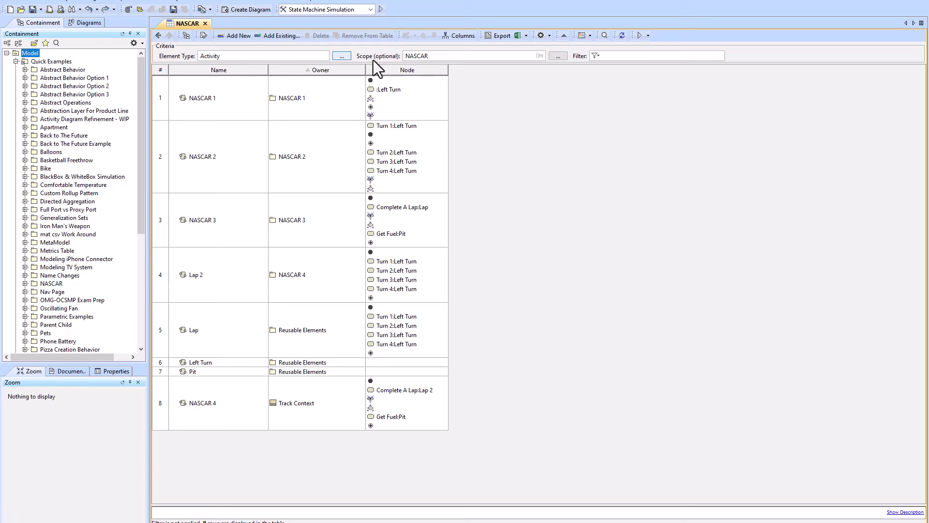
View the selectable element types for the NASCAR table without changing them, and return to the Table block definition diagram
{"action": "left_click", "coordinate": [342, 56]}
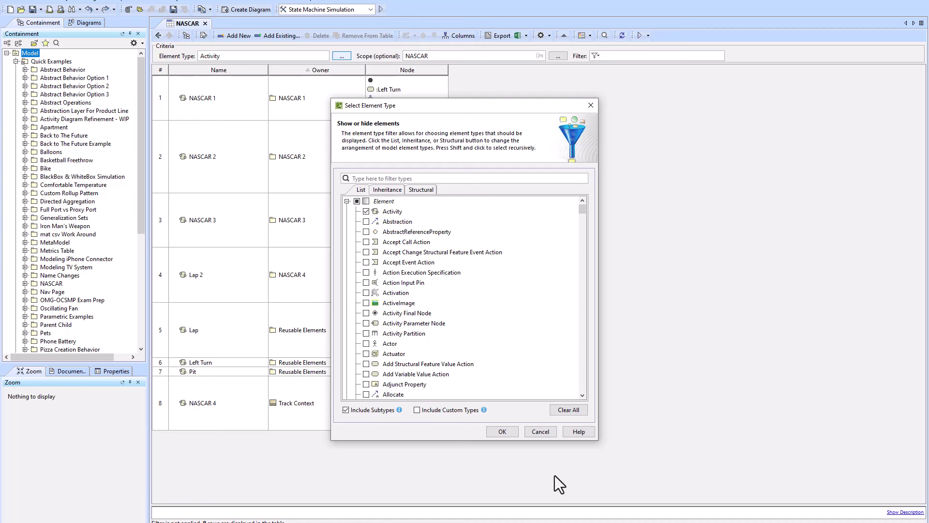
{"action": "left_click", "coordinate": [539, 433]}
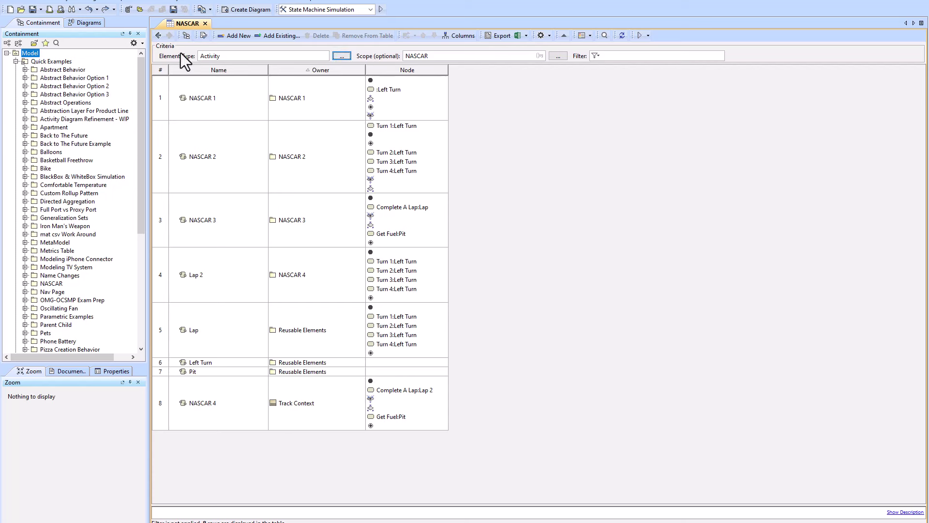
{"action": "left_click", "coordinate": [158, 36]}
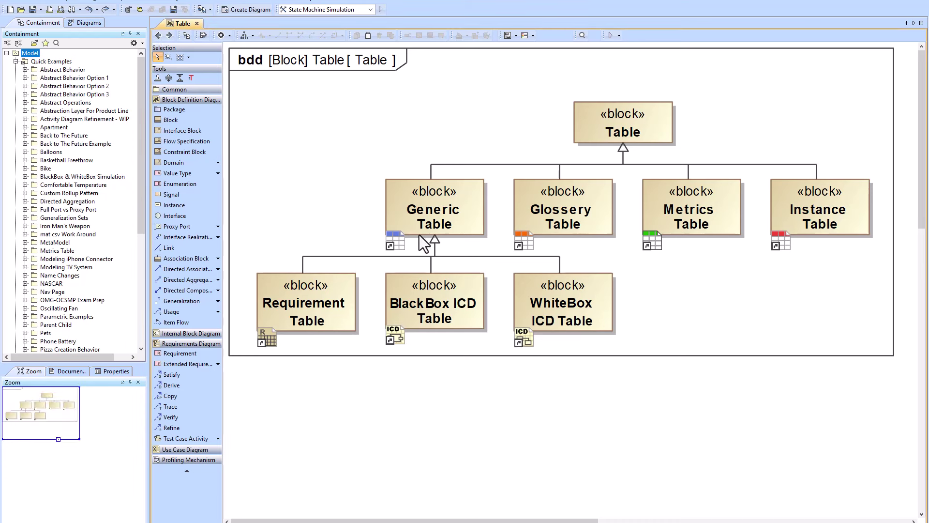
Open the Toaster BlackBox table from the BlackBox ICD Table block, examine its ports, and return to the Table diagram
{"action": "left_click", "coordinate": [446, 317]}
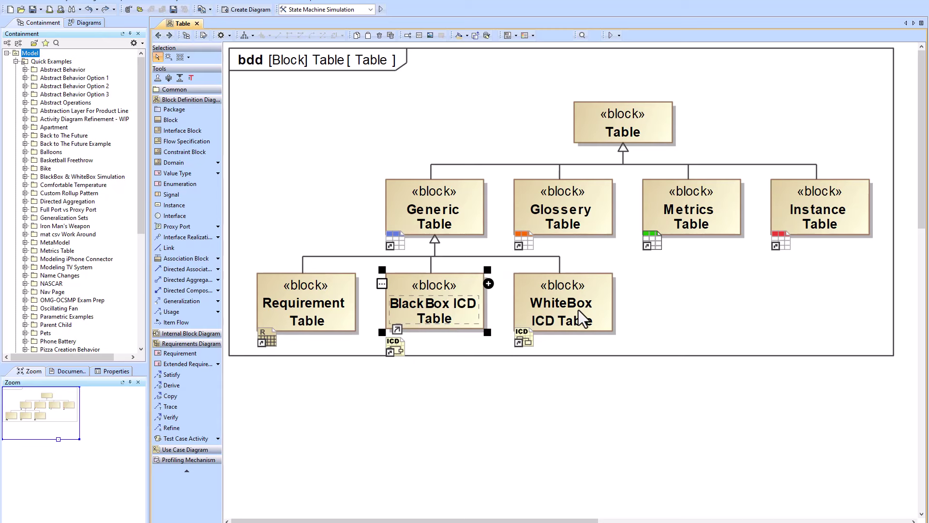
{"action": "double_click", "coordinate": [424, 299]}
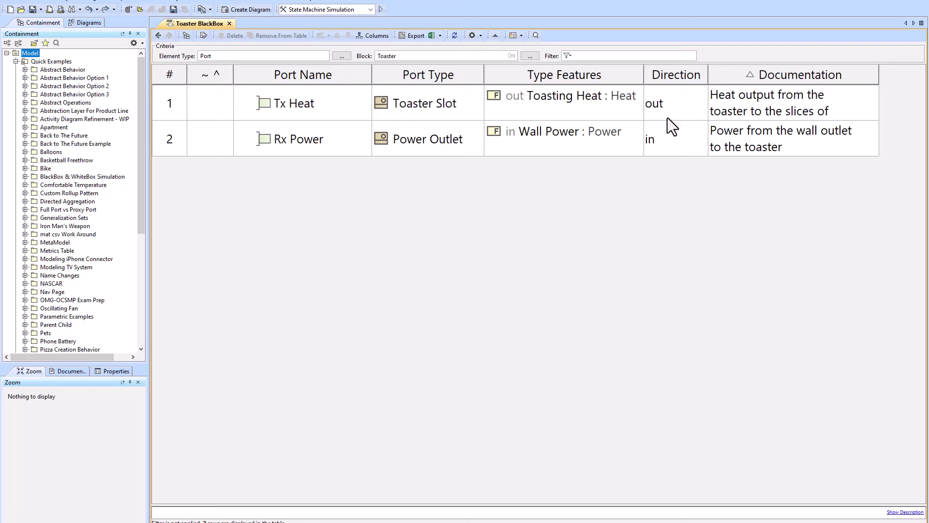
{"action": "left_click", "coordinate": [159, 36]}
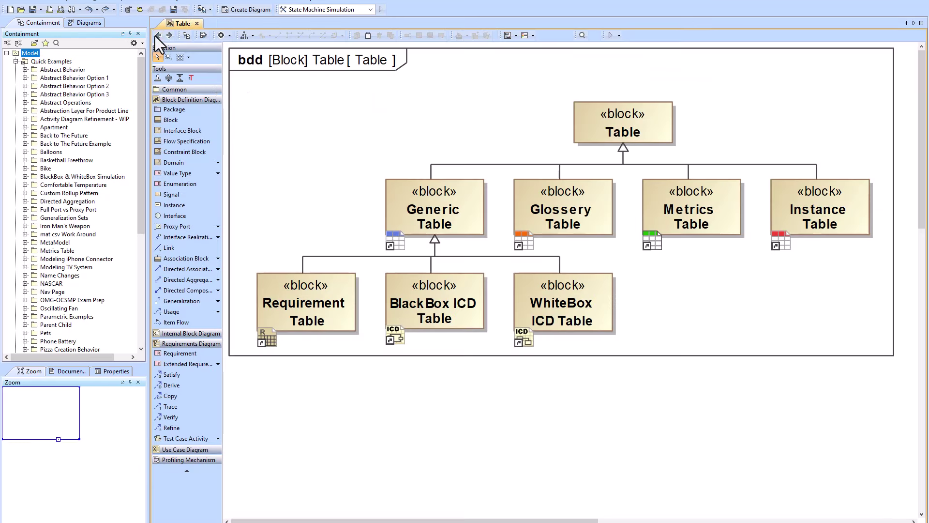
Open the Toaster Whitebox table from the WhiteBox ICD Table block, examine its connectors, and return to the Table diagram
{"action": "left_click", "coordinate": [544, 290]}
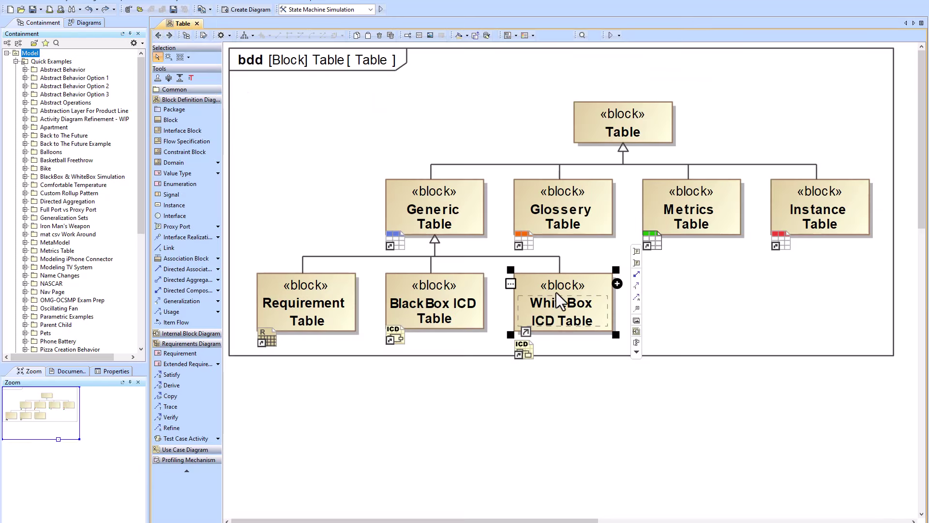
{"action": "double_click", "coordinate": [545, 288]}
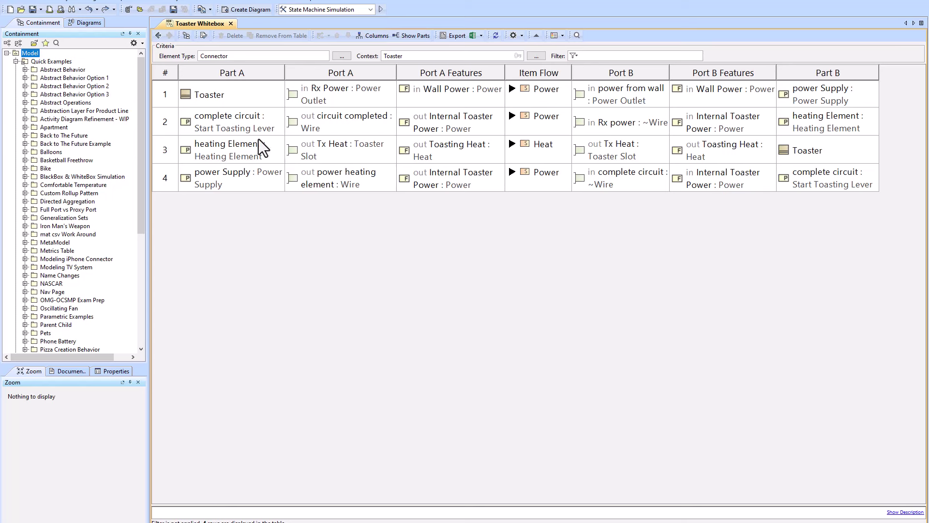
{"action": "left_click", "coordinate": [158, 35]}
Reopen the Toaster BlackBox table to compare it with the whitebox version, and return to the Table diagram
{"action": "left_click", "coordinate": [535, 305]}
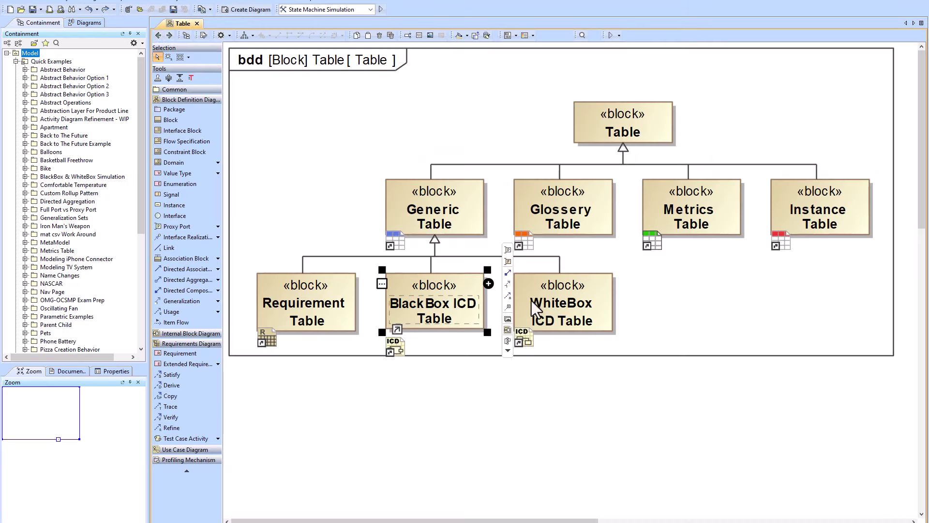
{"action": "double_click", "coordinate": [458, 306]}
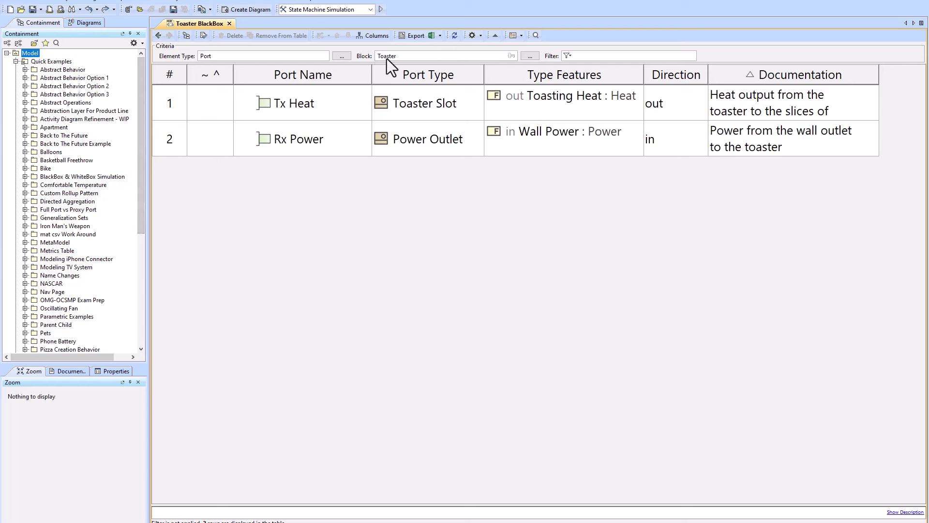
{"action": "left_click", "coordinate": [157, 36]}
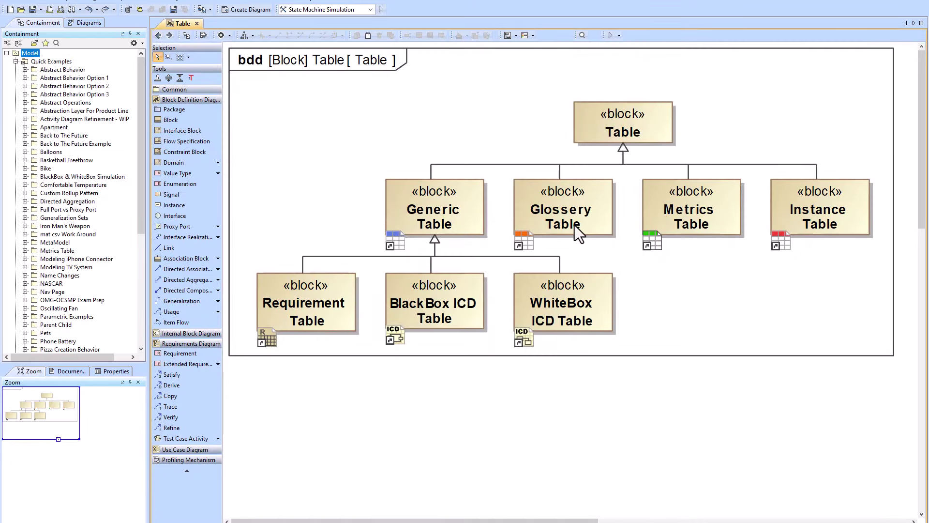
Open the Glossary Table and add the term Frog with the description "Animal that jumps"
{"action": "double_click", "coordinate": [582, 198]}
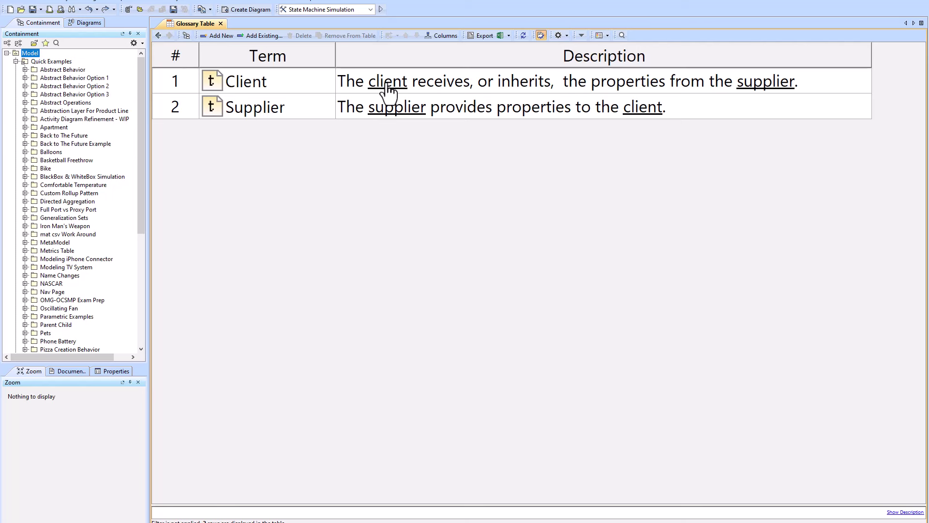
{"action": "mouse_move", "coordinate": [388, 87]}
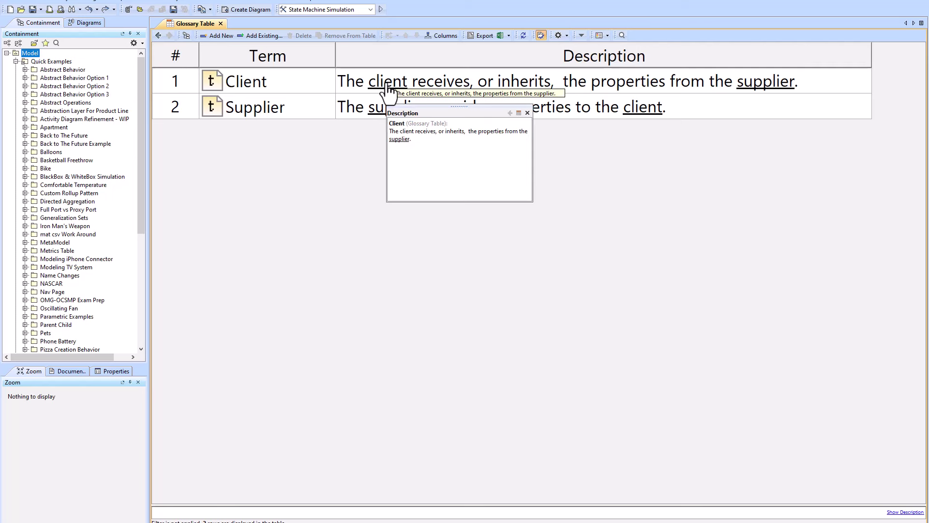
{"action": "left_click", "coordinate": [215, 36]}
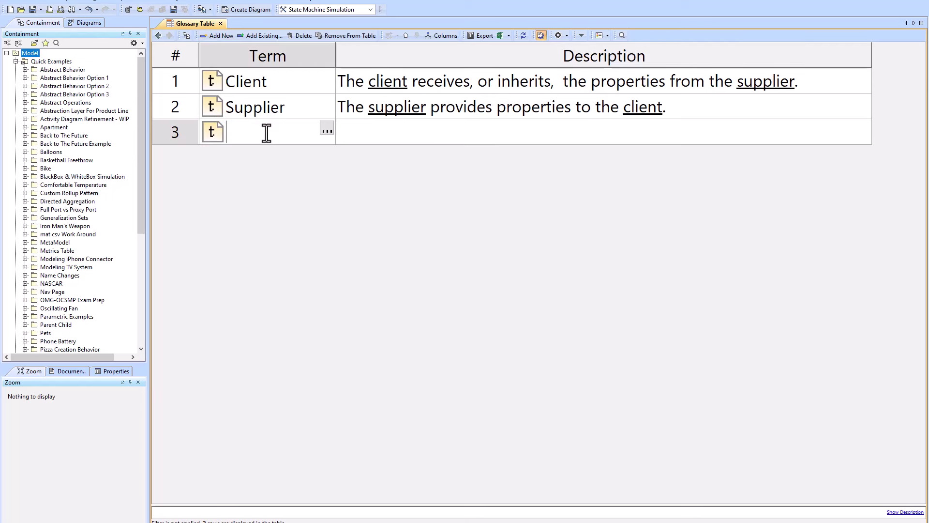
{"action": "type", "text": "Frog"}
{"action": "left_click", "coordinate": [387, 131]}
{"action": "type", "text": "A"}
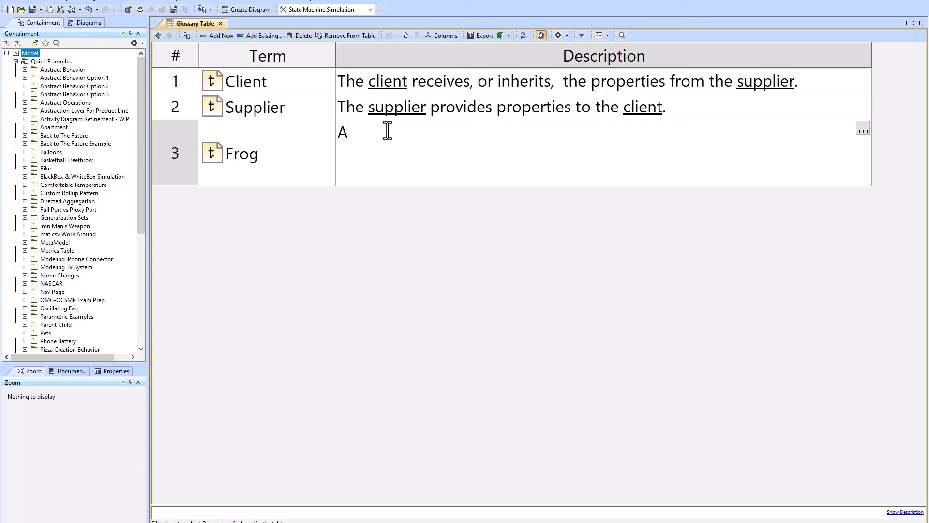
{"action": "type", "text": "nimal that j"}
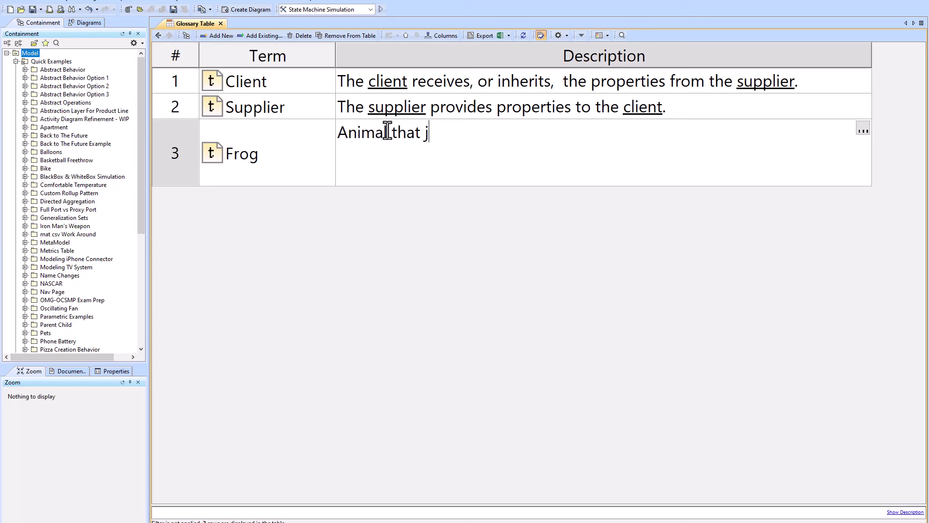
{"action": "type", "text": "umps"}
{"action": "left_click", "coordinate": [430, 220]}
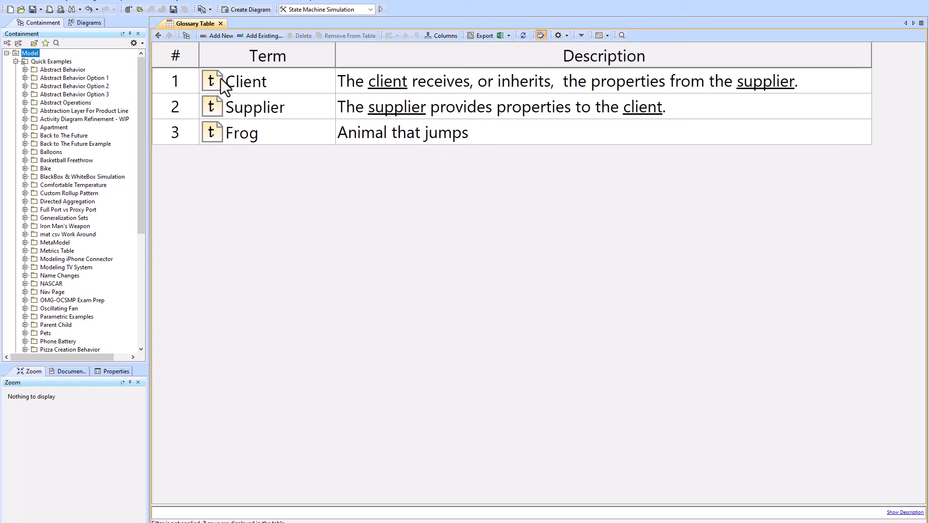
Return to the Table diagram and place a note reading "Frog" in the empty area beside the Table block
{"action": "left_click", "coordinate": [159, 34]}
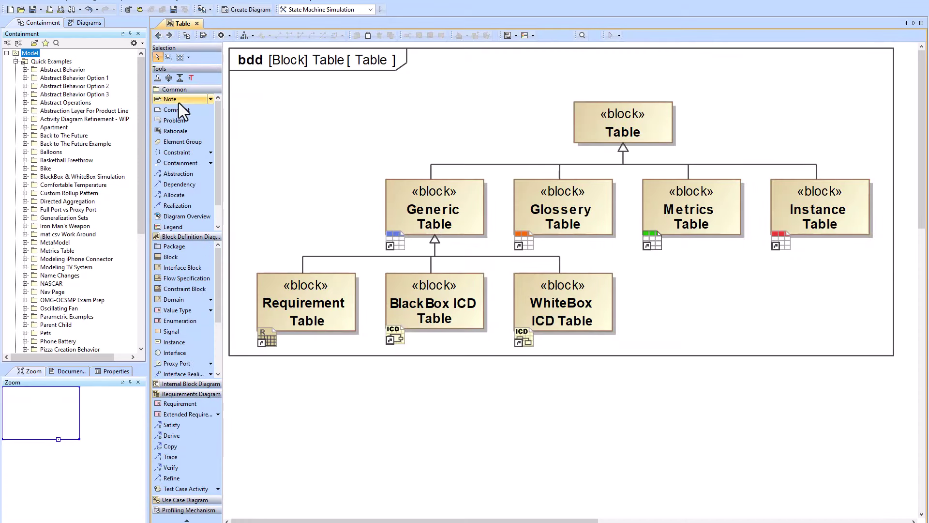
{"action": "left_click", "coordinate": [179, 102]}
{"action": "left_click", "coordinate": [248, 101]}
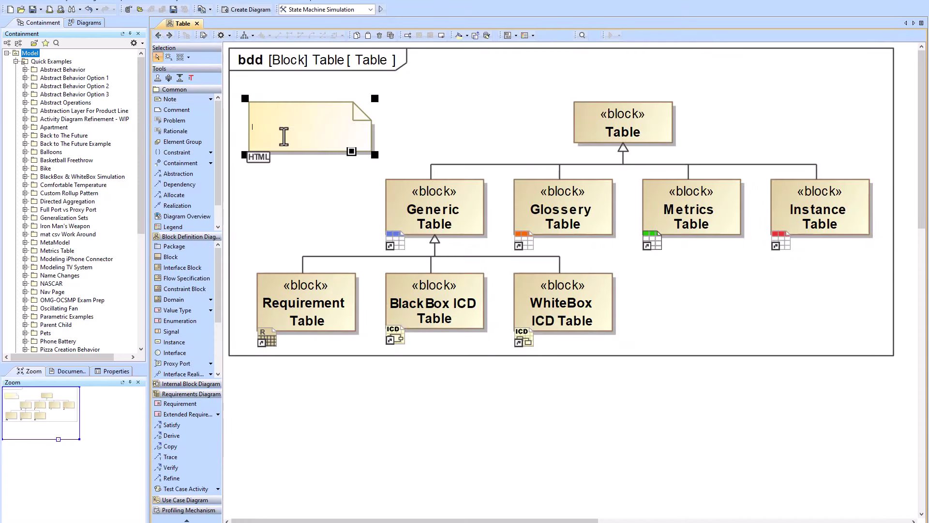
{"action": "type", "text": "Frog"}
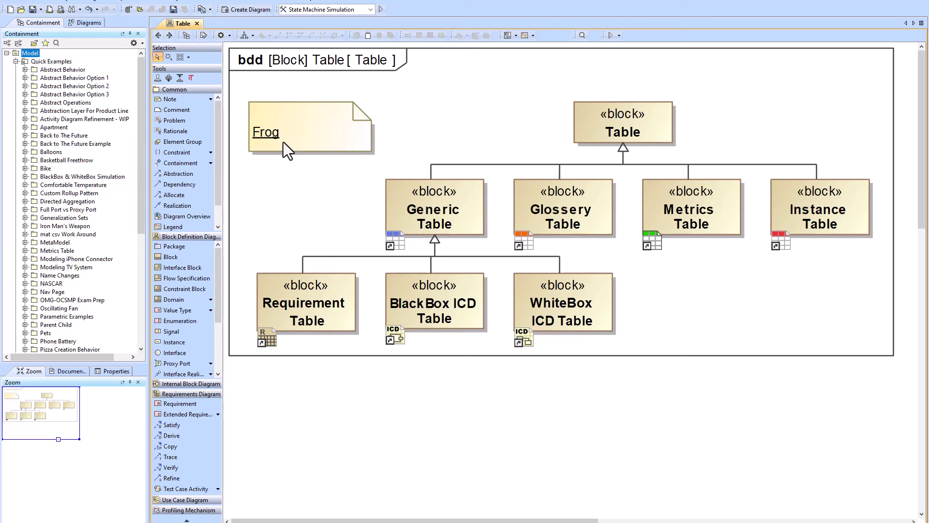
View the glossary description of Frog from the note, open its Glossary Table entry, and close that table
{"action": "mouse_move", "coordinate": [268, 137]}
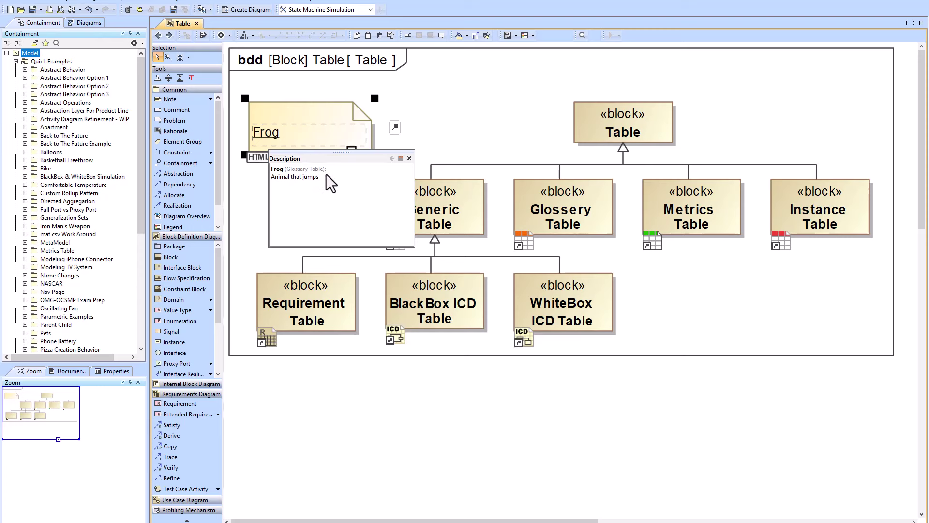
{"action": "left_click", "coordinate": [400, 159]}
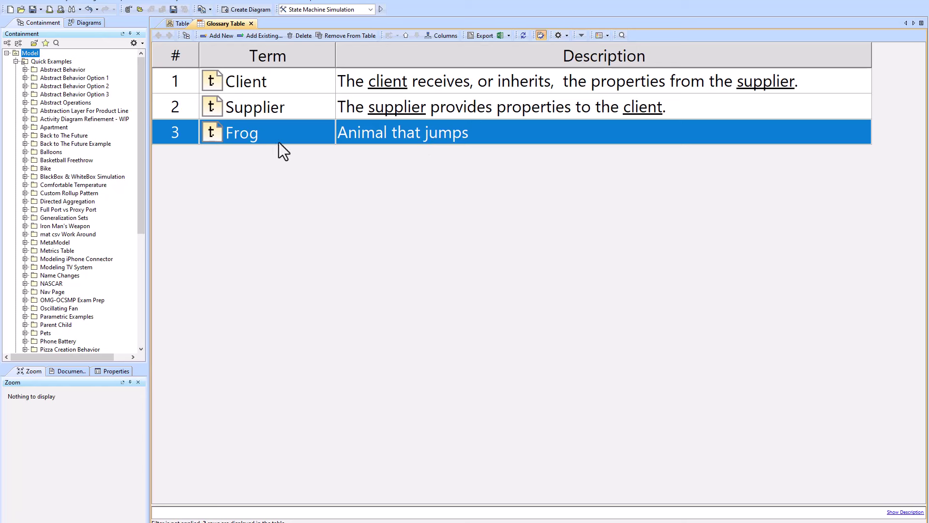
{"action": "left_click", "coordinate": [251, 23]}
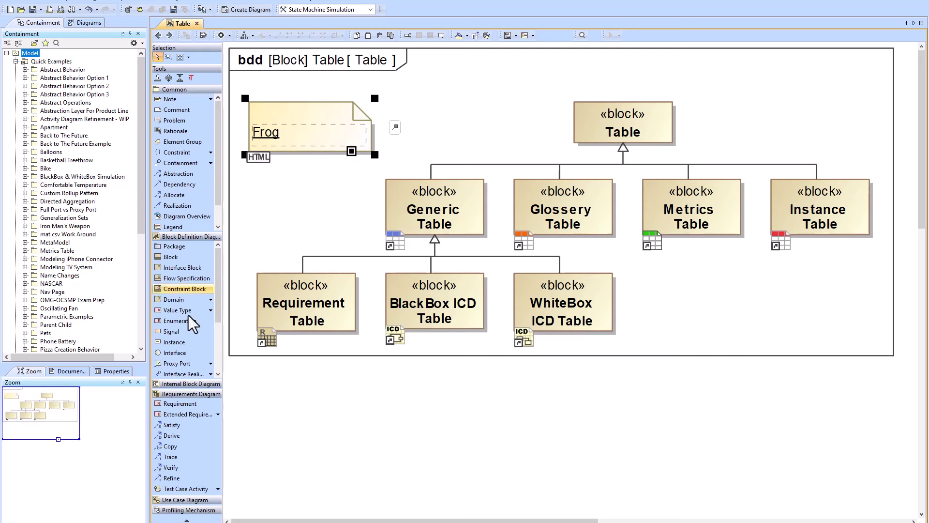
Create a block named Frog above the Generic Table block and show the glossary description of its name
{"action": "left_click", "coordinate": [172, 257]}
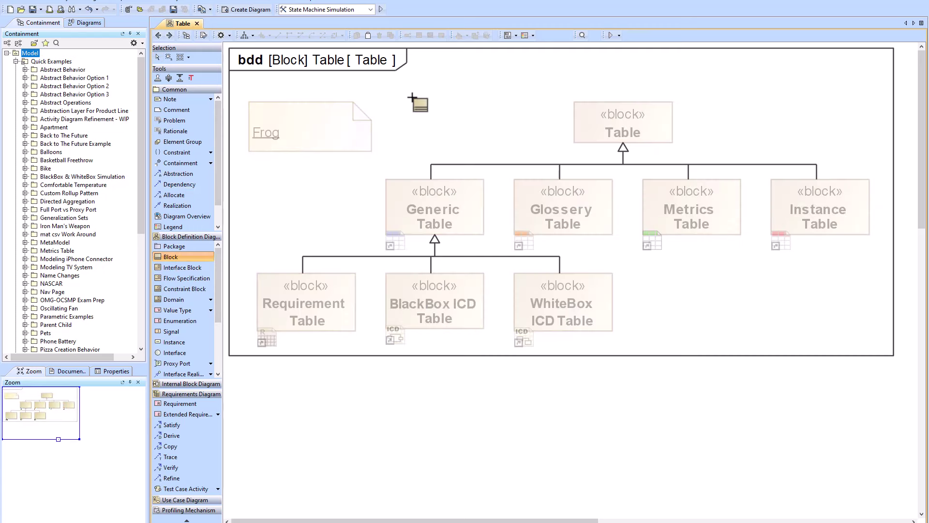
{"action": "left_click", "coordinate": [406, 110]}
{"action": "type", "text": "Frog"}
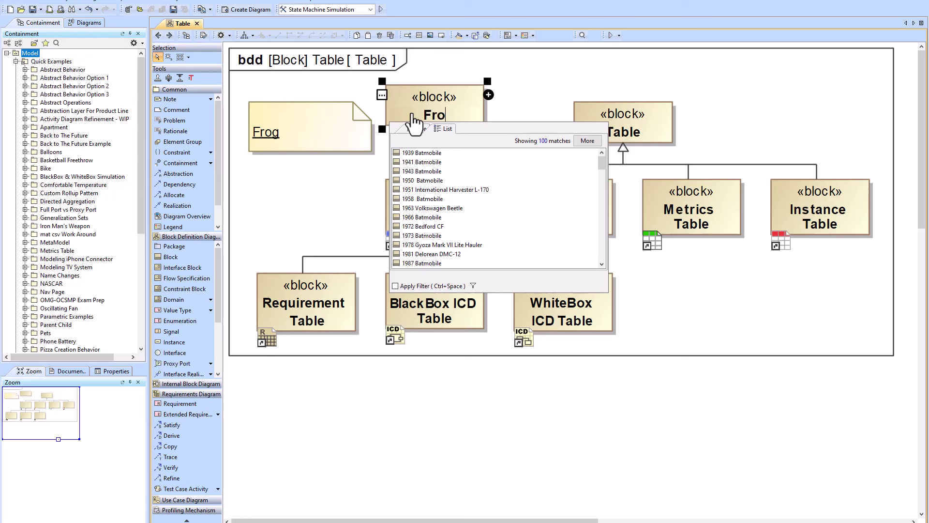
{"action": "left_click", "coordinate": [495, 108]}
{"action": "left_click", "coordinate": [436, 125]}
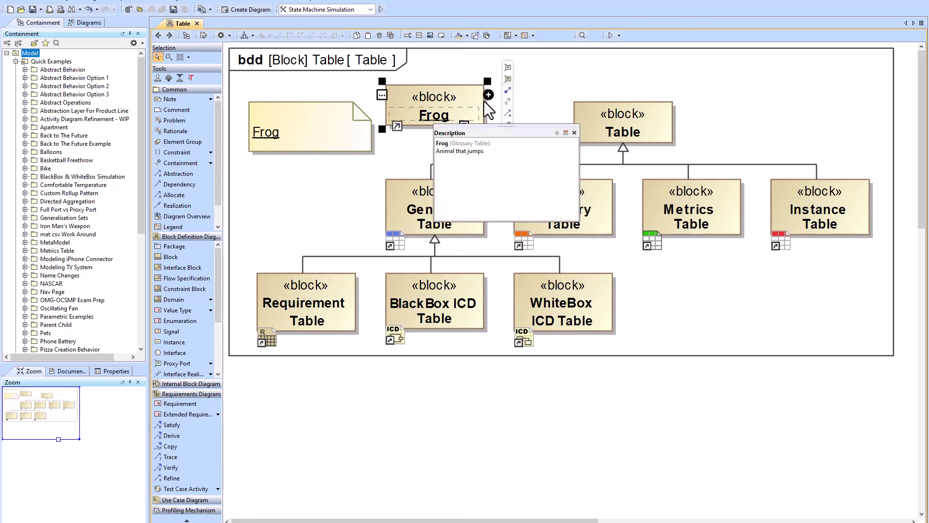
Close the glossary description and delete the Frog block and the Frog note from the diagram
{"action": "left_click", "coordinate": [524, 89]}
{"action": "left_click", "coordinate": [470, 107]}
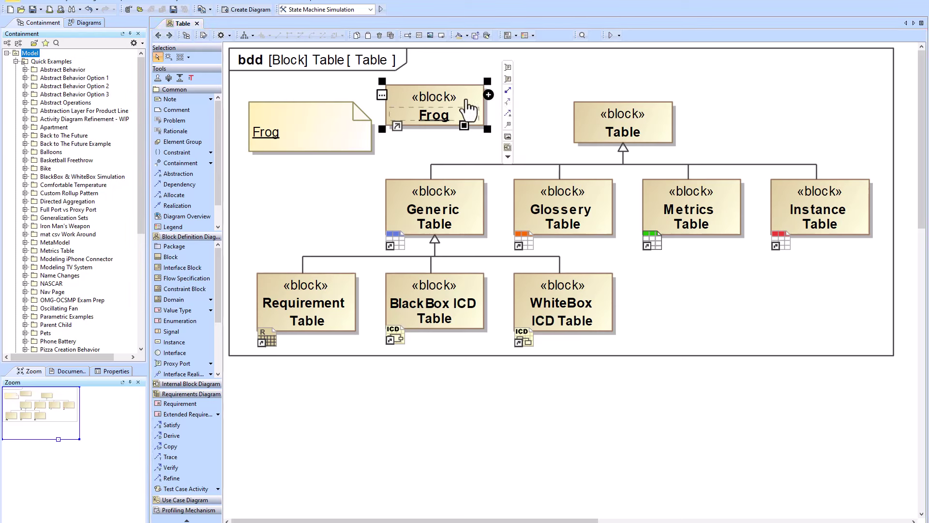
{"action": "key", "text": "Delete"}
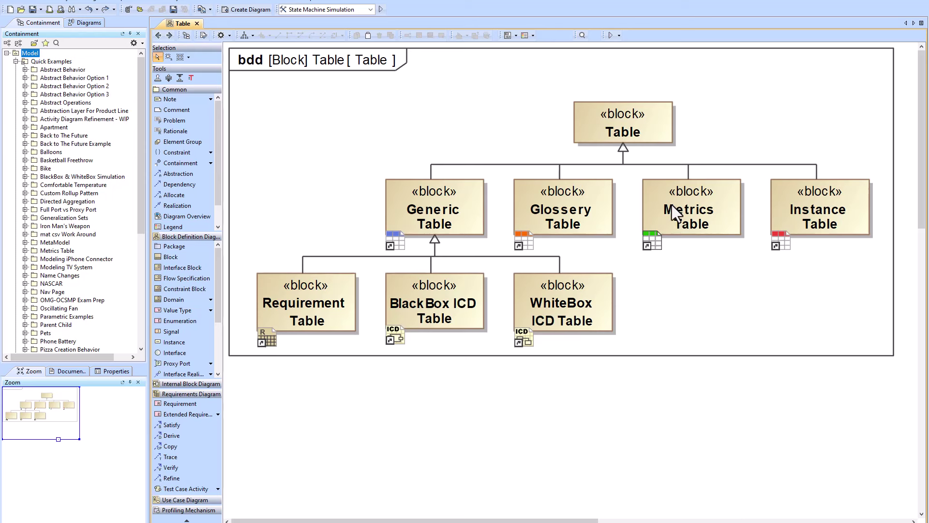
Open the Metric Table from the Metrics Table block and go through its three metric rows
{"action": "left_click", "coordinate": [702, 224]}
{"action": "double_click", "coordinate": [704, 199]}
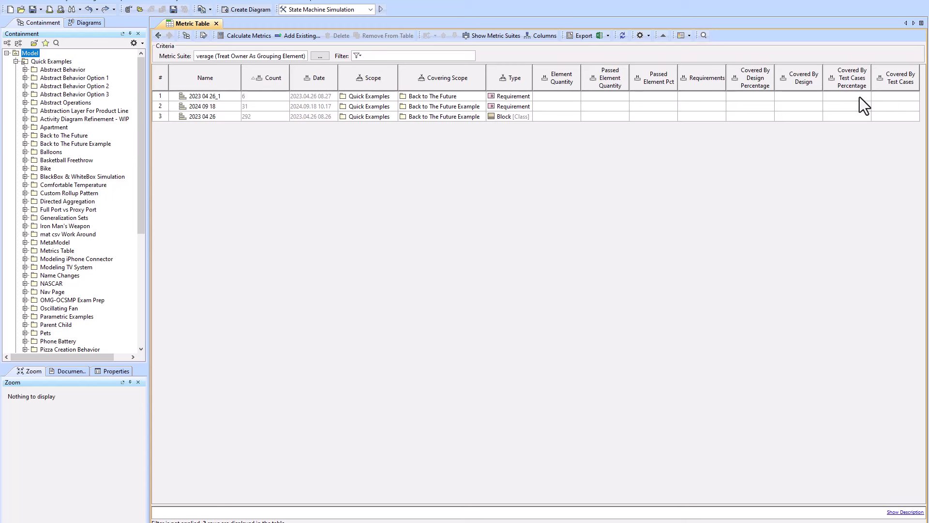
{"action": "left_click", "coordinate": [163, 95]}
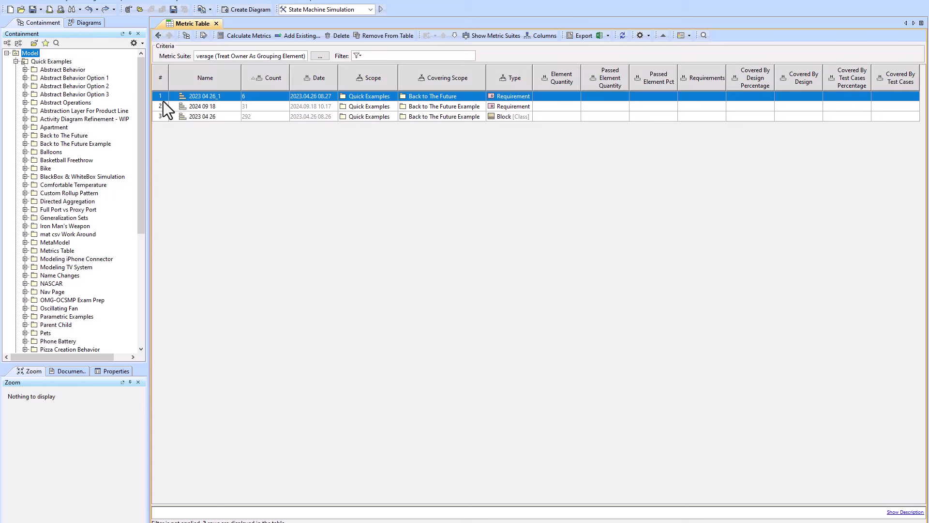
{"action": "left_click", "coordinate": [164, 104]}
{"action": "left_click", "coordinate": [163, 116]}
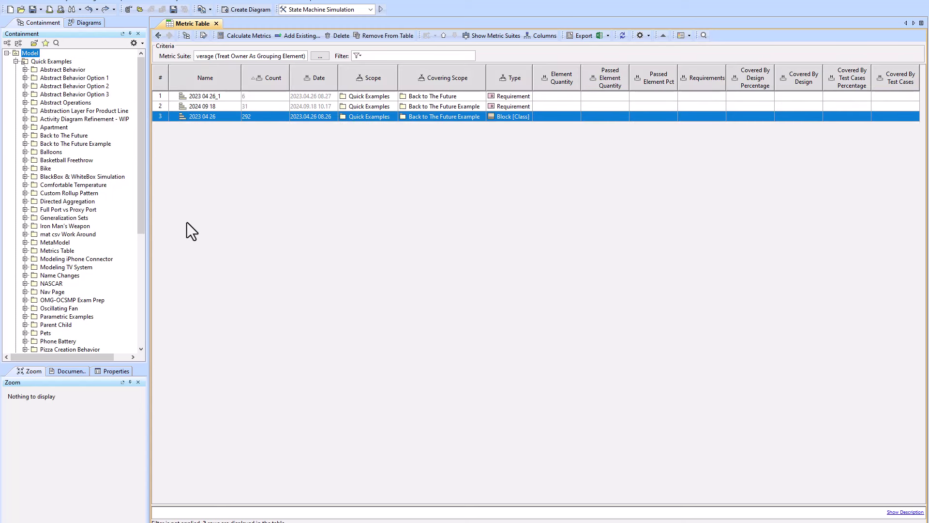
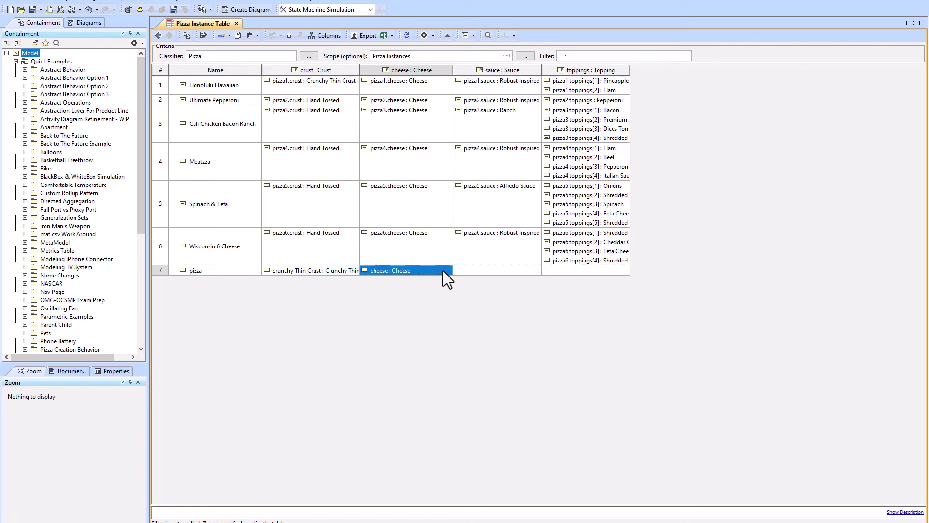
Open the cheese cell of the pizza row in the Pizza Instance Table for editing and leave it
{"action": "left_click", "coordinate": [442, 274]}
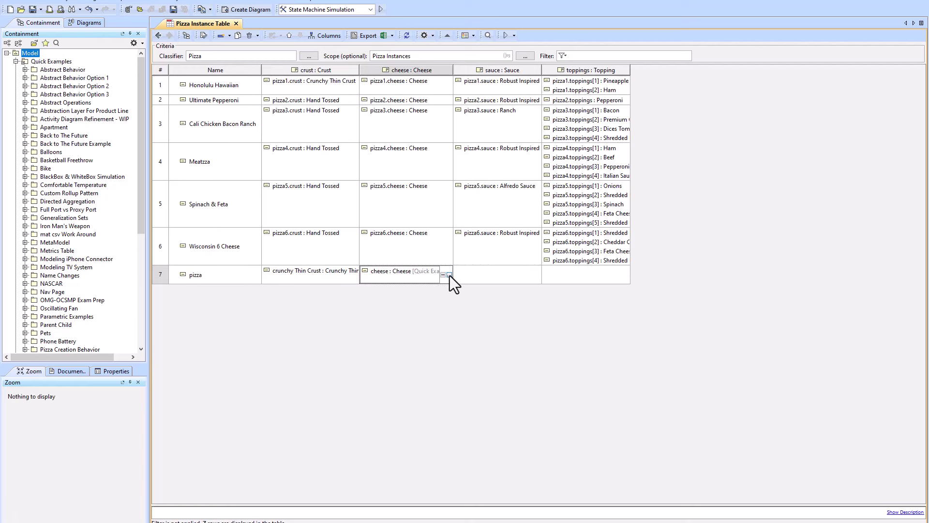
{"action": "left_click", "coordinate": [449, 275]}
{"action": "left_click", "coordinate": [516, 424]}
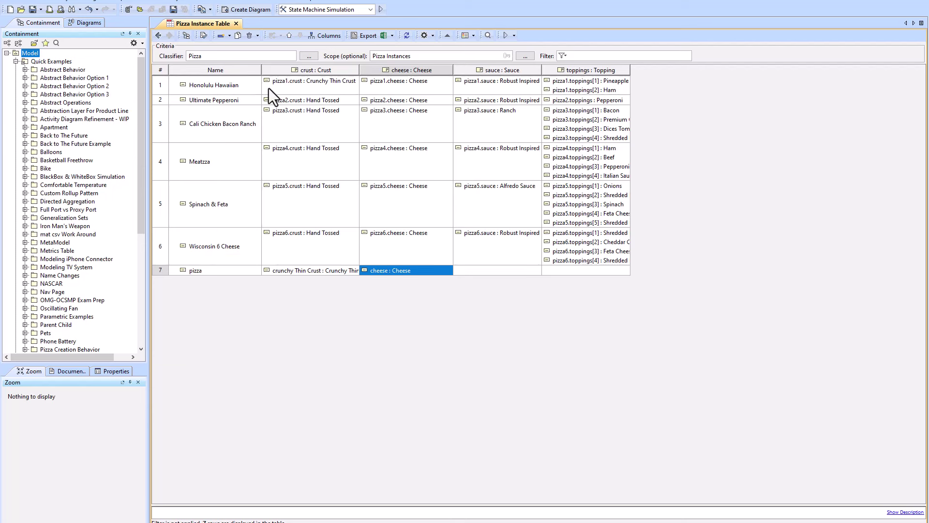
Return through the Table diagram to the SysML Diagrams overview and open the diagram of the Dependancy Matrix block
{"action": "left_click", "coordinate": [158, 34]}
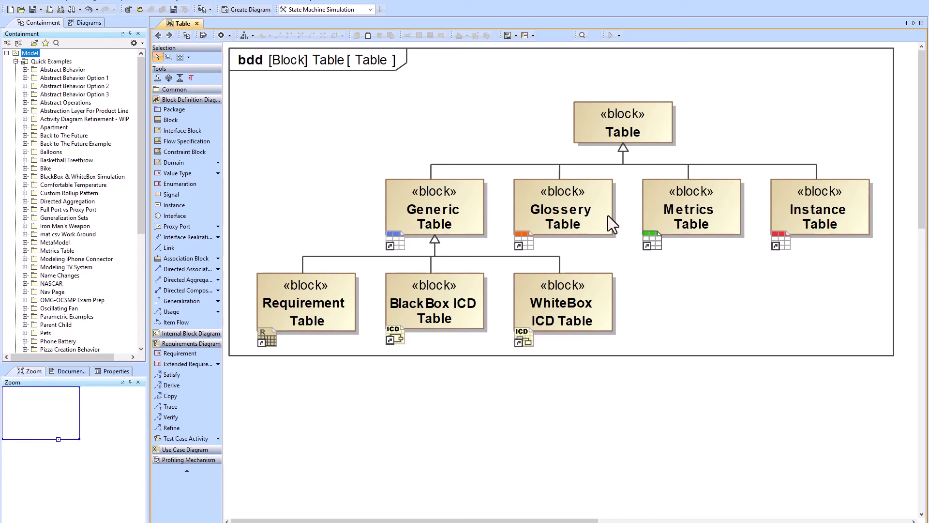
{"action": "left_click", "coordinate": [159, 36]}
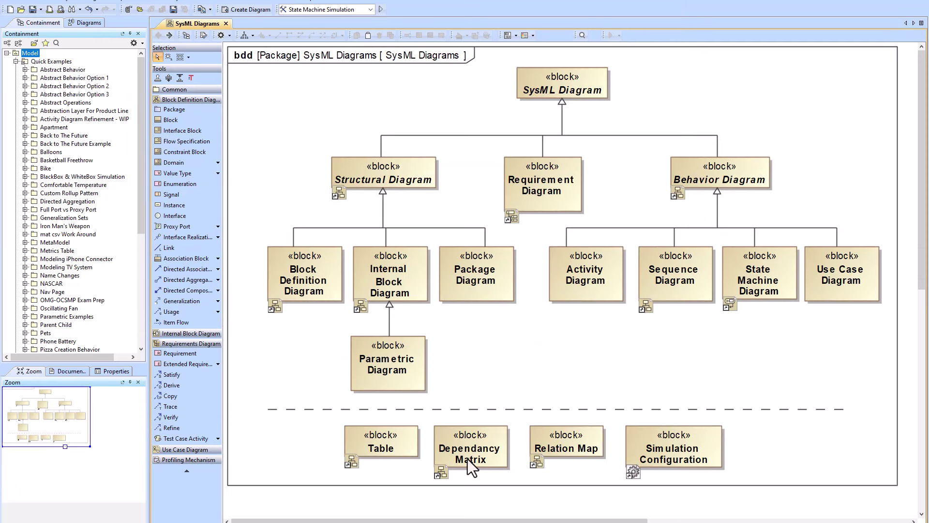
{"action": "double_click", "coordinate": [481, 434]}
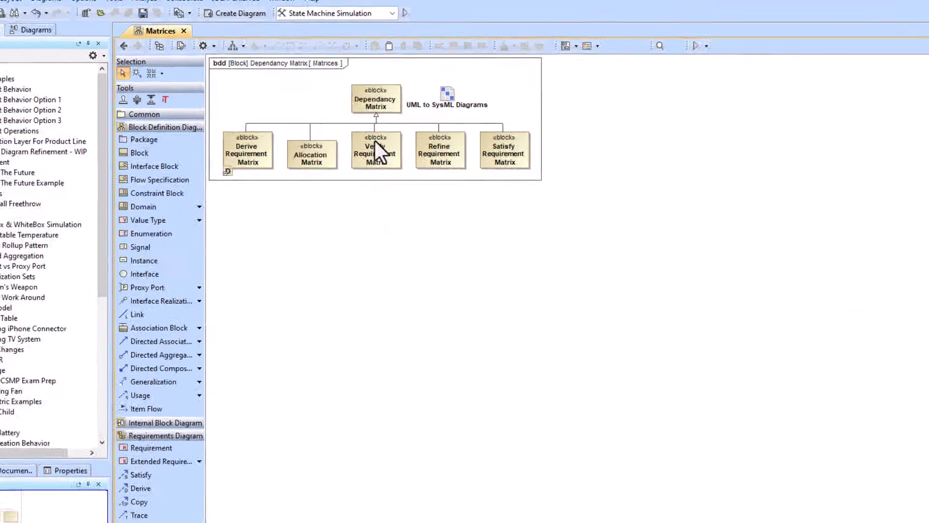
Go through the UML to SysML Diagrams matrix and the Derive, Allocation, Verify, Refine and Satisfy matrix blocks on the Matrices diagram
{"action": "left_click", "coordinate": [399, 80]}
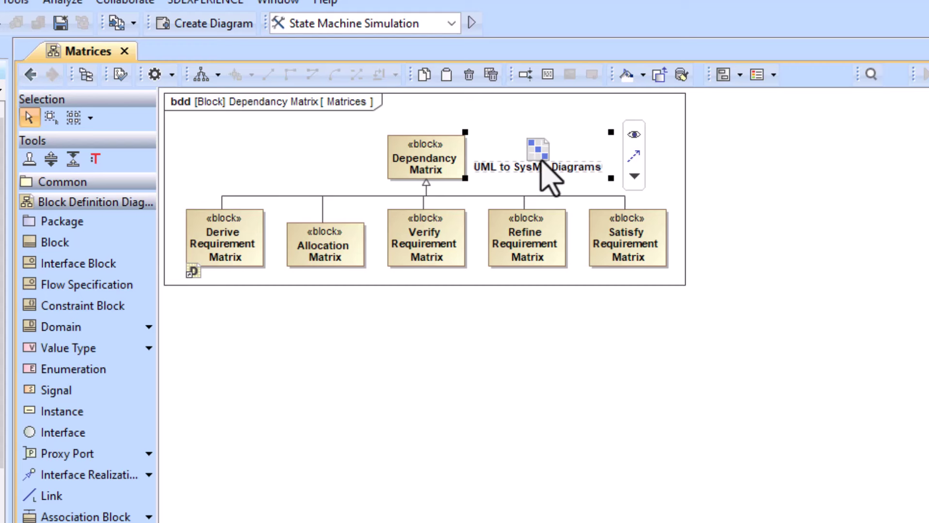
{"action": "left_click", "coordinate": [224, 239]}
{"action": "left_click", "coordinate": [345, 247]}
{"action": "left_click", "coordinate": [438, 257]}
{"action": "left_click", "coordinate": [535, 253]}
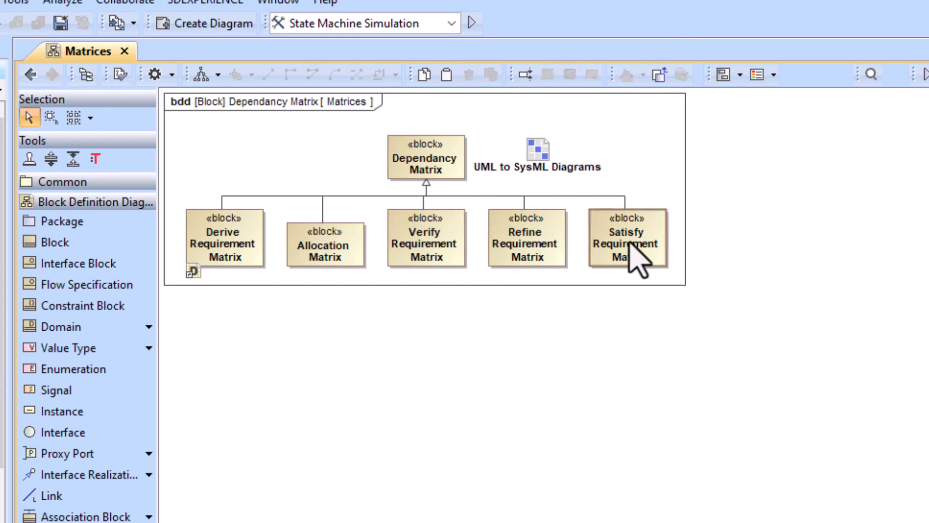
{"action": "left_click", "coordinate": [636, 258]}
{"action": "left_click", "coordinate": [561, 348]}
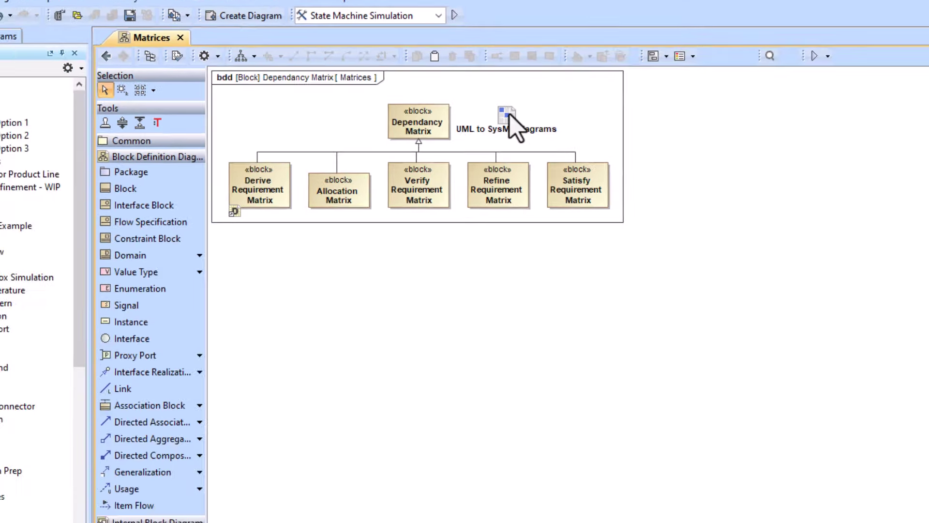
Open the UML to SysML Diagrams matrix, look through the relation criteria in its dependency criteria, and cancel the dialog
{"action": "double_click", "coordinate": [539, 150]}
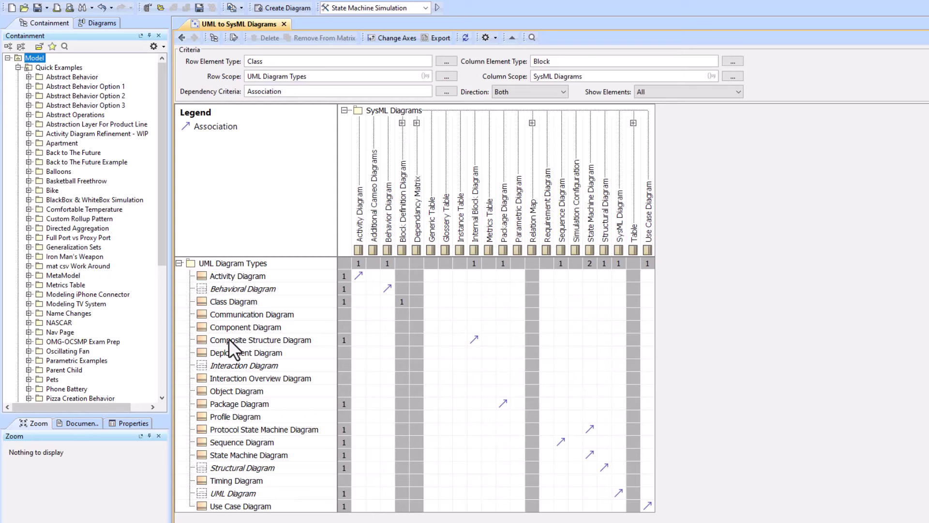
{"action": "left_click", "coordinate": [450, 92]}
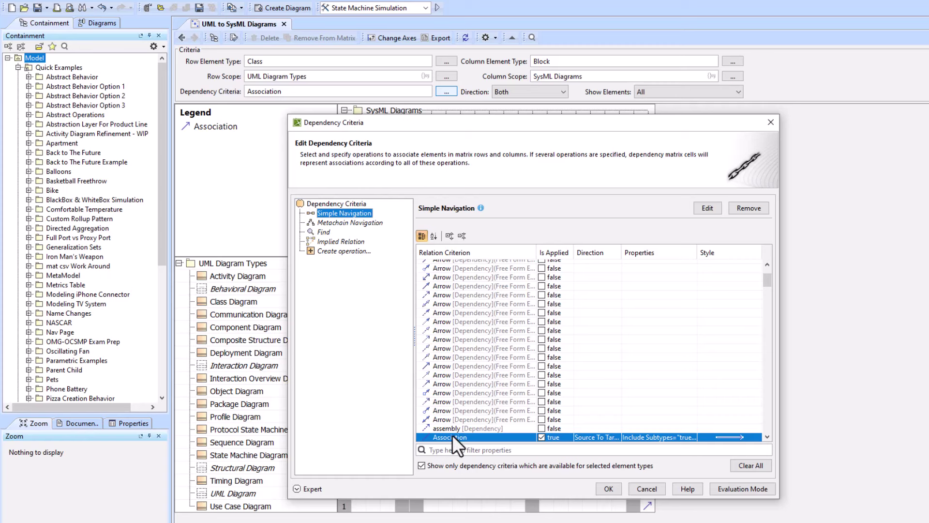
{"action": "scroll", "coordinate": [482, 333], "scroll_direction": "up", "scroll_amount": 3}
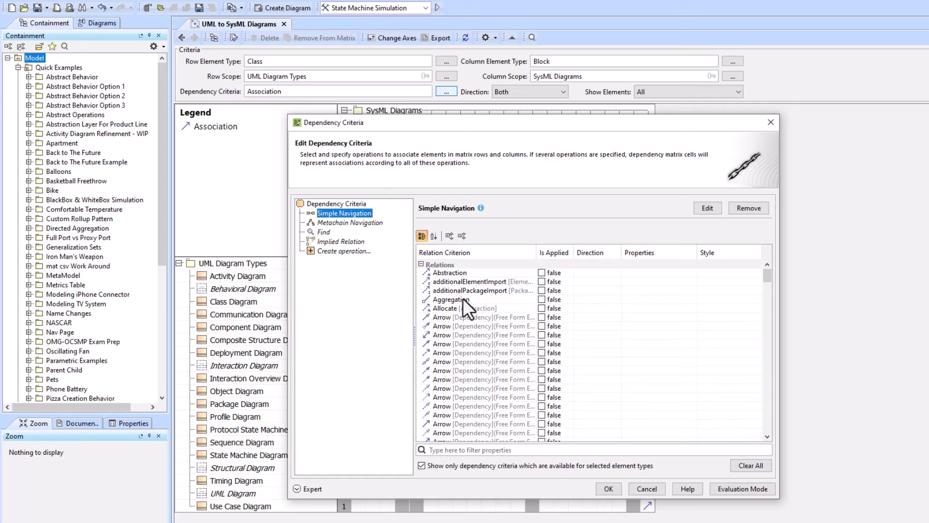
{"action": "scroll", "coordinate": [464, 300], "scroll_direction": "down", "scroll_amount": 10}
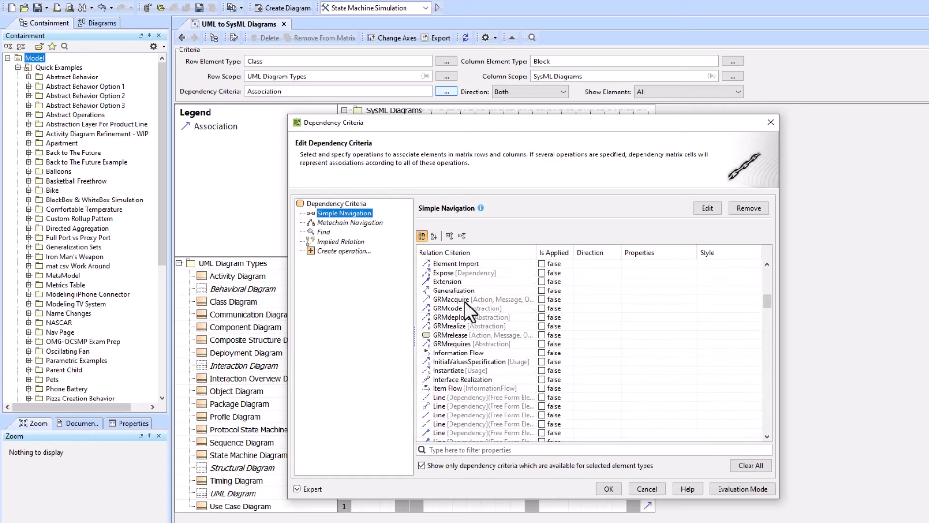
{"action": "scroll", "coordinate": [464, 301], "scroll_direction": "down", "scroll_amount": 15}
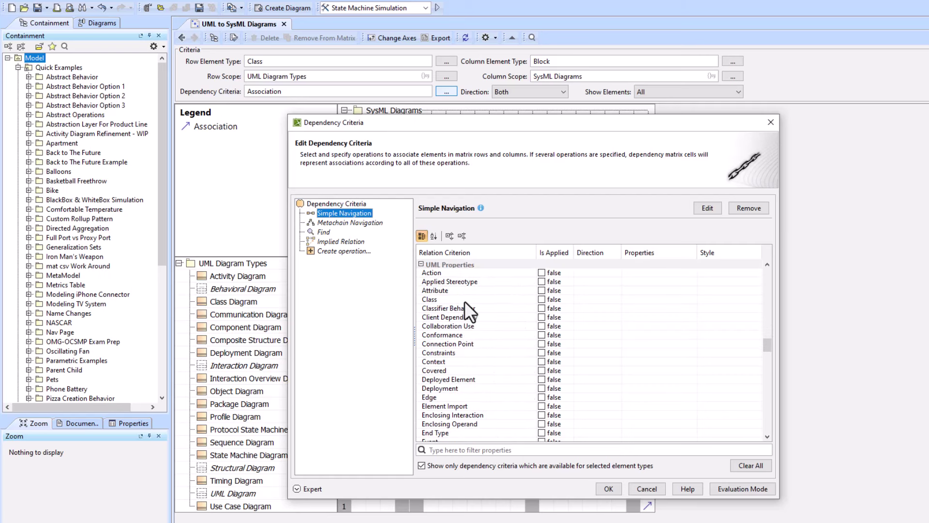
{"action": "scroll", "coordinate": [464, 301], "scroll_direction": "up", "scroll_amount": 5}
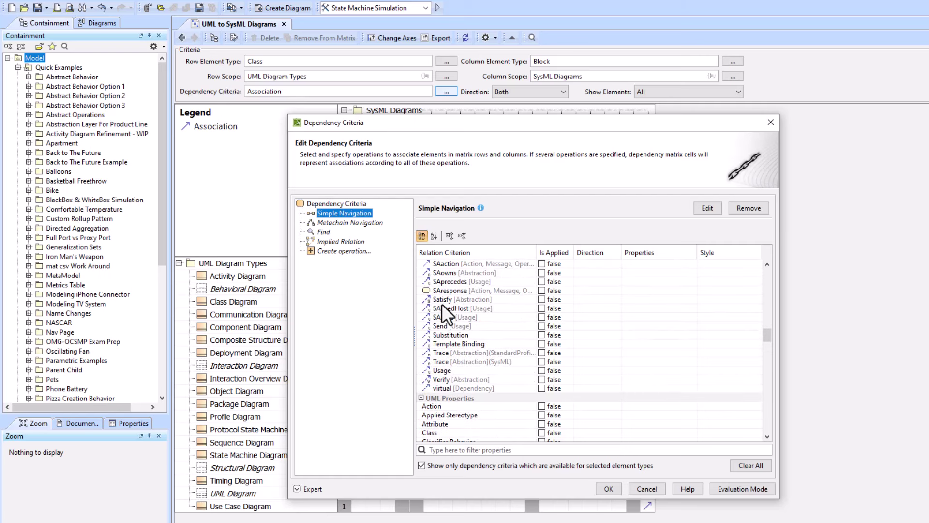
{"action": "left_click", "coordinate": [646, 488]}
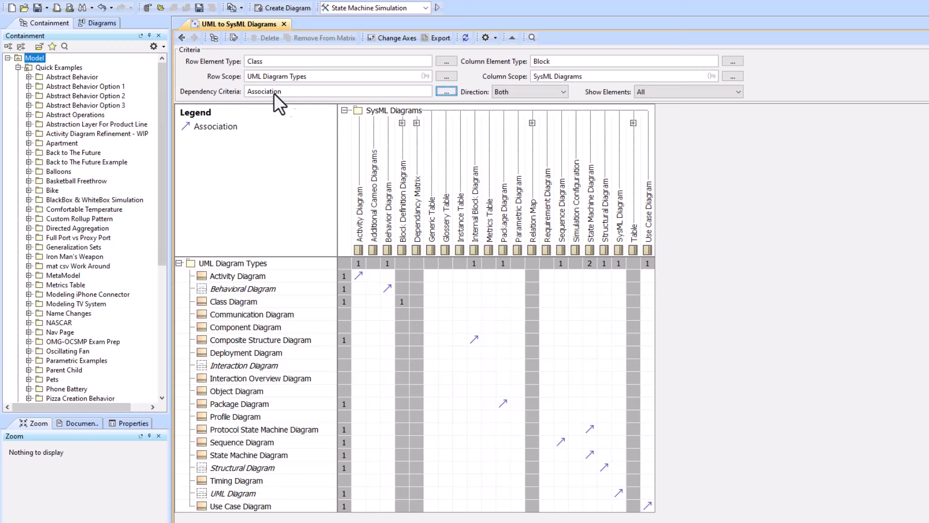
Create a row-to-column Association from Communication Diagram to Additional Cameo Diagrams in the matrix, and undo it
{"action": "left_click", "coordinate": [373, 314]}
{"action": "double_click", "coordinate": [373, 315]}
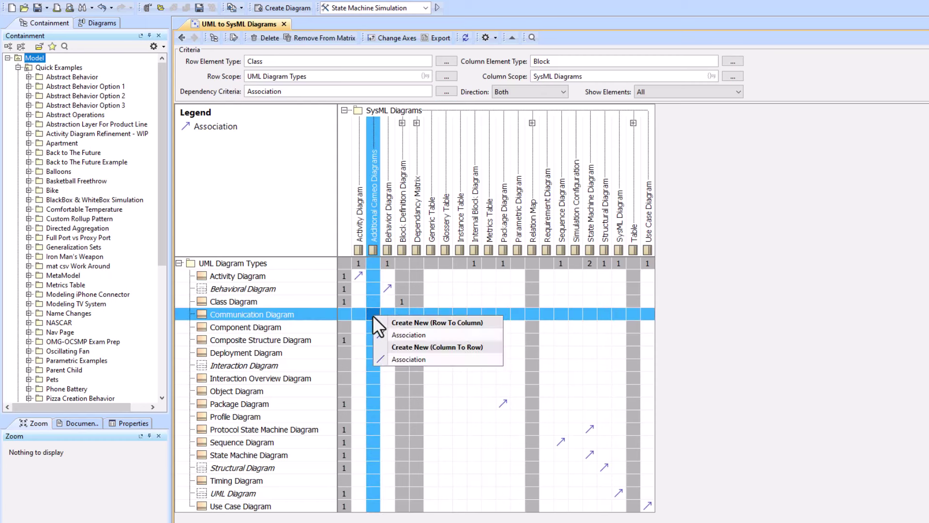
{"action": "left_click", "coordinate": [418, 335]}
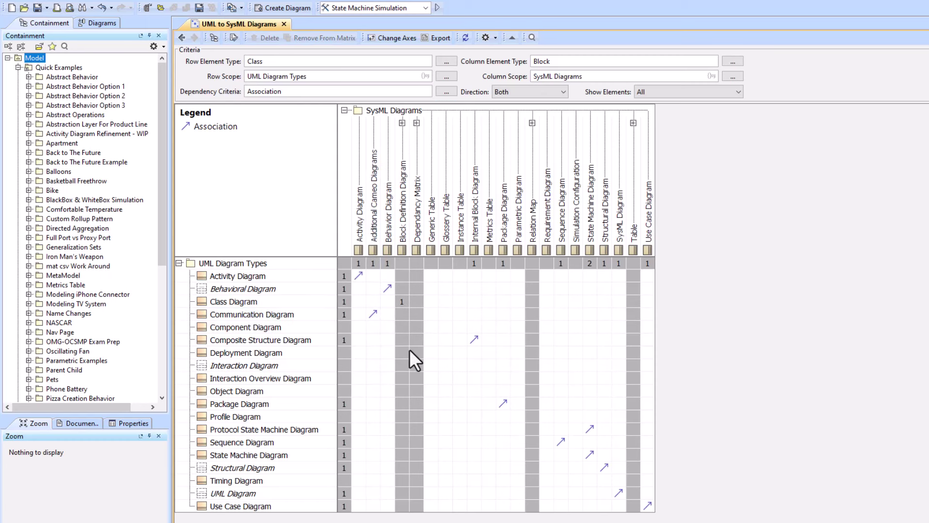
{"action": "key", "text": "ctrl+z"}
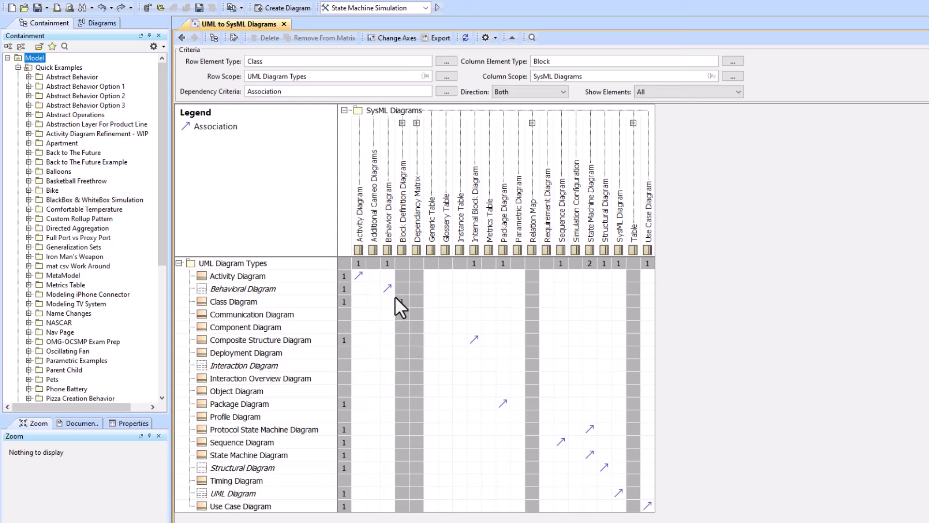
View the matrix's direction options and filter the matrix to show only elements with relations
{"action": "left_click", "coordinate": [548, 92]}
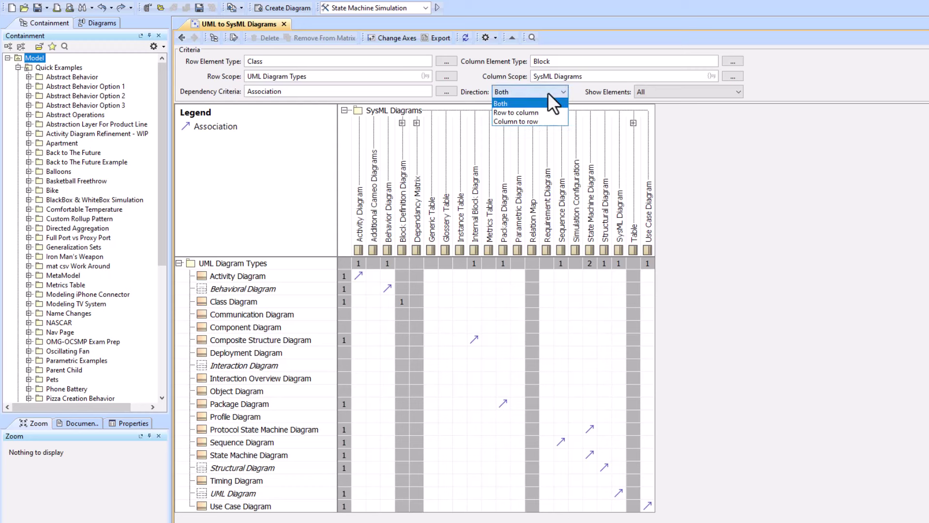
{"action": "left_click", "coordinate": [548, 92]}
{"action": "left_click", "coordinate": [661, 91]}
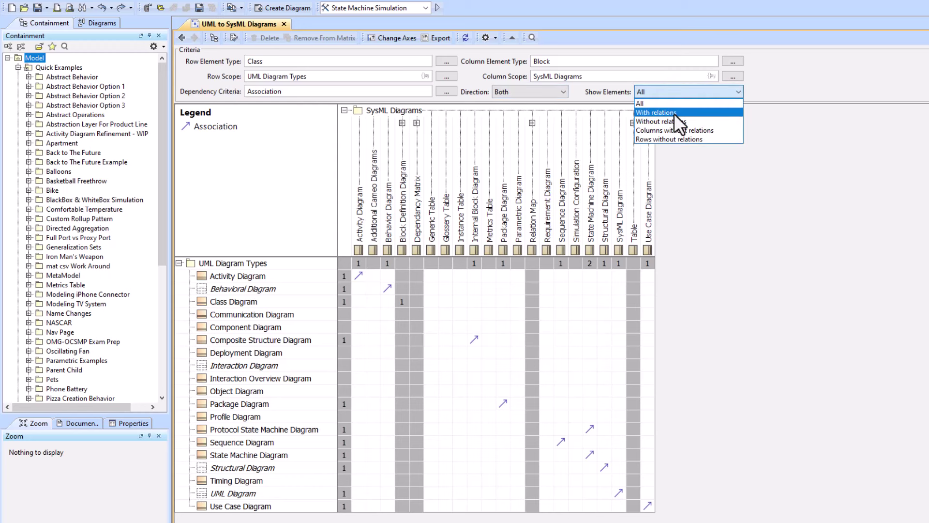
{"action": "left_click", "coordinate": [648, 113]}
{"action": "left_click", "coordinate": [344, 117]}
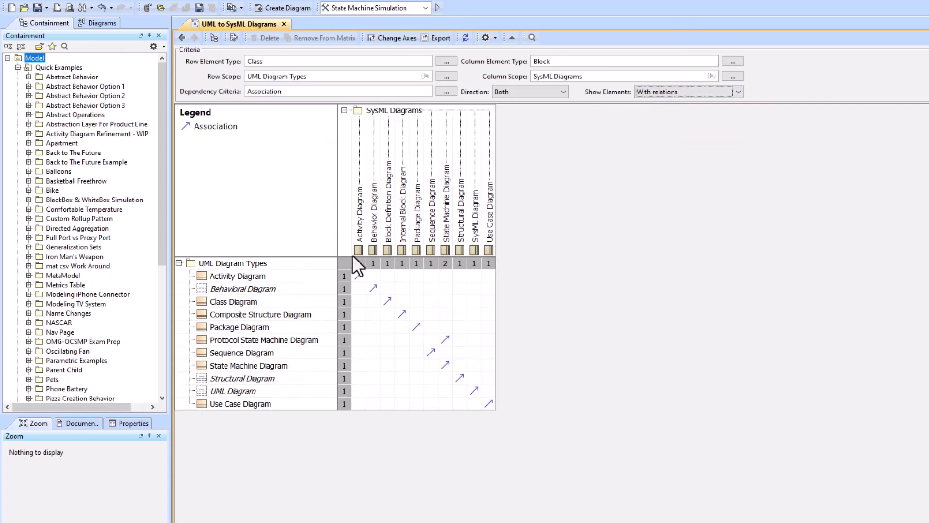
Set the matrix to show all elements
{"action": "left_click", "coordinate": [678, 92]}
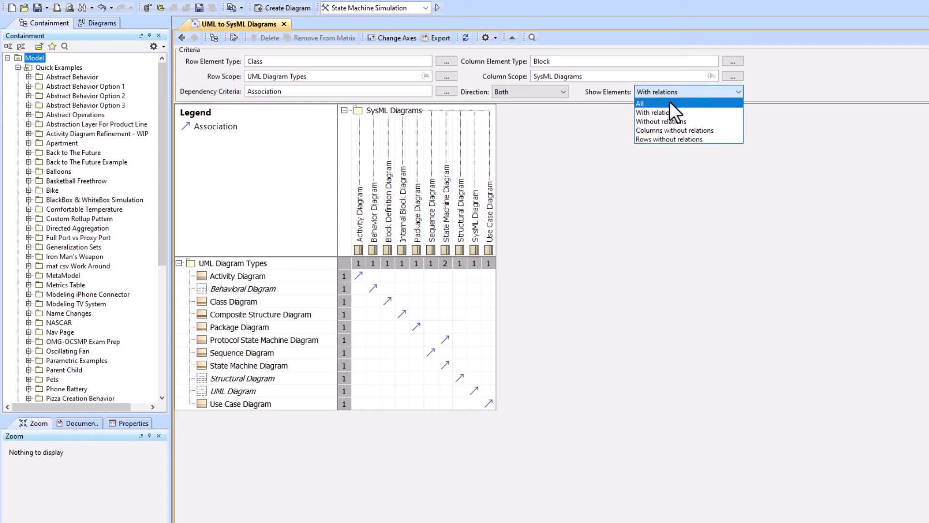
{"action": "left_click", "coordinate": [669, 101]}
{"action": "left_click", "coordinate": [345, 117]}
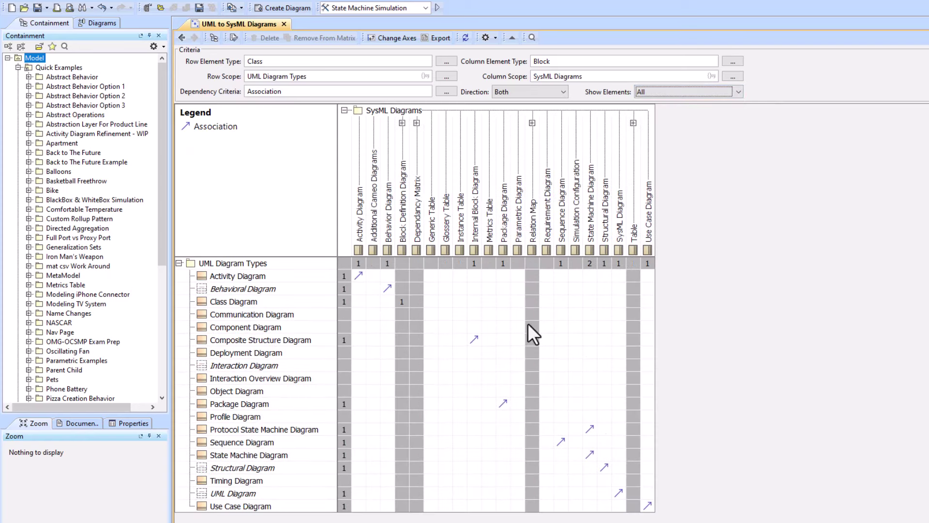
Return to the Matrices diagram, view the Oscillating Fan matrix of the Derive Requirement Matrix block, and go back
{"action": "left_click", "coordinate": [182, 37]}
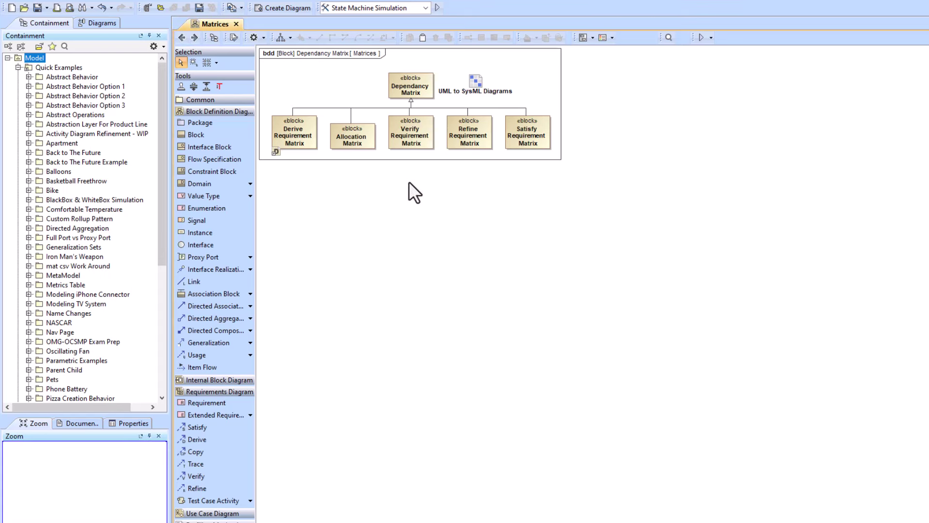
{"action": "double_click", "coordinate": [298, 132]}
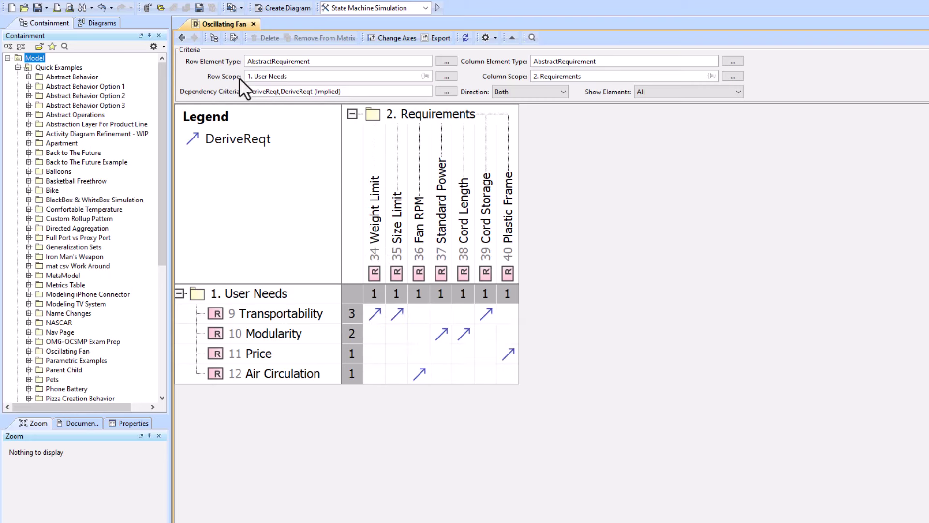
{"action": "left_click", "coordinate": [183, 39]}
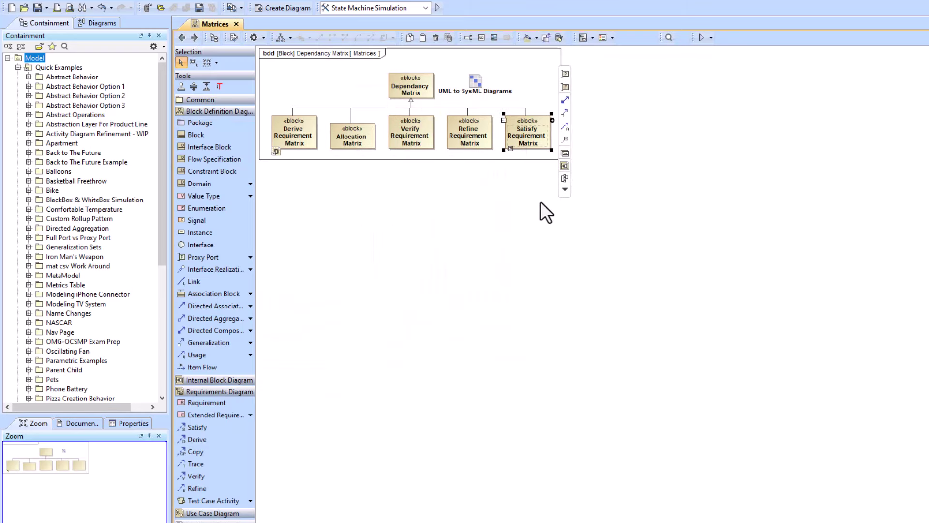
{"action": "left_click", "coordinate": [533, 178]}
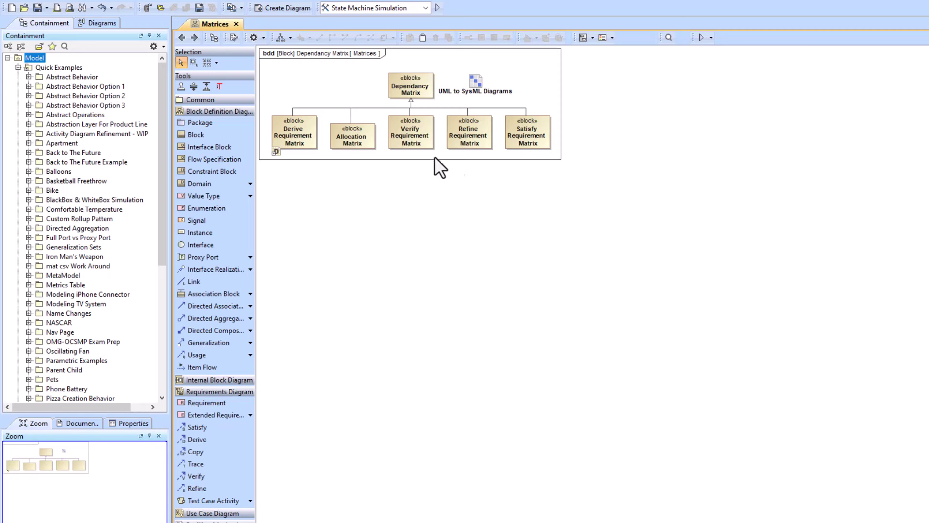
Search the diagram types available for creation for "mat" and close the list without creating one
{"action": "left_click", "coordinate": [267, 9]}
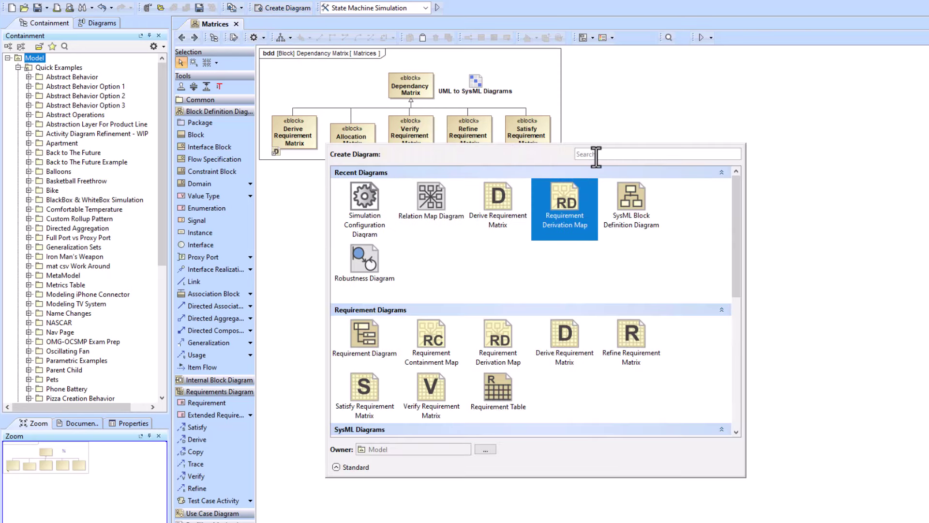
{"action": "type", "text": "mat"}
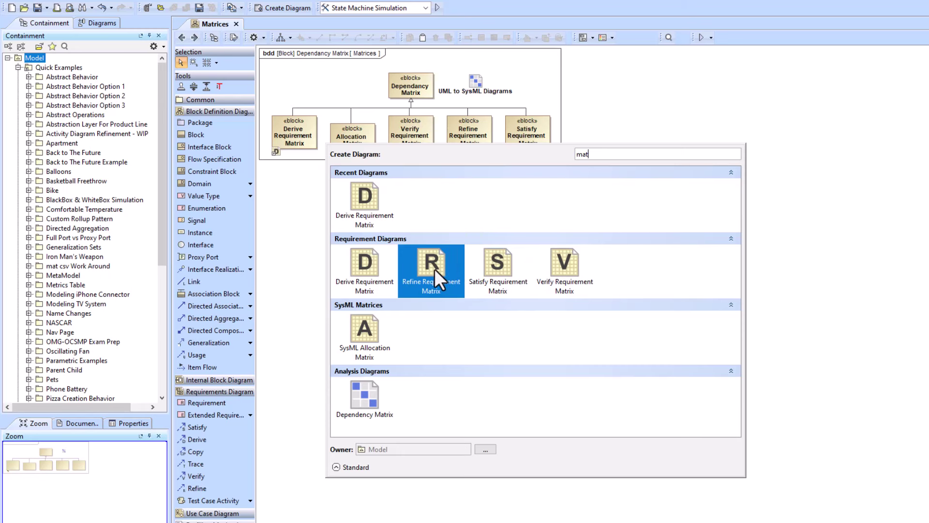
{"action": "key", "text": "Escape"}
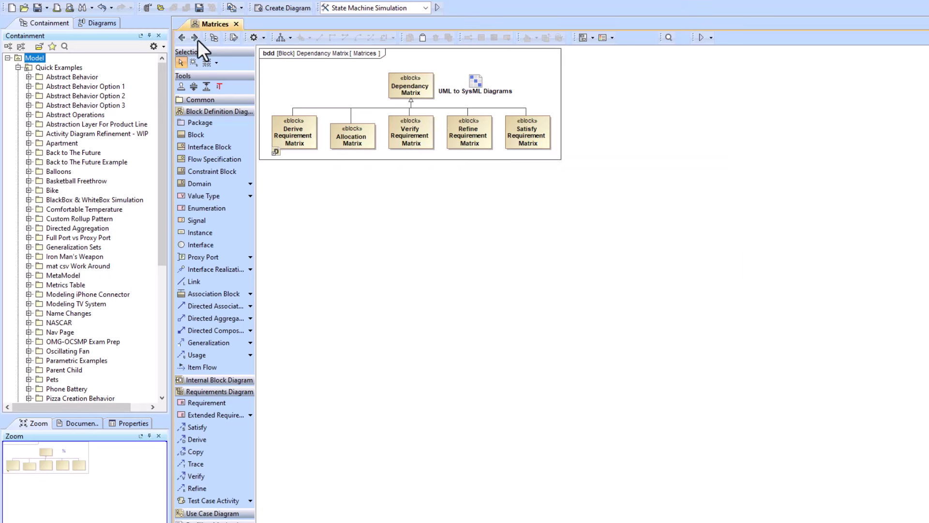
From the SysML Diagrams overview, open the Relation Map block's diagram and its SysML Diagrams relation map
{"action": "left_click", "coordinate": [182, 38]}
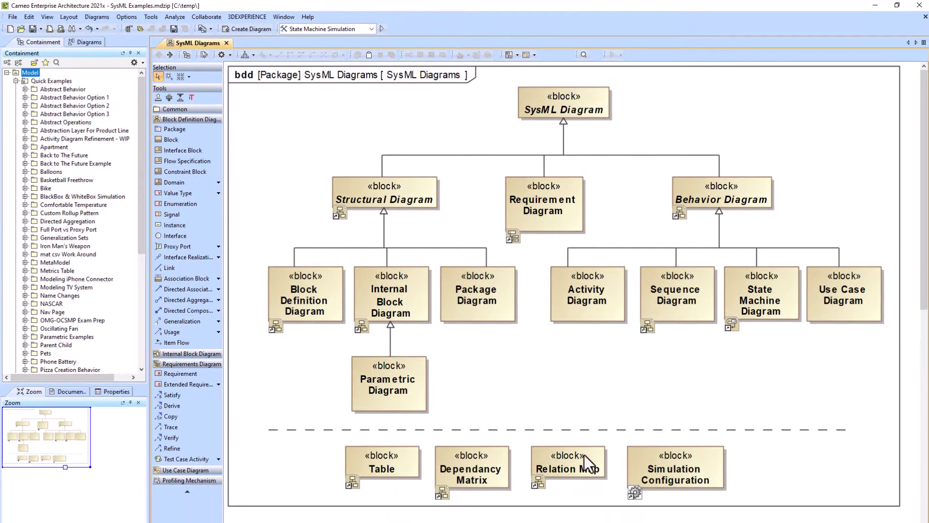
{"action": "left_click", "coordinate": [585, 462]}
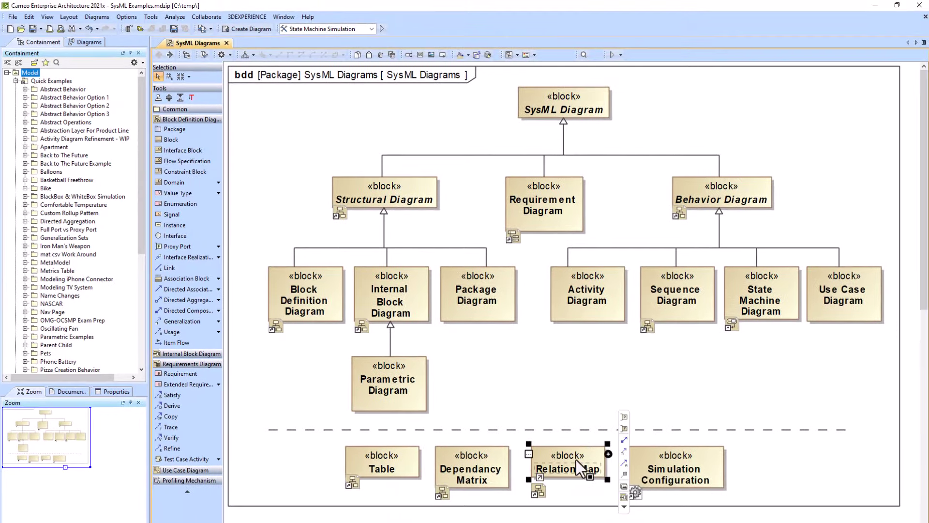
{"action": "double_click", "coordinate": [567, 456]}
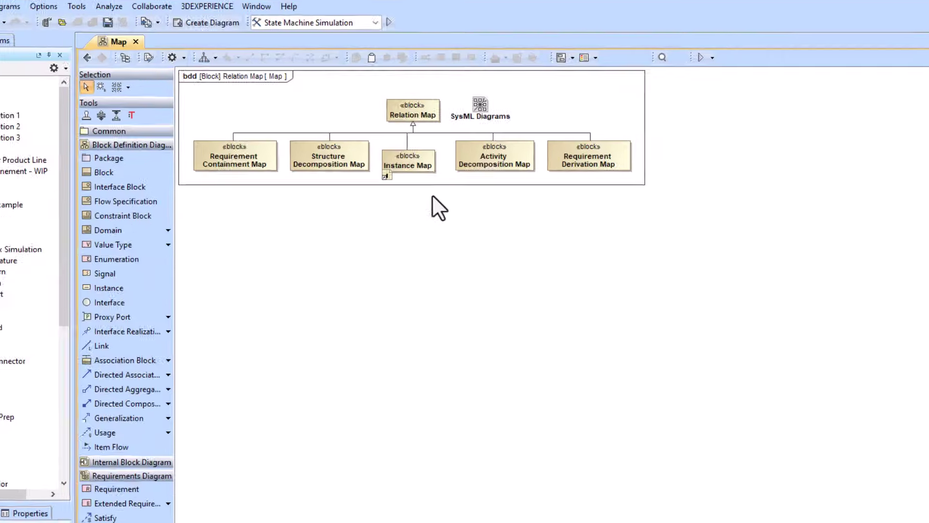
{"action": "left_click", "coordinate": [480, 104]}
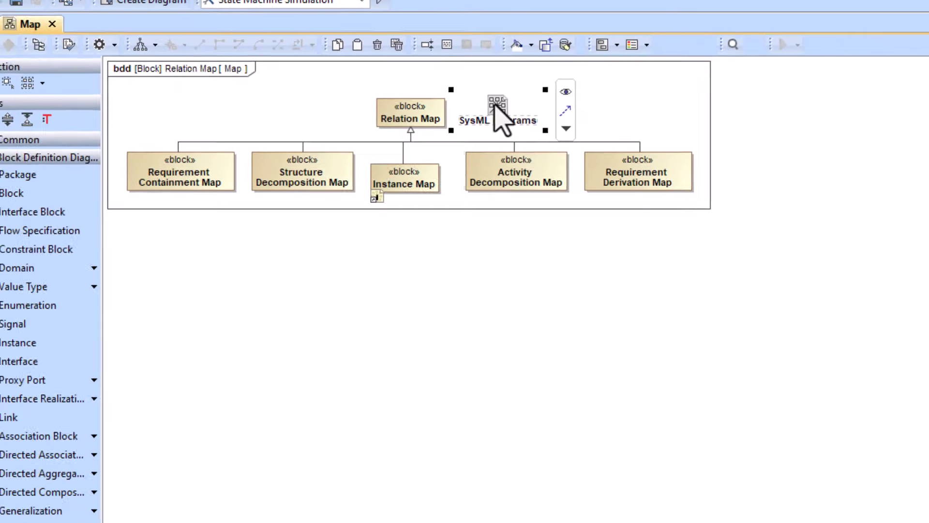
{"action": "double_click", "coordinate": [497, 104]}
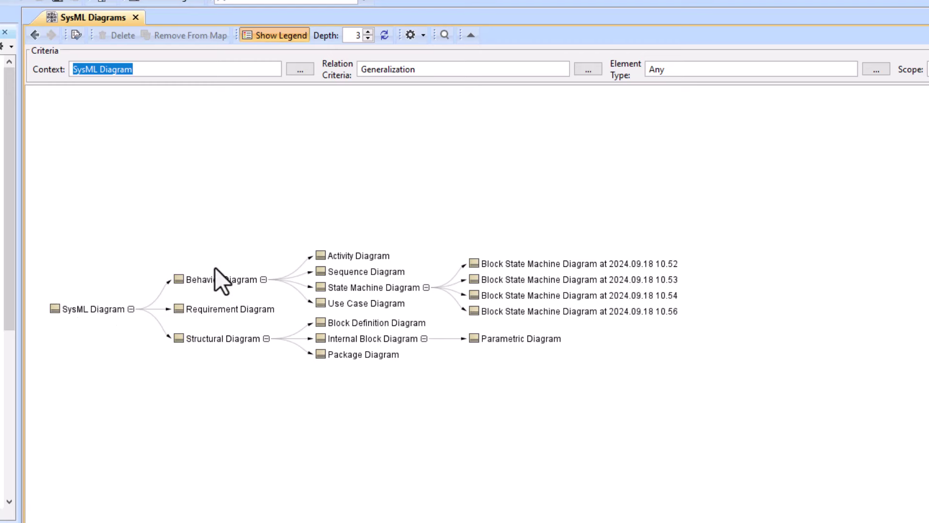
Examine the Specific Classifier property in the SysML Diagram block's specification, close it, and select the Behavior Diagram block in the map
{"action": "right_click", "coordinate": [80, 310]}
{"action": "left_click", "coordinate": [115, 301]}
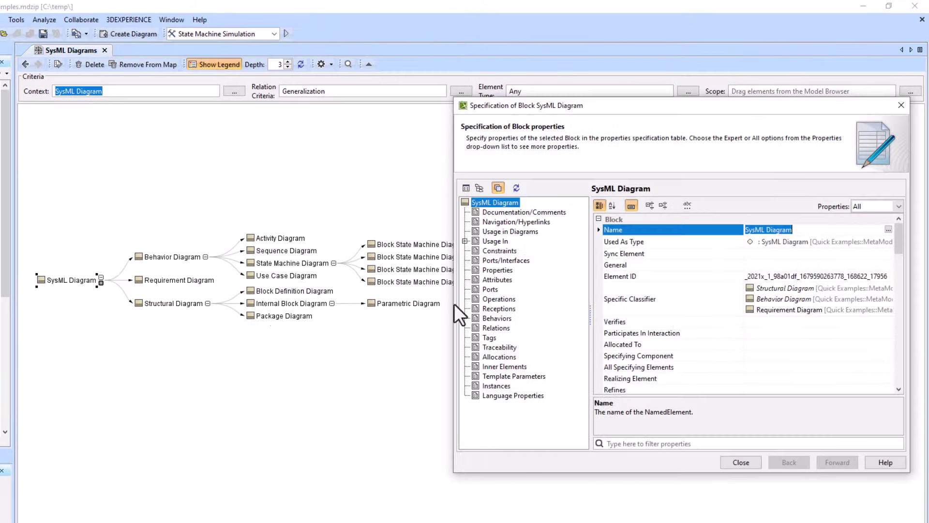
{"action": "left_click", "coordinate": [632, 299]}
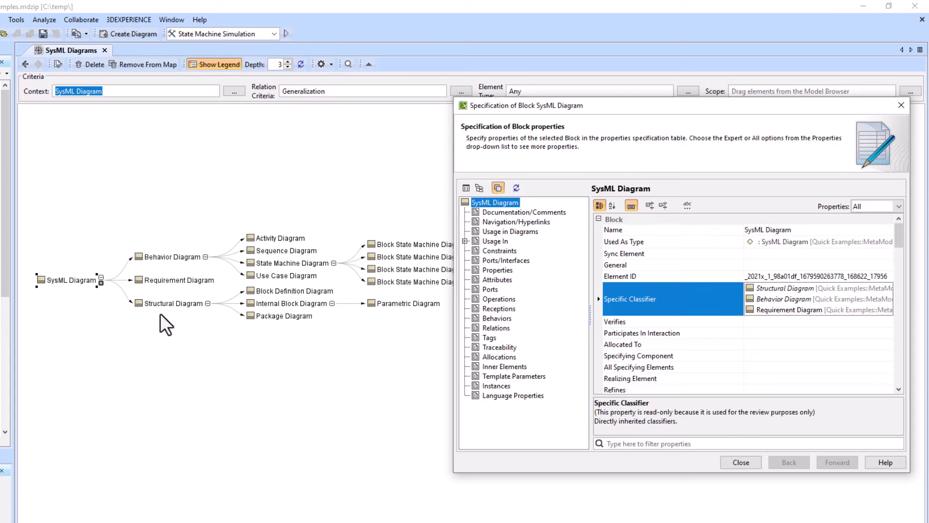
{"action": "left_click", "coordinate": [747, 462]}
{"action": "left_click", "coordinate": [172, 258]}
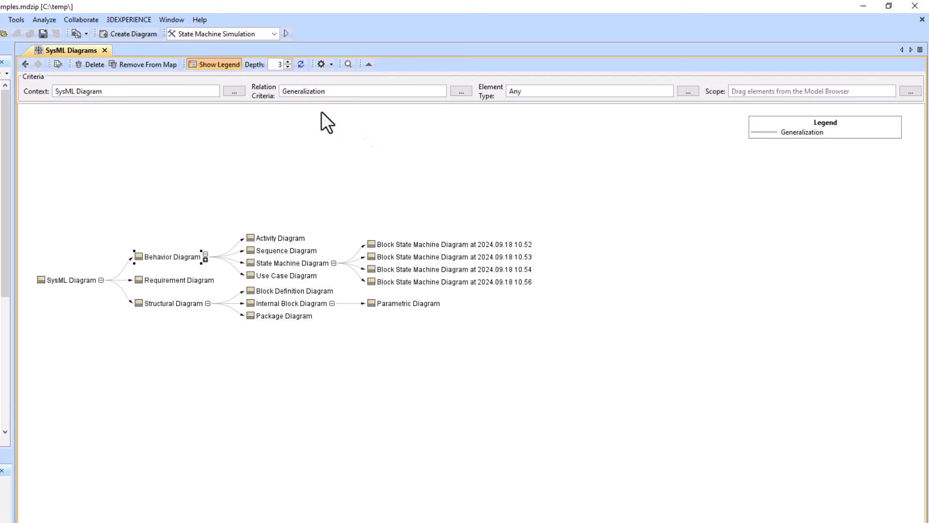
Set the relation map's depth to 2 and change its layout so the branches spread around the SysML Diagram block
{"action": "left_click", "coordinate": [300, 63]}
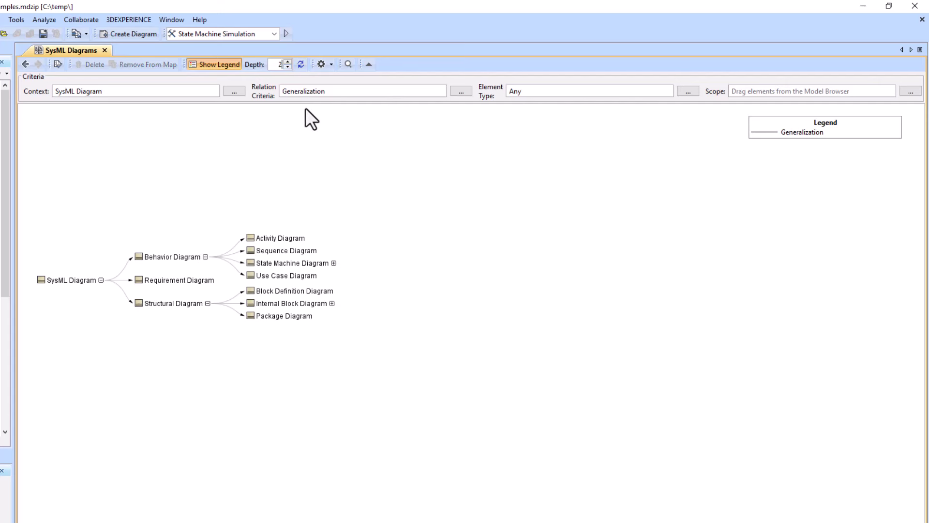
{"action": "left_click", "coordinate": [288, 61]}
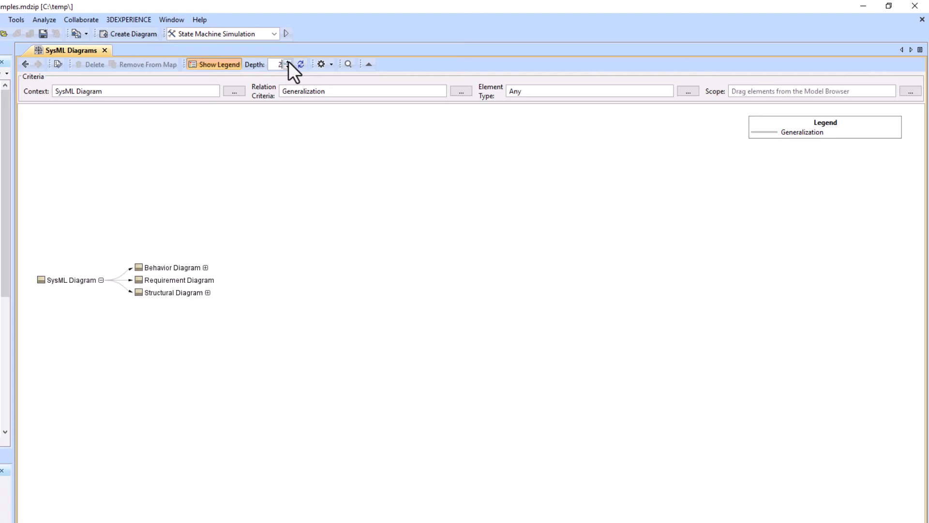
{"action": "left_click", "coordinate": [323, 64]}
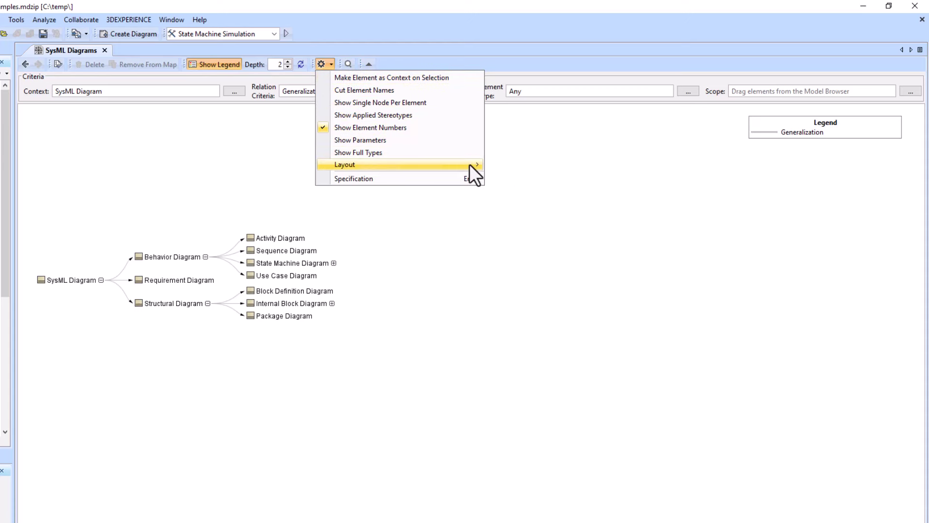
{"action": "mouse_move", "coordinate": [474, 165]}
{"action": "left_click", "coordinate": [505, 178]}
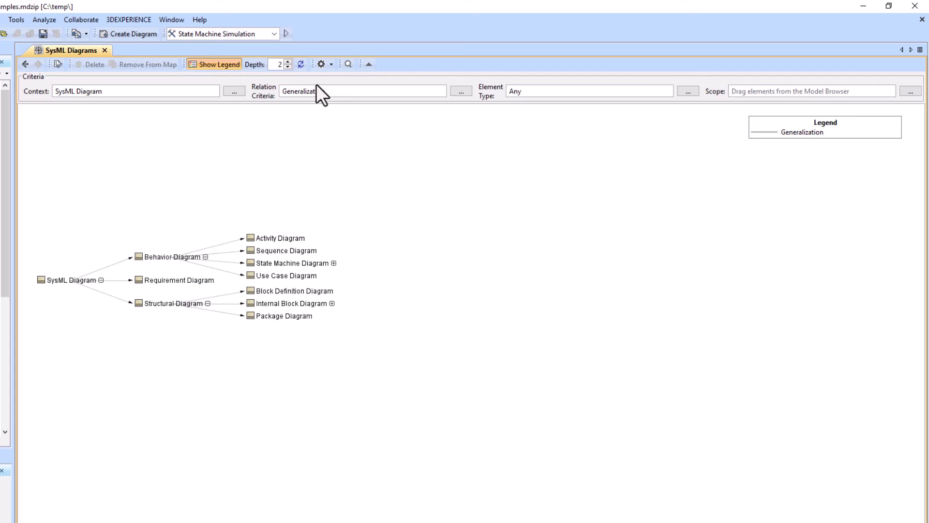
{"action": "left_click", "coordinate": [301, 64]}
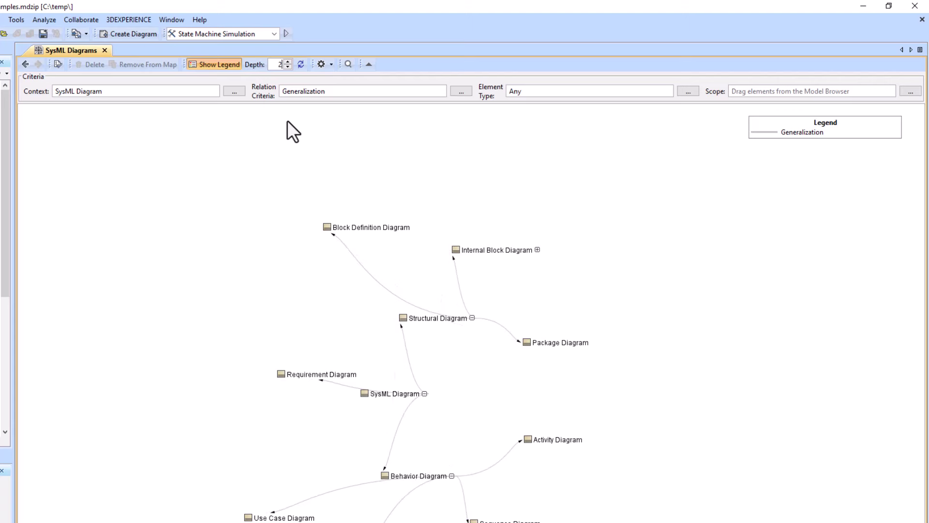
{"action": "key", "text": "Down"}
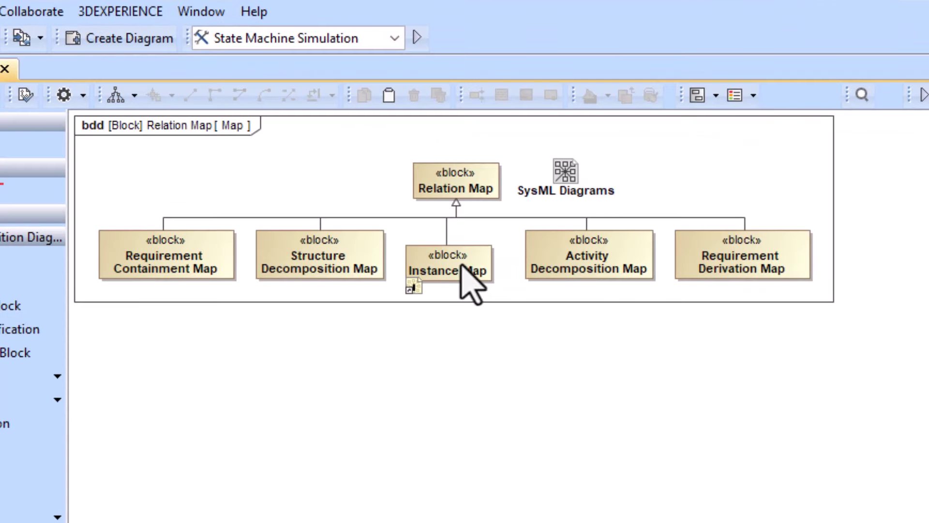
From the Relation Map diagram, open the Instance Map block's 3.1 Instance Tables map, examine its instances, and go back
{"action": "double_click", "coordinate": [452, 252]}
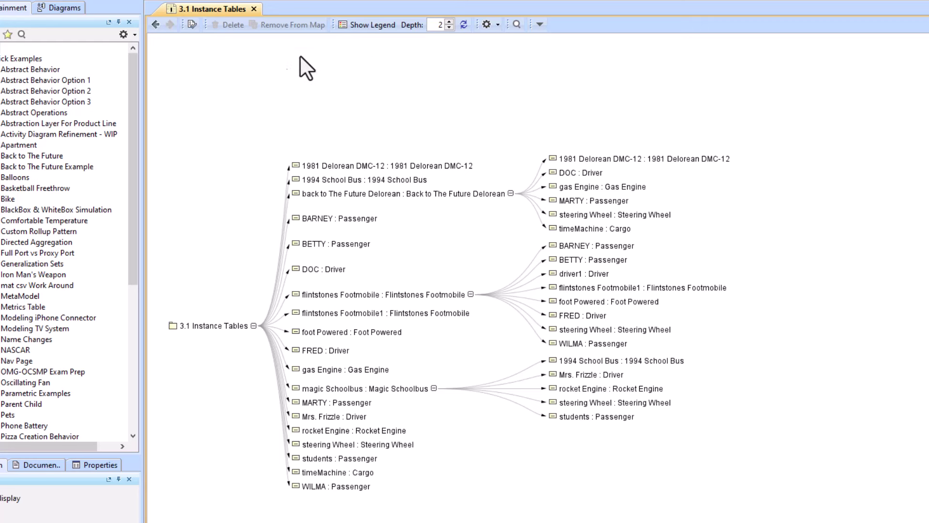
{"action": "left_click", "coordinate": [199, 326]}
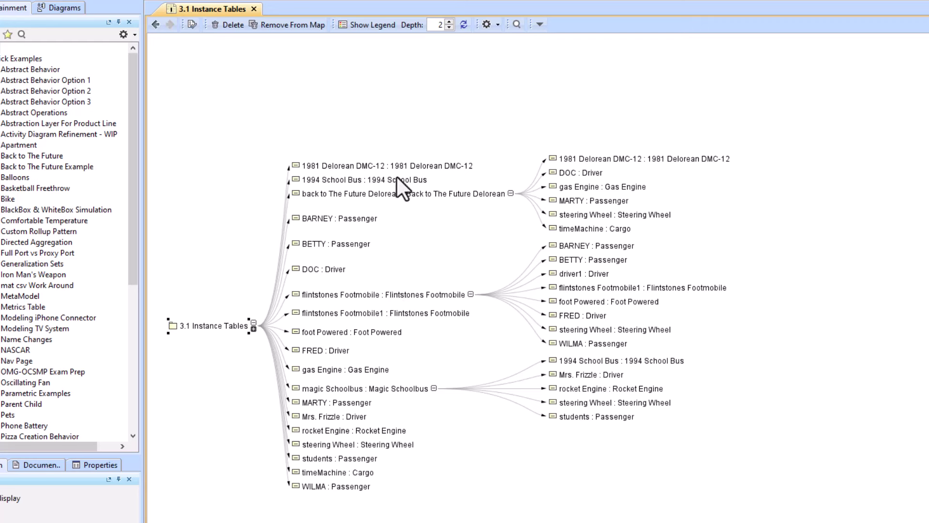
{"action": "left_click", "coordinate": [204, 161]}
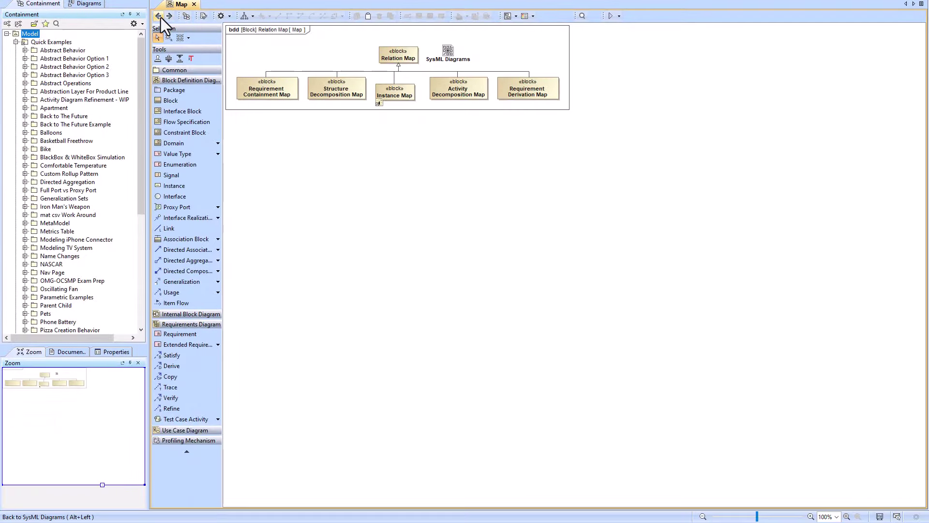
Return to the SysML Diagrams overview, open the Simulation Configuration block's State Machine Sim Config diagram, and examine the Auto Seq Diagram element
{"action": "left_click", "coordinate": [160, 17]}
{"action": "left_click", "coordinate": [686, 430]}
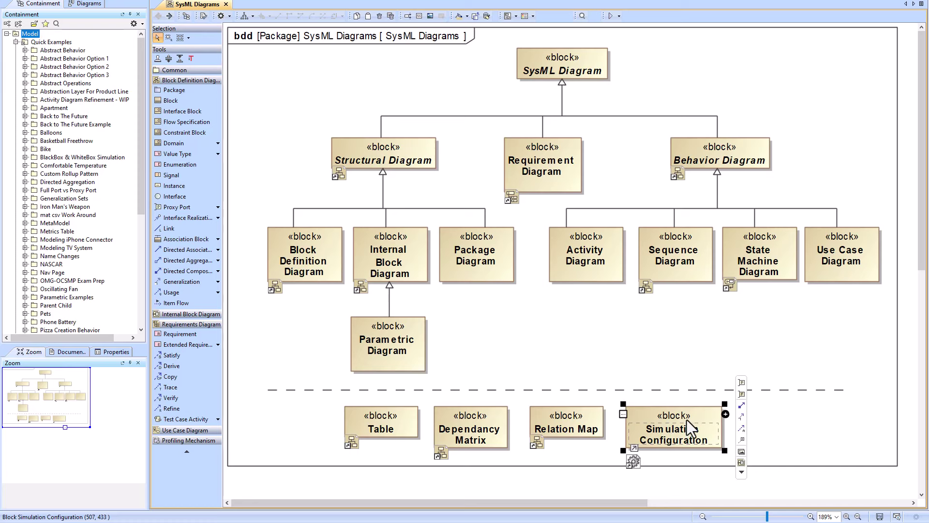
{"action": "double_click", "coordinate": [687, 418]}
{"action": "left_click", "coordinate": [848, 516]}
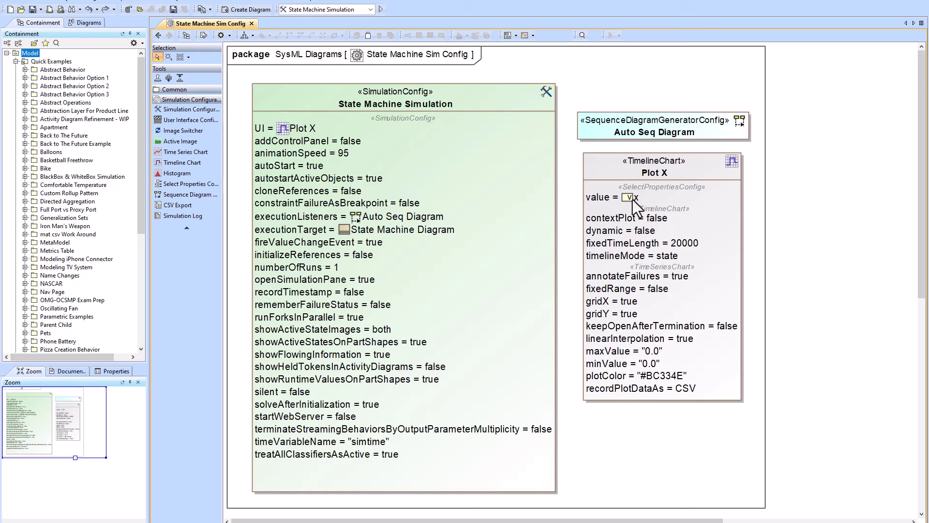
{"action": "left_click", "coordinate": [649, 126]}
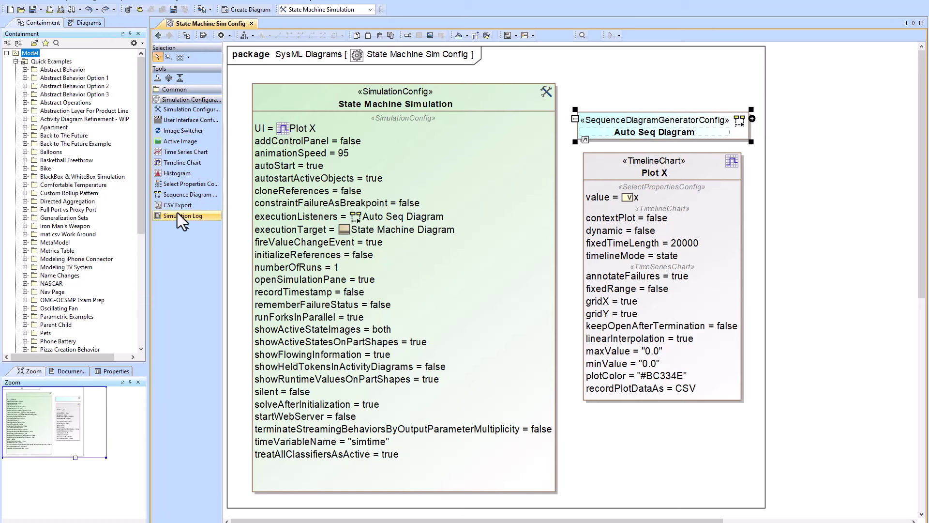
Rename the State Machine Simulation configuration to "State Machine Simulation 2" and check its entry among the runnable simulation configurations
{"action": "left_click", "coordinate": [357, 100]}
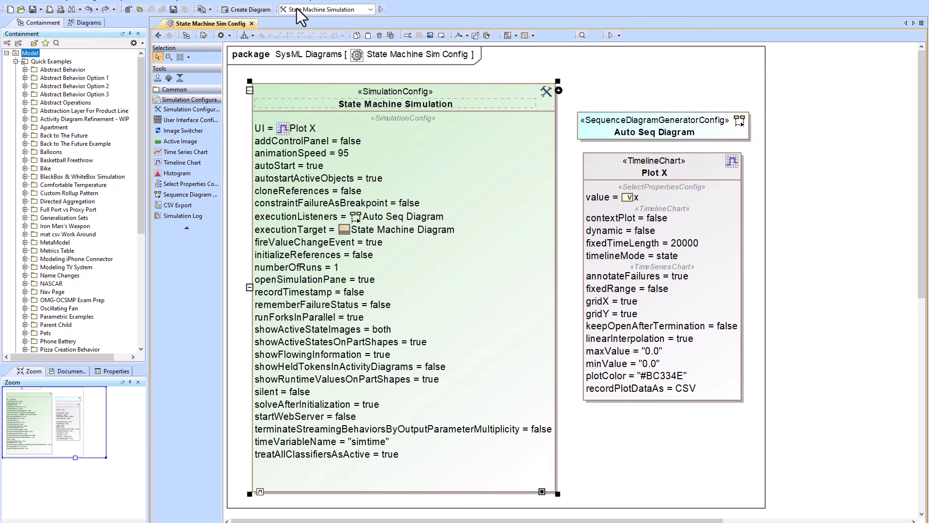
{"action": "left_click", "coordinate": [469, 104]}
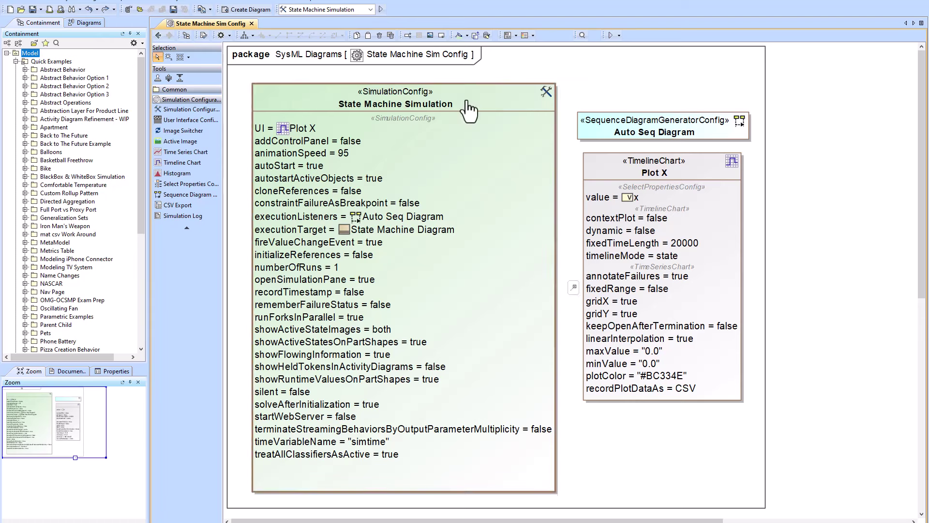
{"action": "type", "text": "2"}
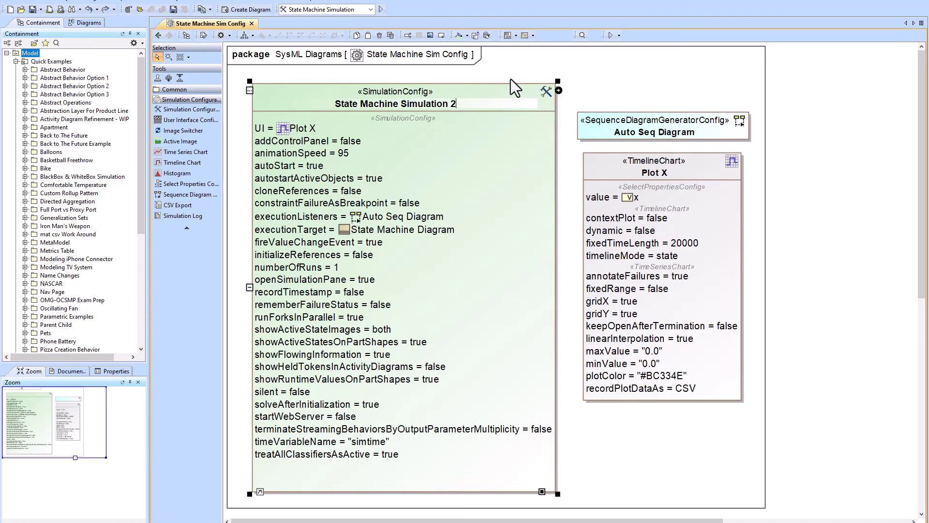
{"action": "left_click", "coordinate": [510, 79]}
{"action": "left_click", "coordinate": [359, 9]}
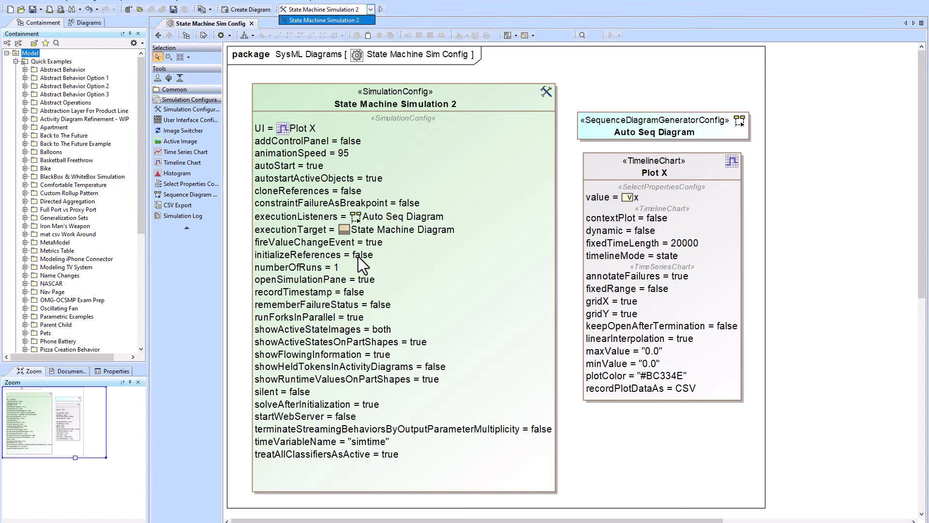
{"action": "left_click", "coordinate": [525, 59]}
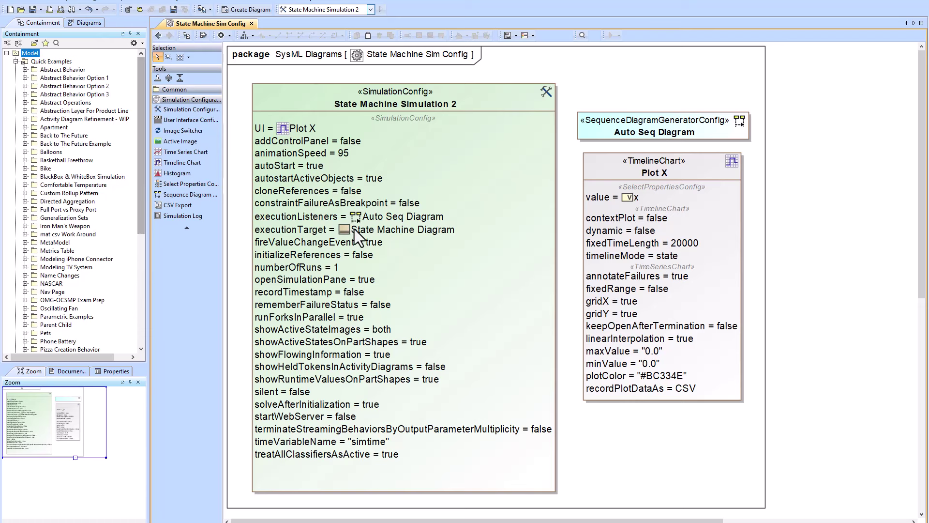
Run the State Machine Simulation 2 configuration and reposition its floating timeline chart over the sequence diagram
{"action": "left_click", "coordinate": [652, 165]}
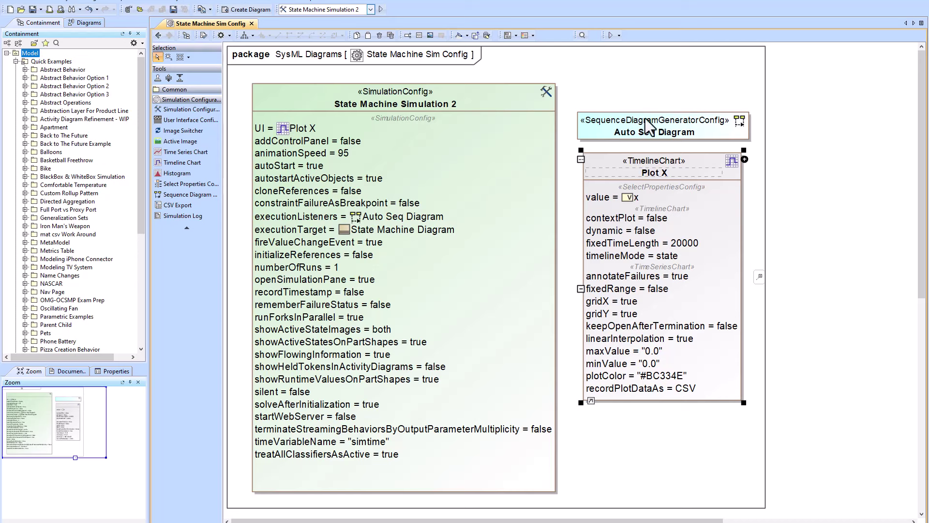
{"action": "left_click", "coordinate": [480, 63]}
{"action": "left_click", "coordinate": [382, 9]}
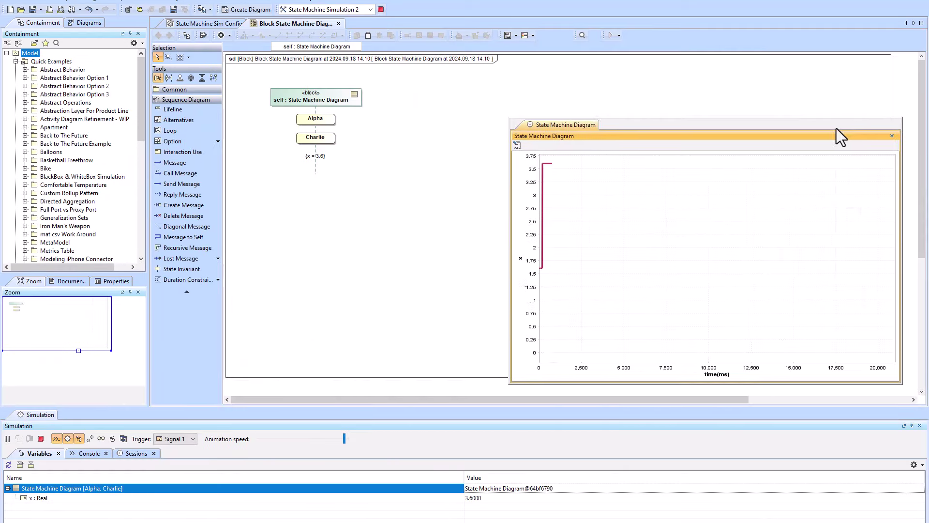
{"action": "left_click_drag", "start_coordinate": [836, 129], "coordinate": [794, 86]}
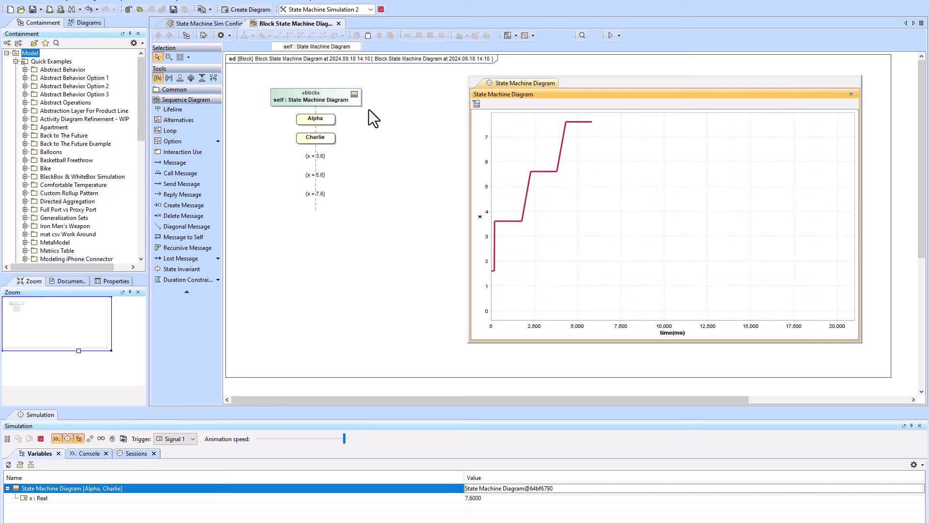
Arrange the generated sequence diagram beside the State Machine Sim Config diagram, with the timeline chart below the sequence diagram
{"action": "left_click", "coordinate": [297, 22]}
{"action": "left_click_drag", "start_coordinate": [898, 57], "coordinate": [906, 59]}
{"action": "left_click_drag", "start_coordinate": [742, 84], "coordinate": [808, 246]}
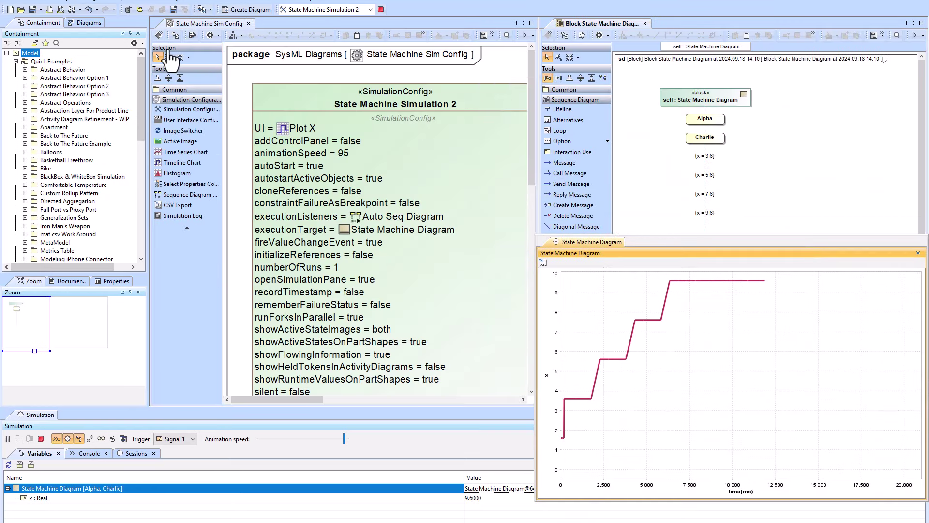
Through the SysML Diagrams overview, open the State Machine Diagram beside the sequence diagram and bring the Alpha state into view
{"action": "left_click", "coordinate": [155, 37]}
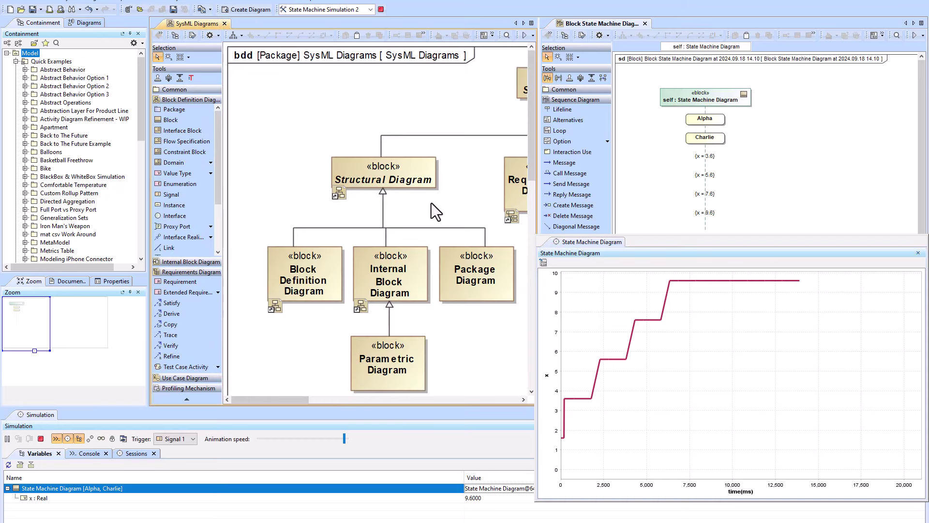
{"action": "left_click_drag", "start_coordinate": [286, 399], "coordinate": [382, 398]}
{"action": "double_click", "coordinate": [380, 265]}
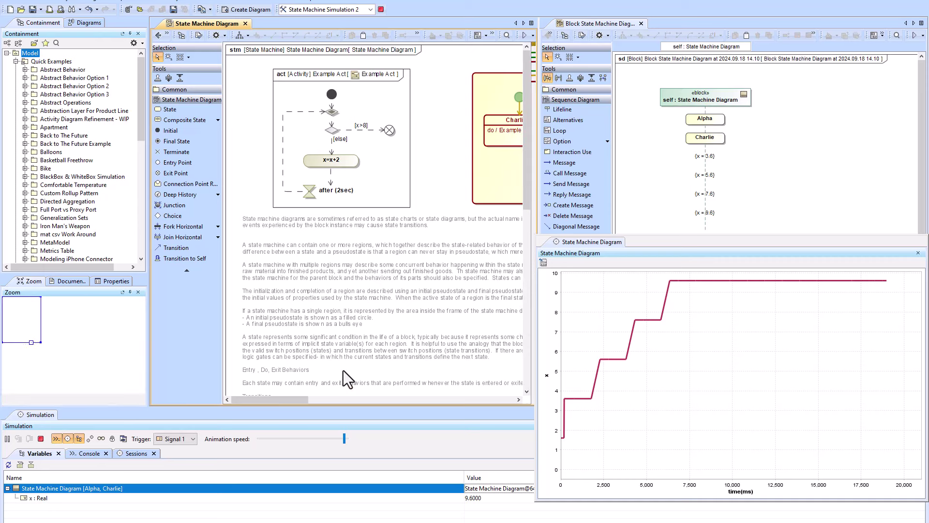
{"action": "left_click_drag", "start_coordinate": [291, 400], "coordinate": [348, 408]}
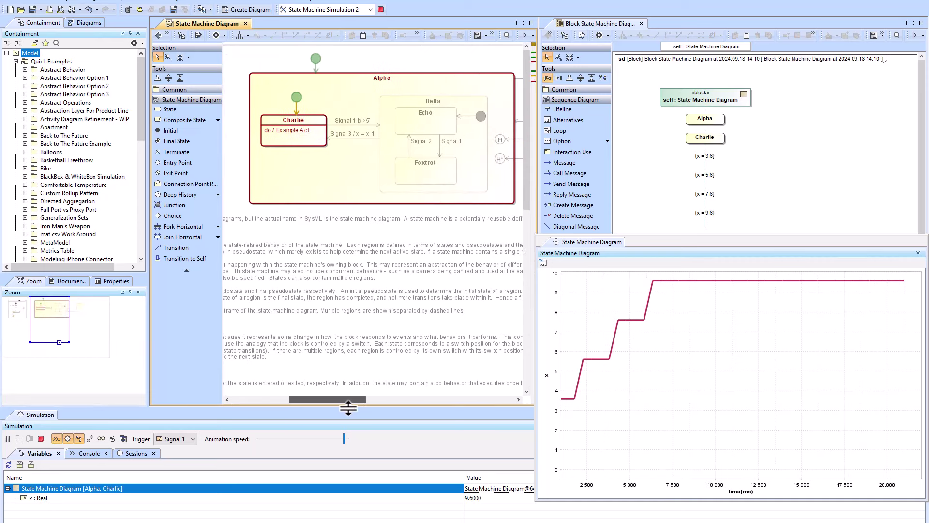
{"action": "left_click_drag", "start_coordinate": [651, 242], "coordinate": [631, 263]}
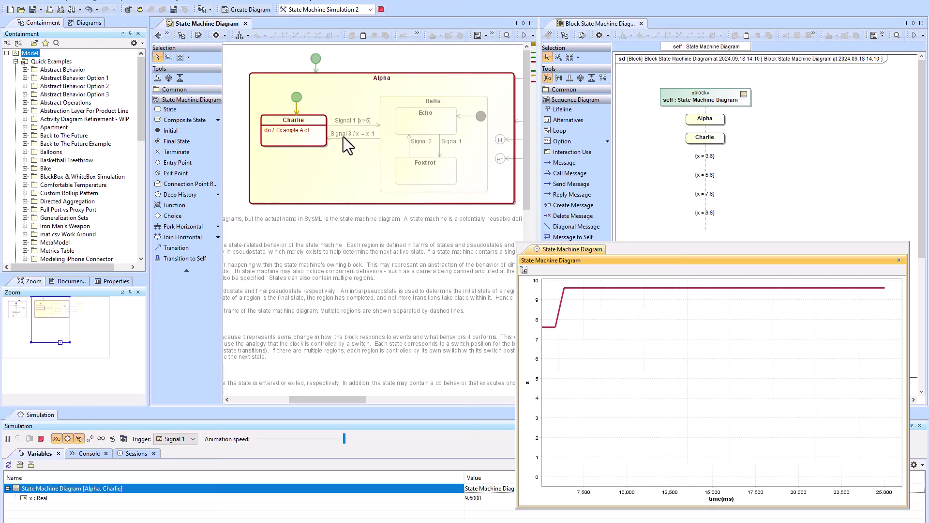
Trigger Signal 1 in the running simulation and move the timeline chart clear of the new sequence diagram entries
{"action": "left_click", "coordinate": [175, 439]}
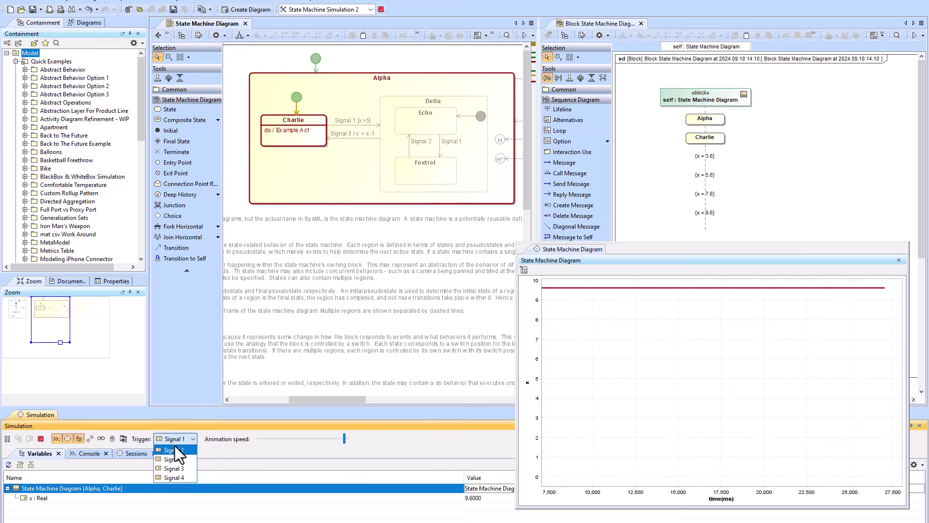
{"action": "left_click", "coordinate": [175, 449]}
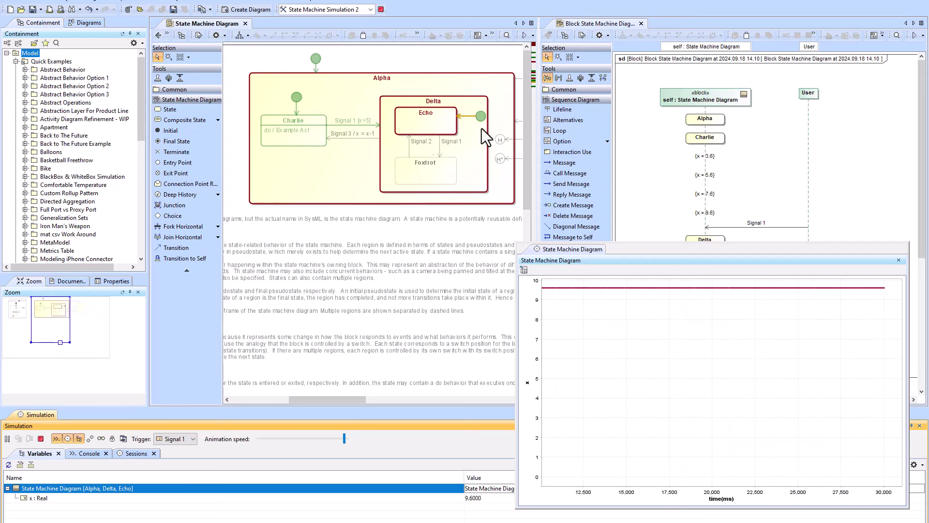
{"action": "left_click_drag", "start_coordinate": [819, 260], "coordinate": [815, 301]}
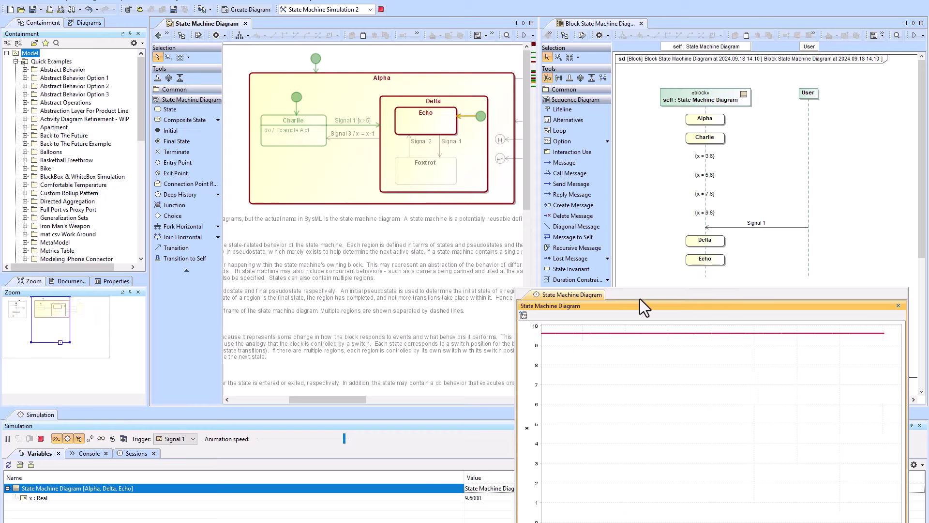
{"action": "left_click_drag", "start_coordinate": [640, 299], "coordinate": [642, 282]}
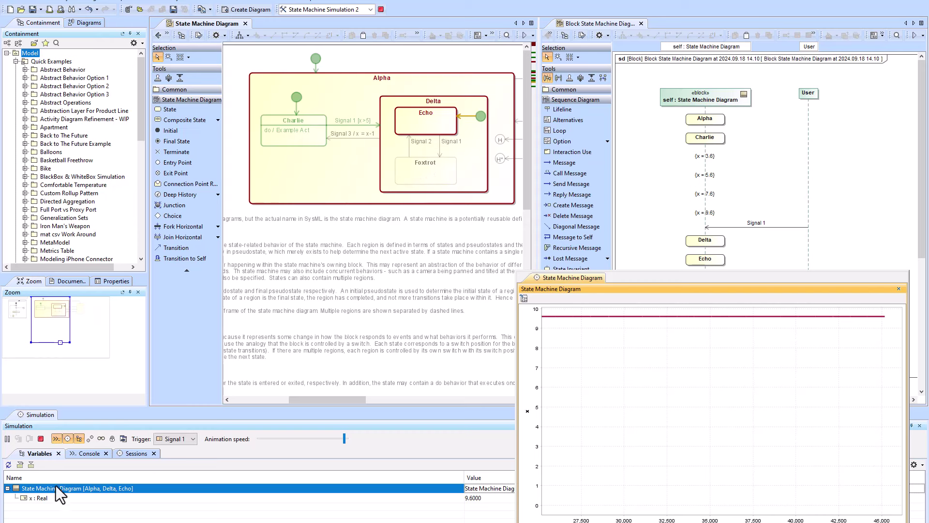
Trigger Signal 3 in the running simulation, examine the change on the timeline chart, and close the chart
{"action": "left_click", "coordinate": [174, 439]}
{"action": "left_click", "coordinate": [170, 466]}
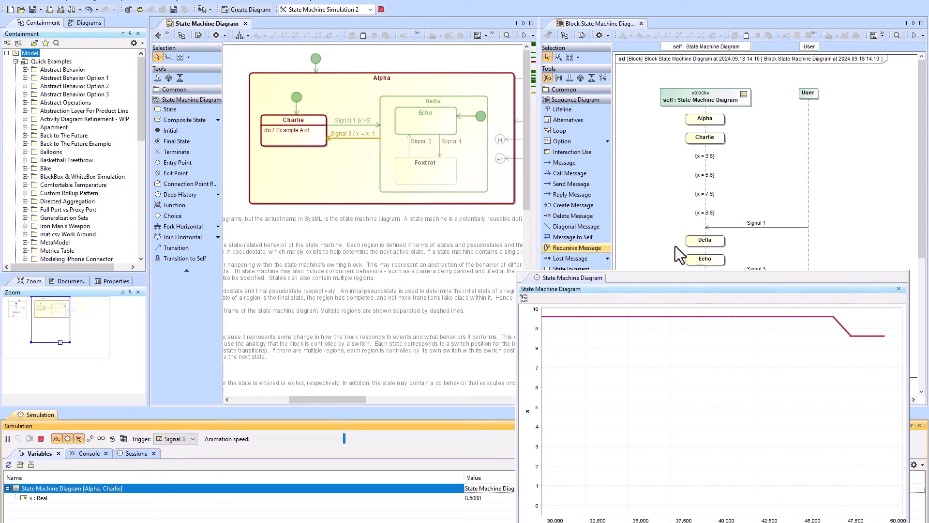
{"action": "left_click_drag", "start_coordinate": [770, 276], "coordinate": [638, 147]}
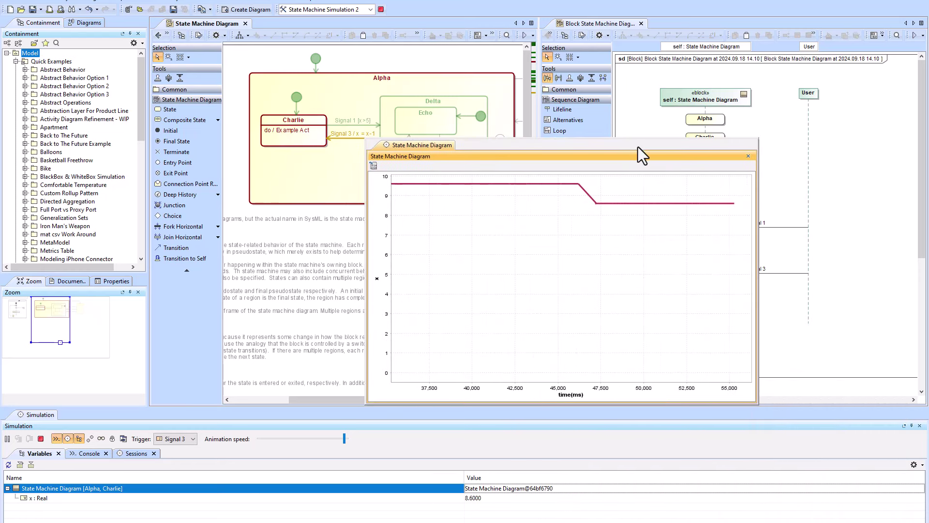
{"action": "left_click", "coordinate": [749, 156]}
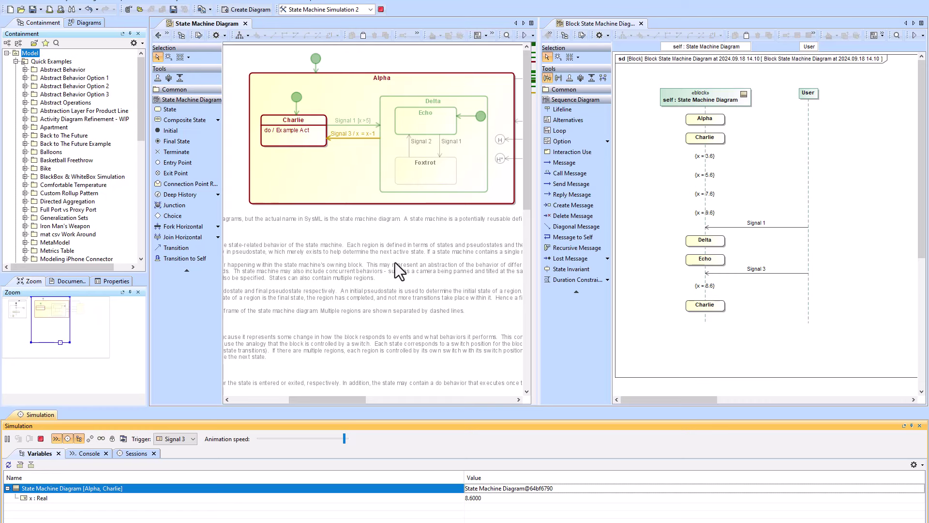
Close the simulation window and the generated sequence diagram, and return to the SysML Diagrams overview
{"action": "left_click", "coordinate": [919, 426]}
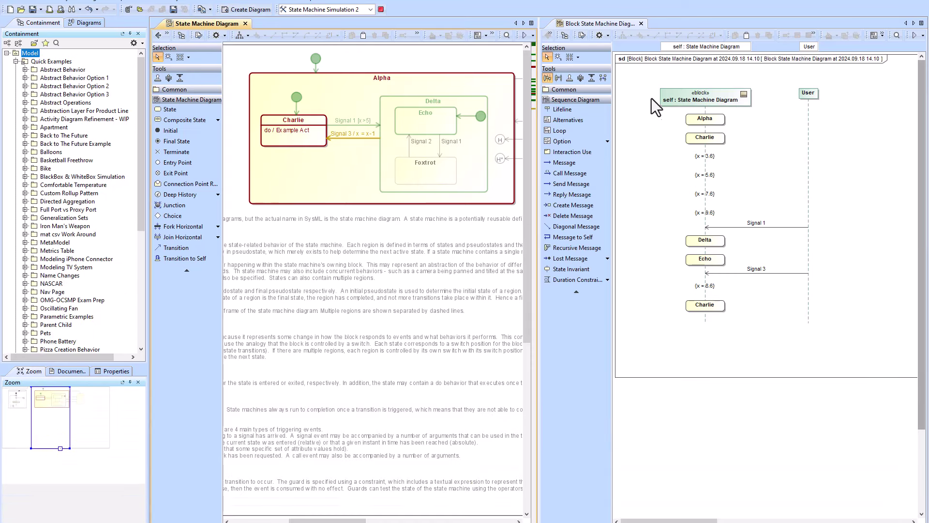
{"action": "left_click", "coordinate": [640, 24]}
{"action": "left_click", "coordinate": [157, 35]}
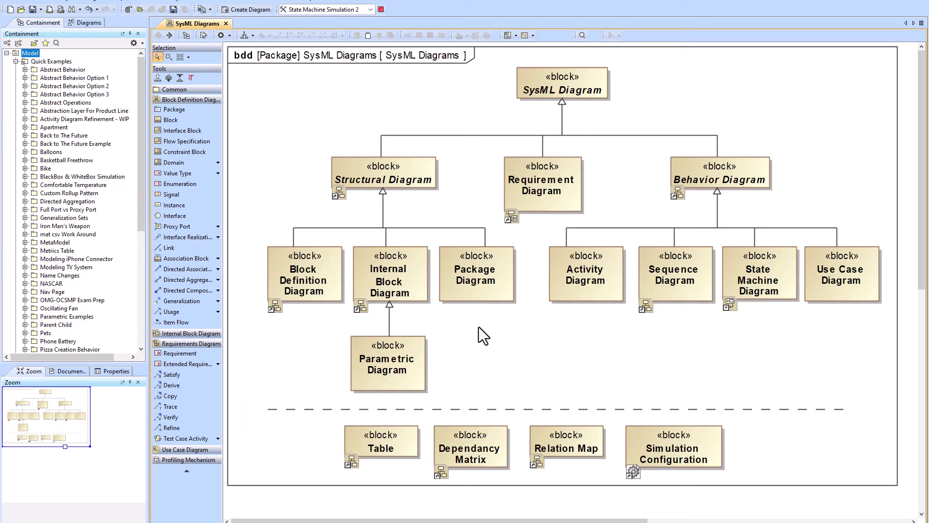
Review the nine SysML diagram types one by one in the overview, from Block Definition Diagram to Use Case Diagram, and clear the selection
{"action": "left_click", "coordinate": [289, 270]}
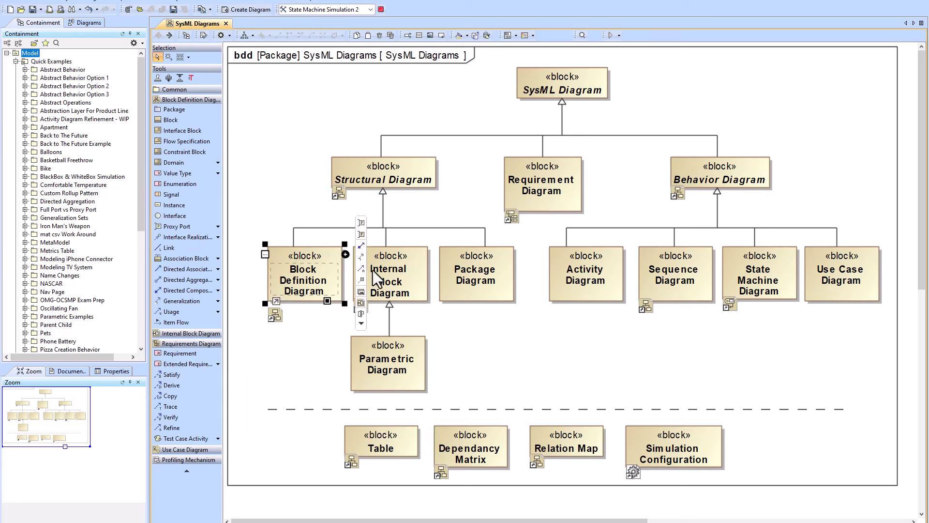
{"action": "left_click", "coordinate": [396, 276]}
{"action": "left_click", "coordinate": [481, 284]}
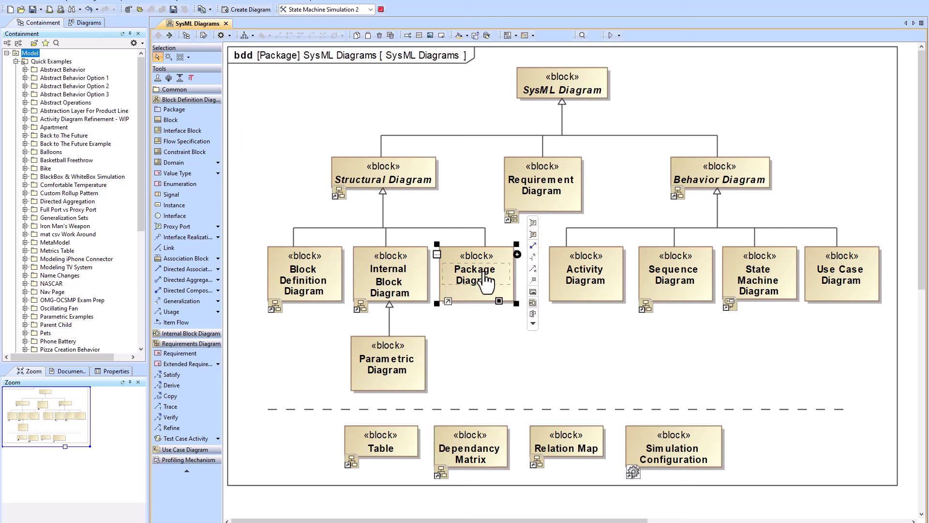
{"action": "left_click", "coordinate": [379, 384]}
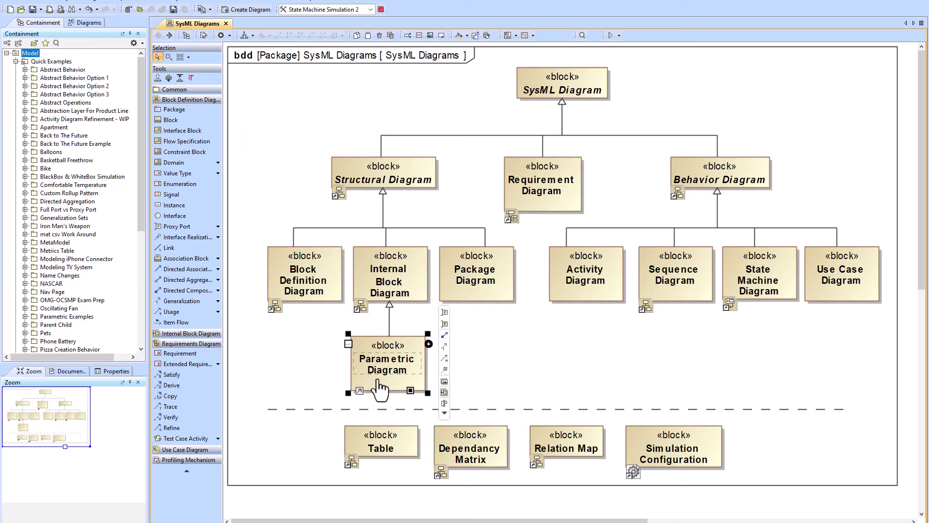
{"action": "left_click", "coordinate": [555, 178]}
{"action": "left_click", "coordinate": [595, 277]}
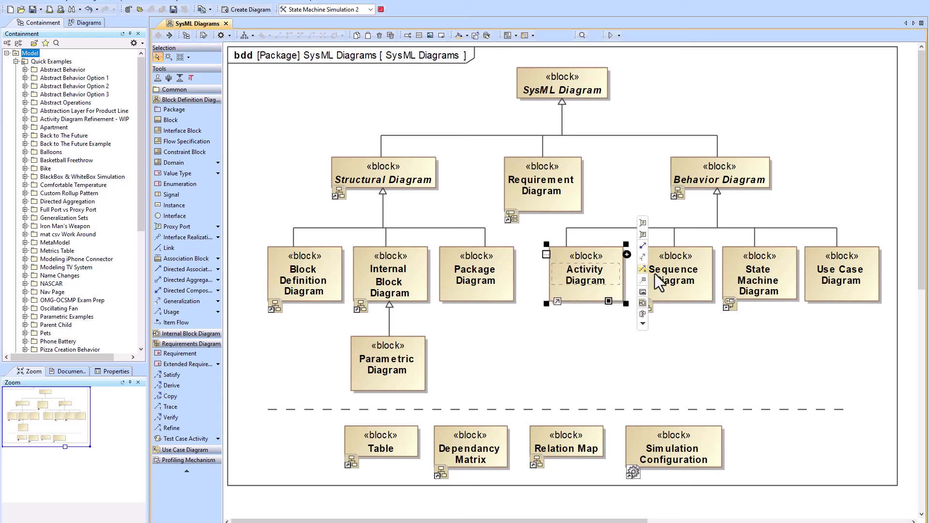
{"action": "left_click", "coordinate": [685, 280]}
{"action": "left_click", "coordinate": [773, 270]}
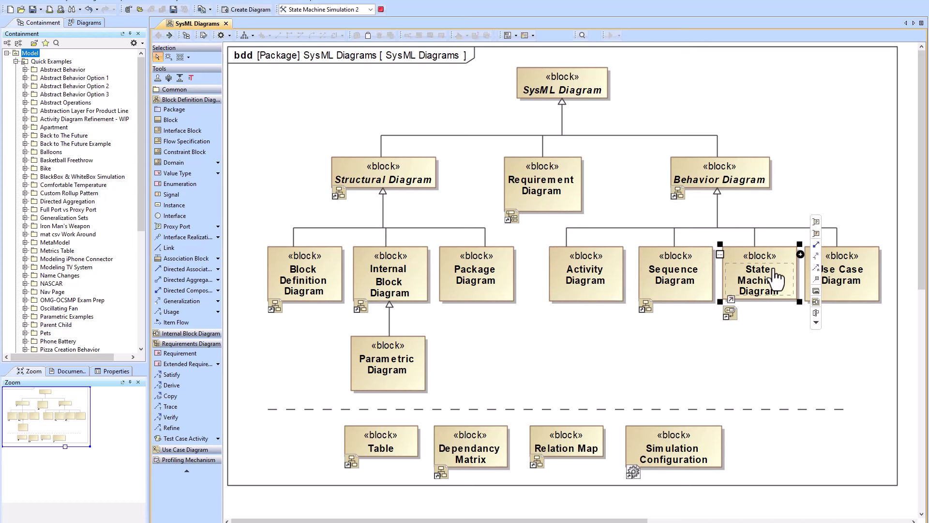
{"action": "left_click", "coordinate": [858, 268]}
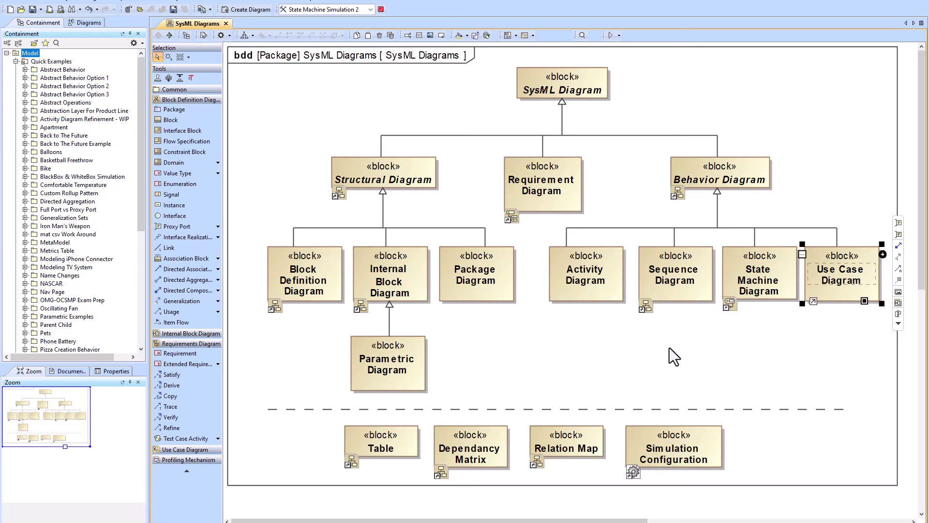
{"action": "left_click", "coordinate": [565, 366]}
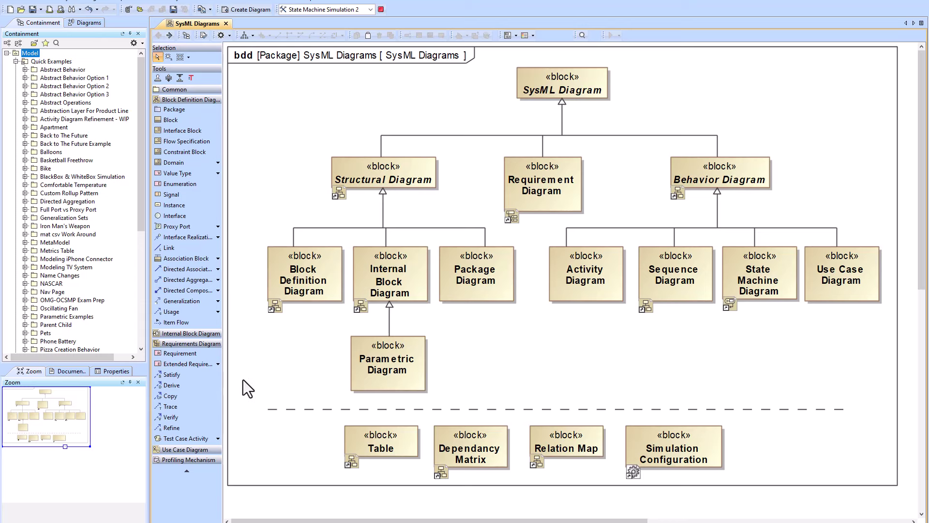